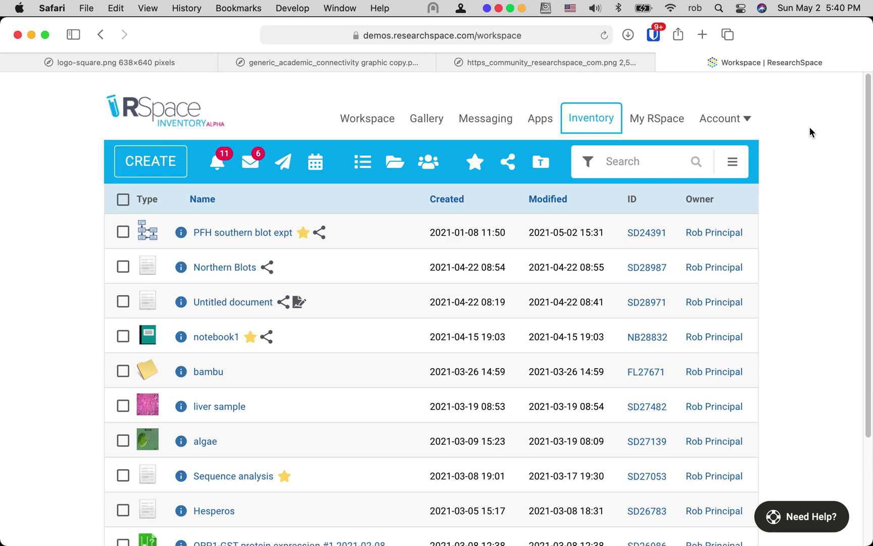
Step: Select PFH southern blot expt and view the Home target for moving it, closing the dialog without moving the document
scroll(809, 127, down, 1)
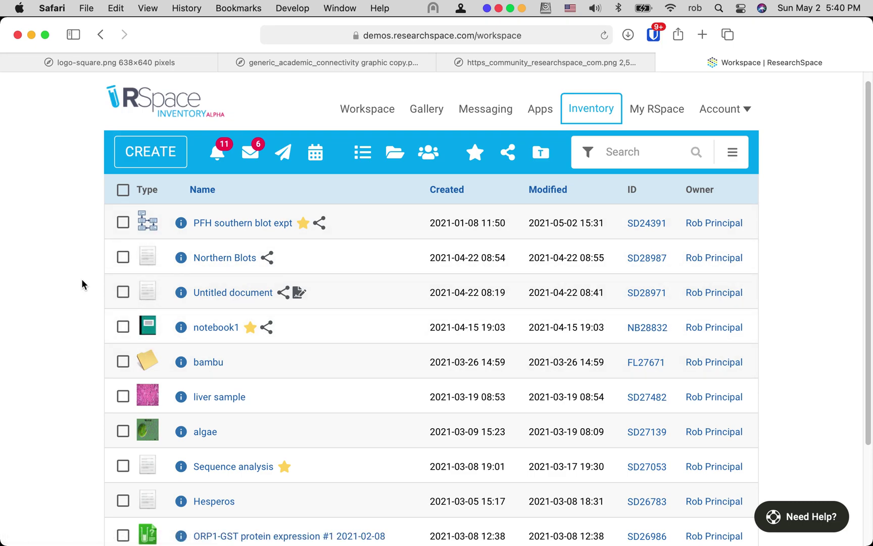
click(123, 223)
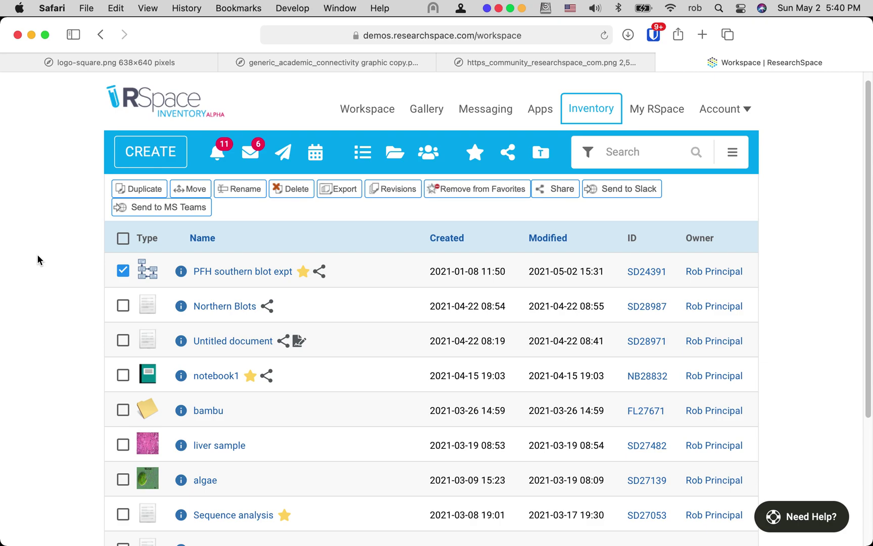
click(191, 189)
click(371, 211)
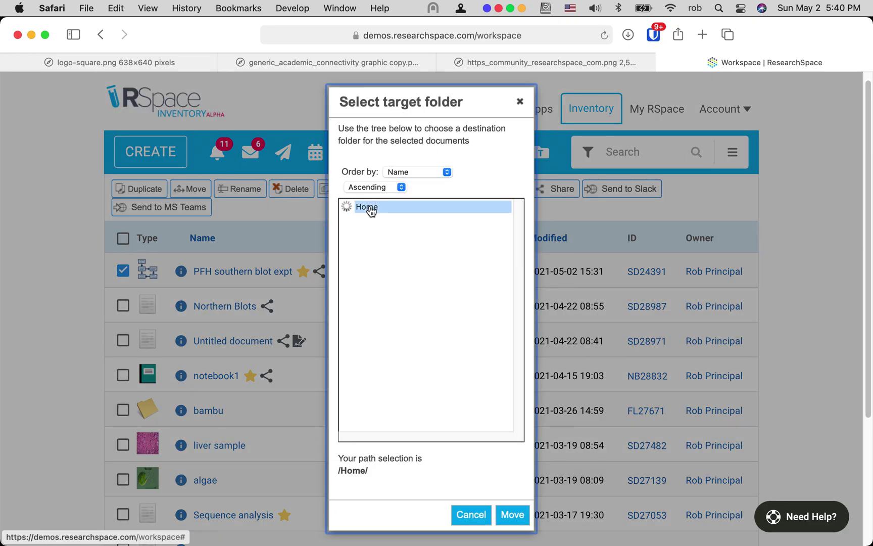
click(520, 101)
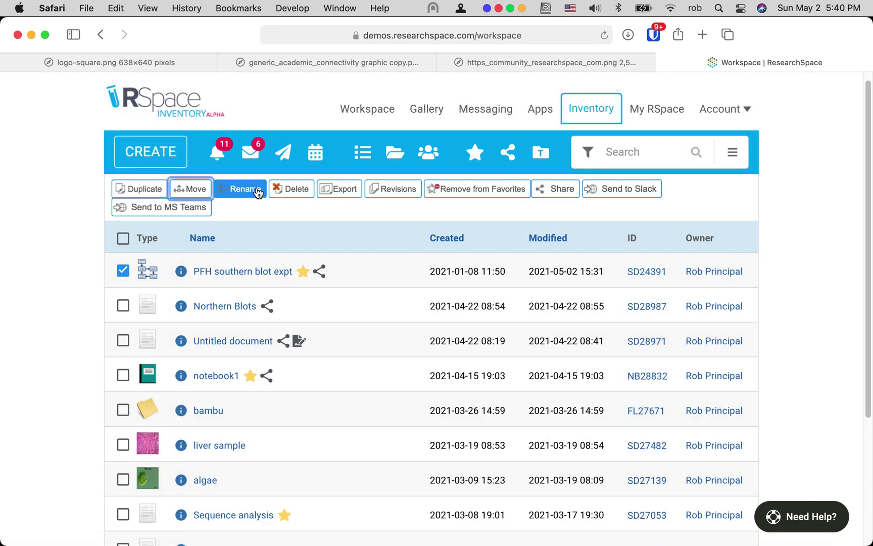
Step: Review the export formats and the revision history of PFH southern blot expt, ending back in the workspace
click(341, 188)
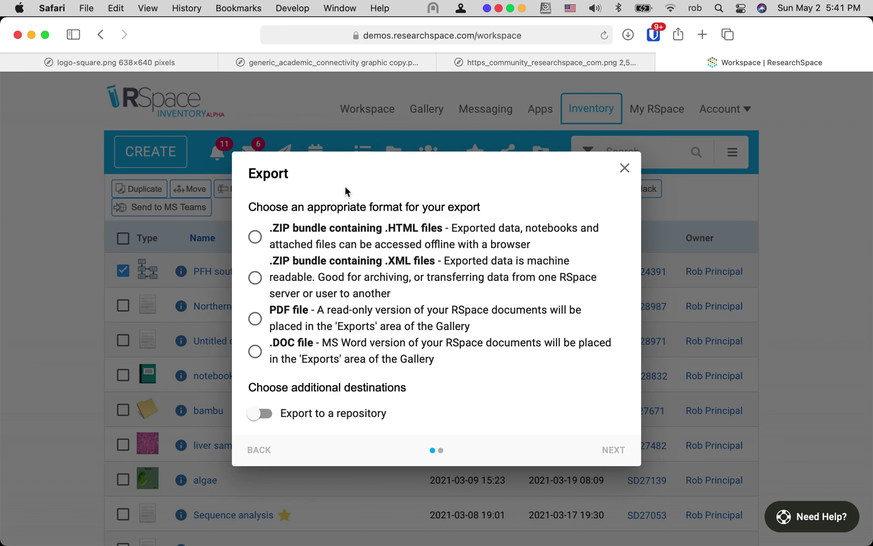
click(624, 169)
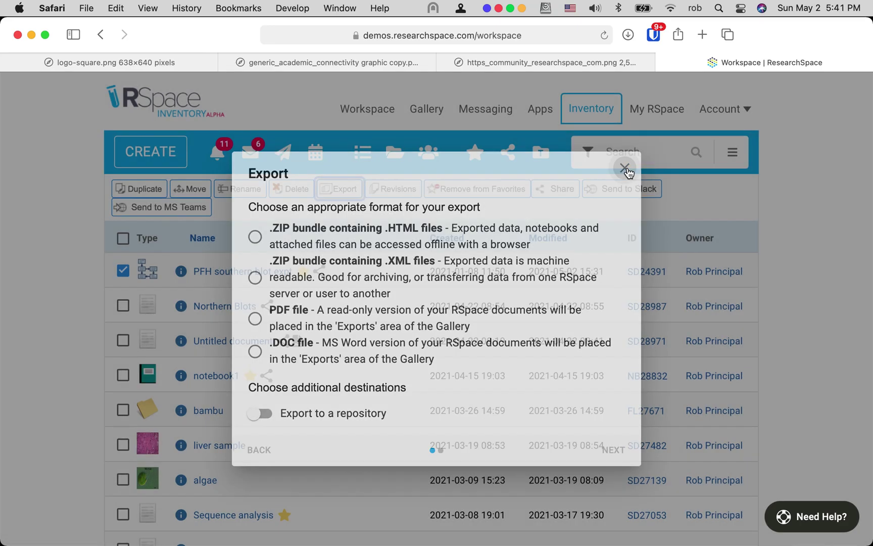
click(405, 191)
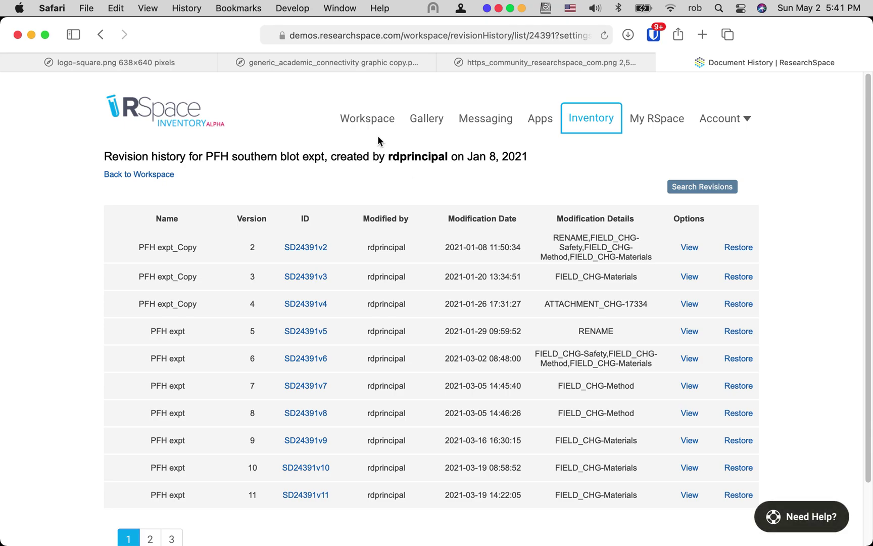
click(370, 123)
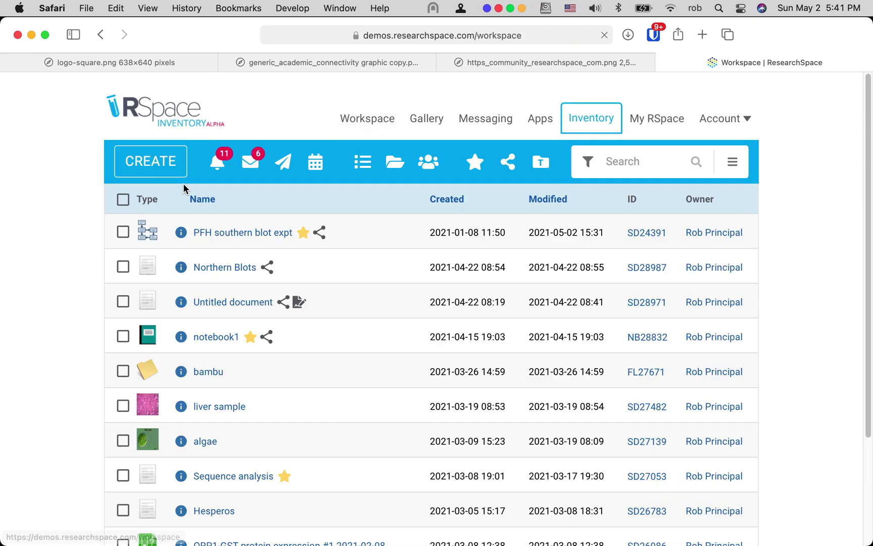
Step: Open the sharing options for PFH southern blot expt and look through the groups it can be shared with
click(123, 233)
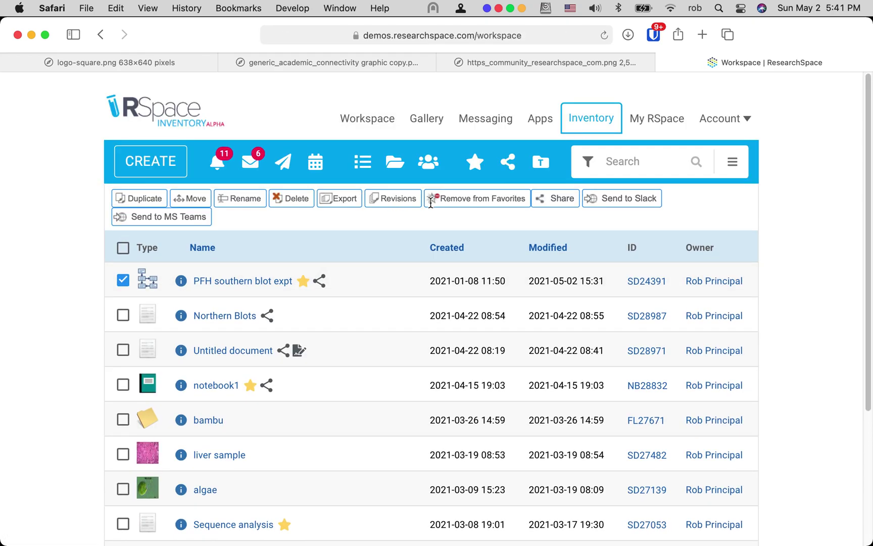
click(570, 200)
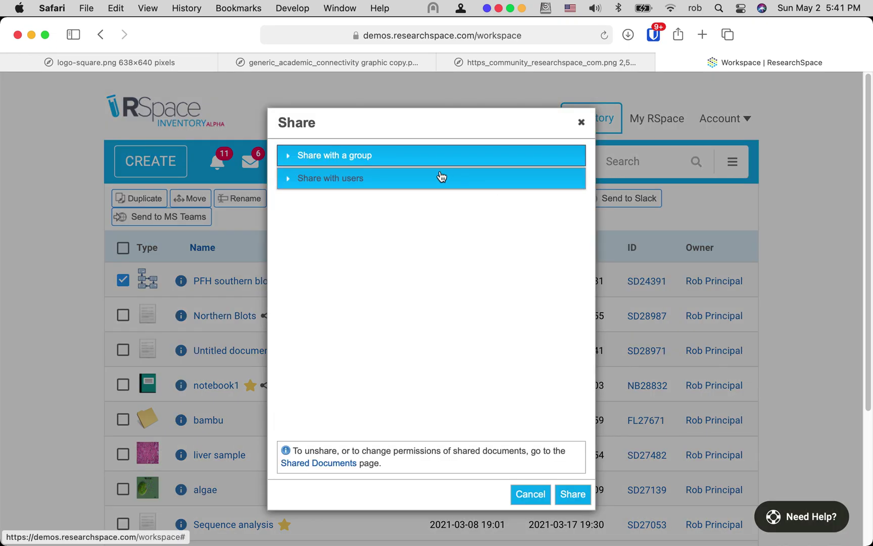
click(376, 158)
scroll(378, 177, down, 5)
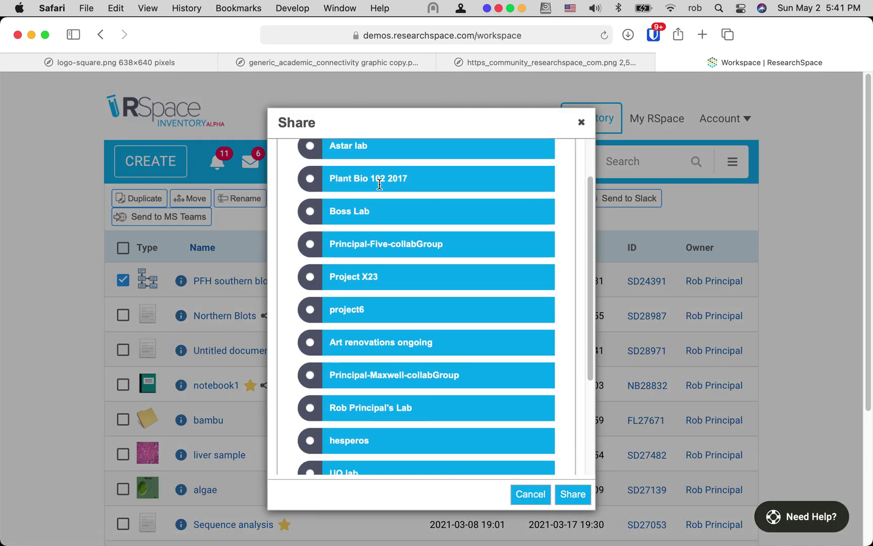
scroll(380, 184, up, 5)
scroll(380, 186, down, 10)
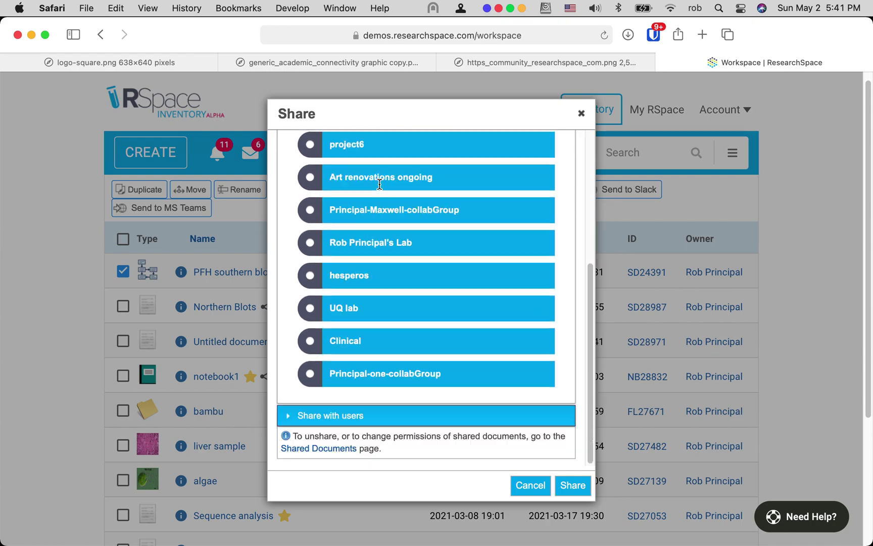
Step: Look through the individual users available for sharing, close the dialog without sharing, and deselect PFH southern blot expt
click(325, 309)
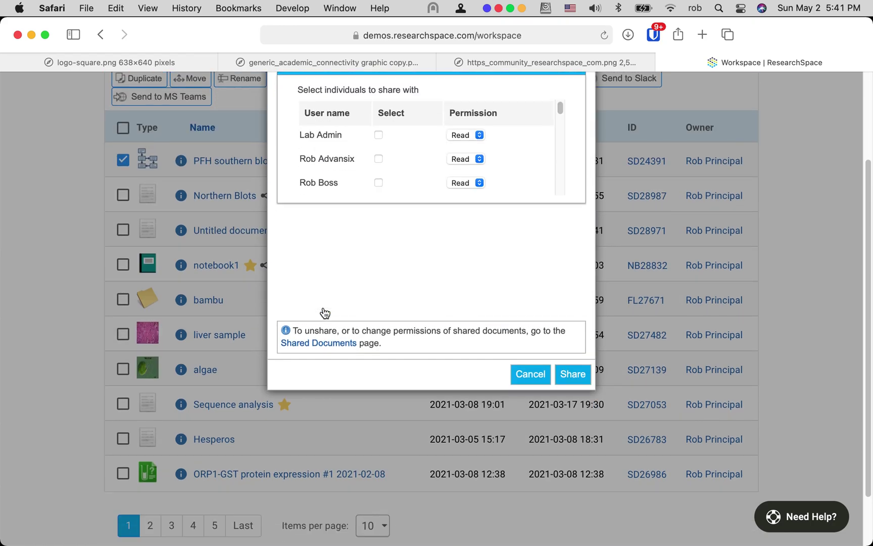
scroll(376, 164, up, 5)
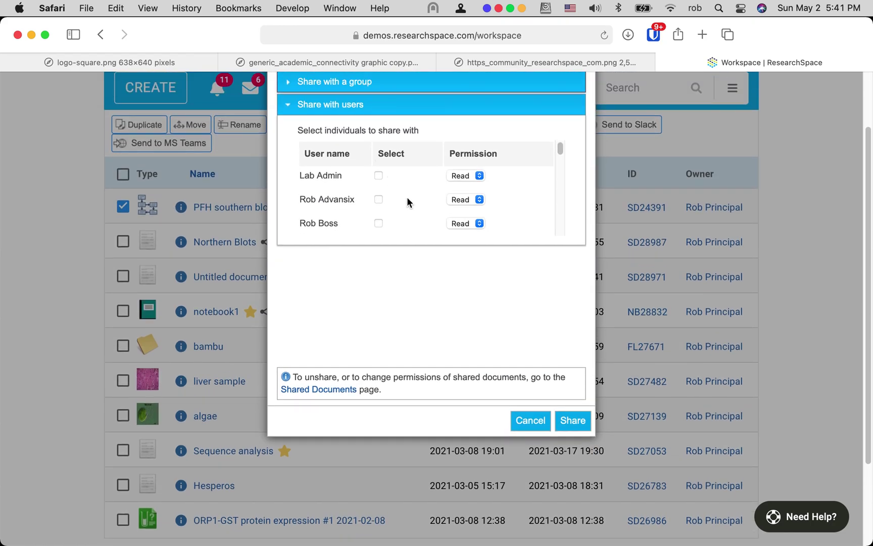
scroll(408, 203, down, 15)
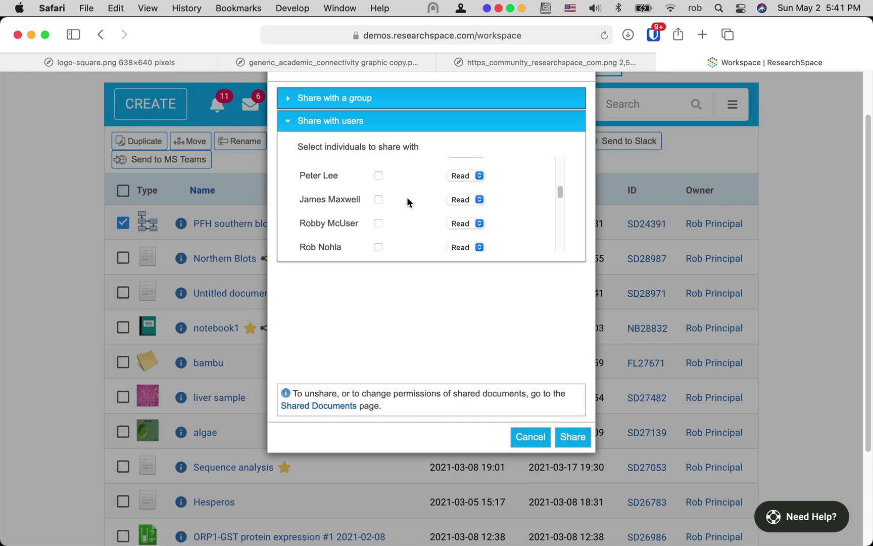
scroll(408, 202, down, 2)
scroll(399, 198, up, 2)
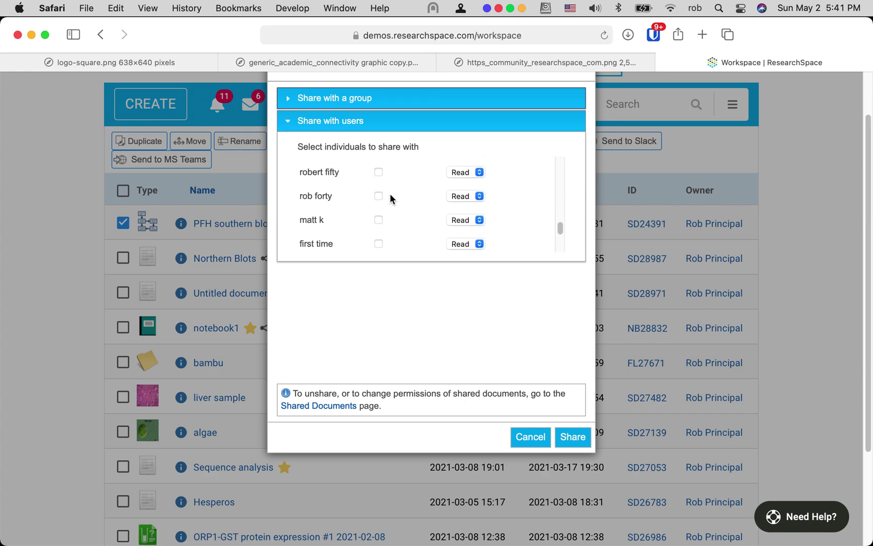
scroll(171, 223, up, 4)
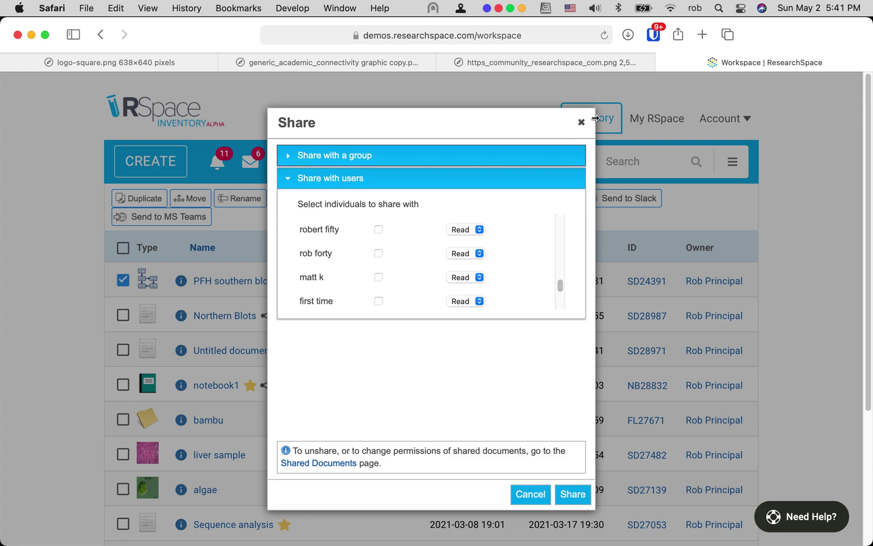
click(581, 122)
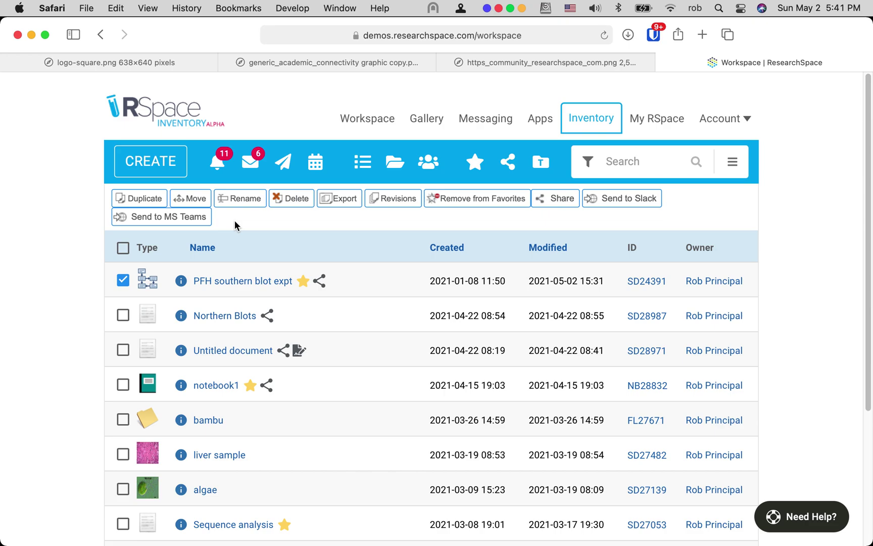
click(124, 281)
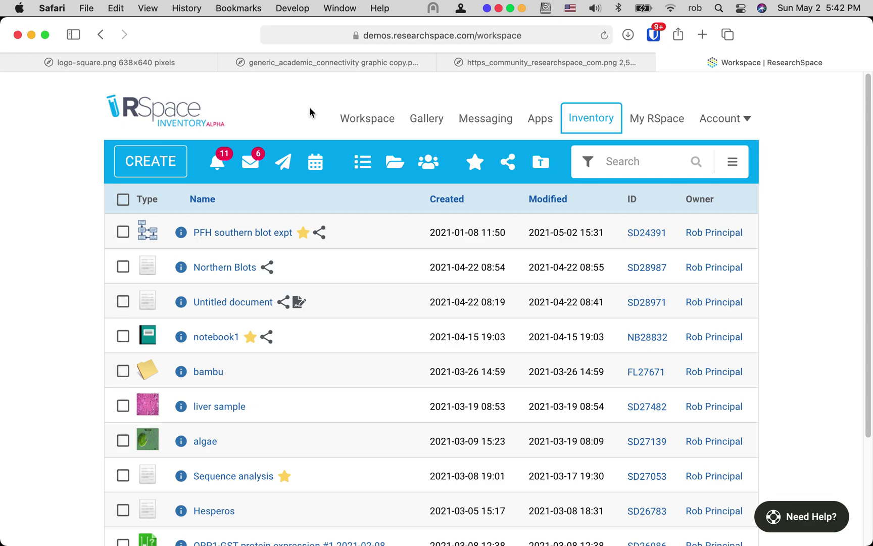
Step: Open the Gallery in a new window and view the file chooser for importing, cancelling without uploading a file
right_click(433, 124)
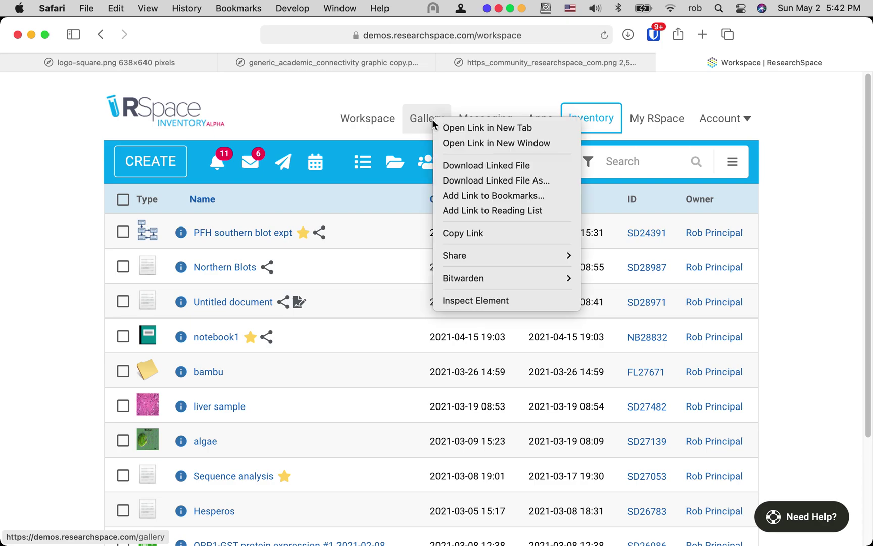
click(457, 146)
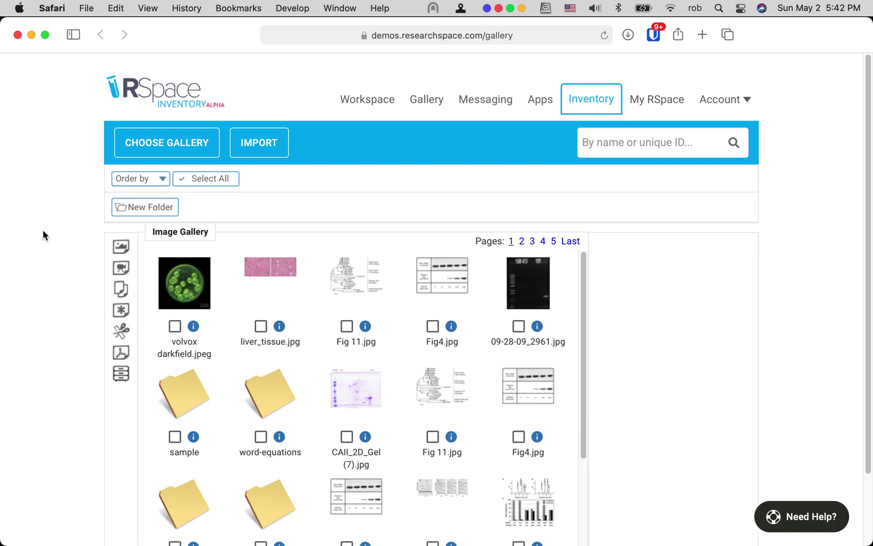
click(263, 151)
click(252, 176)
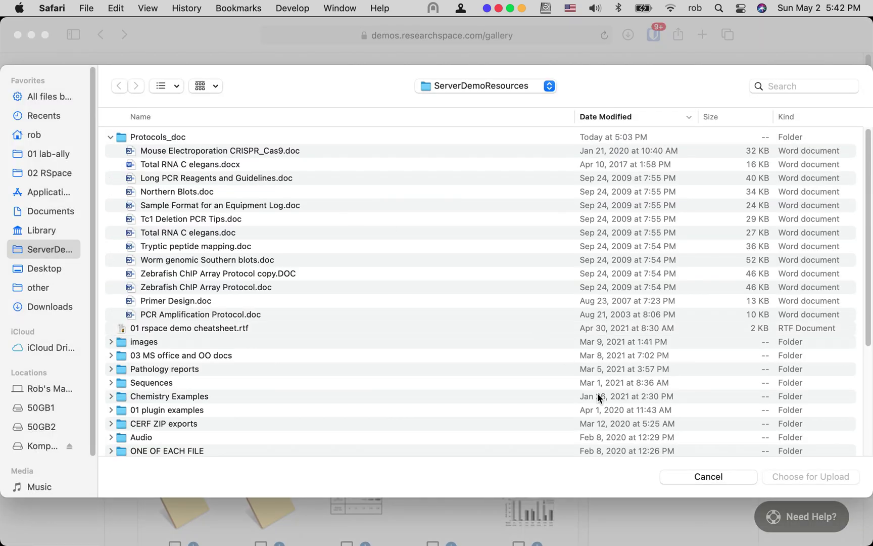
click(710, 477)
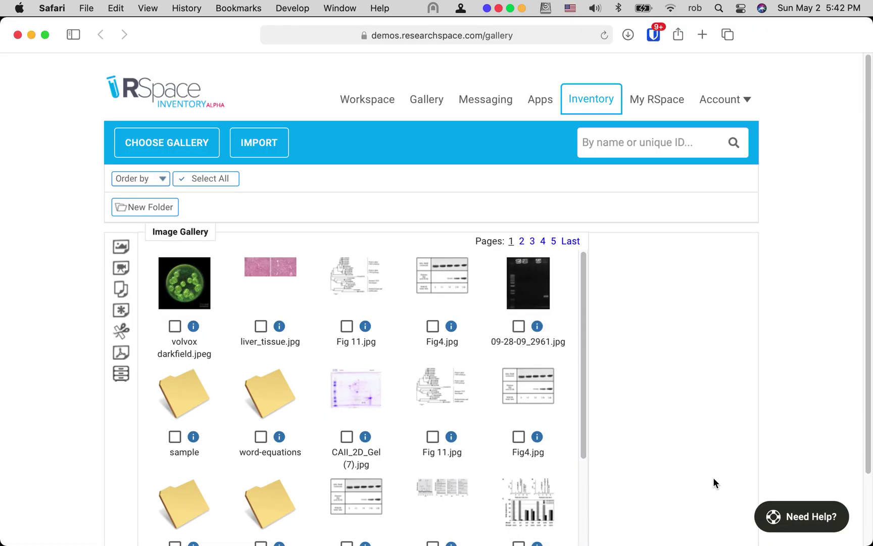
Step: Browse the Document and Miscellaneous galleries and return to the Image Gallery
scroll(706, 375, down, 2)
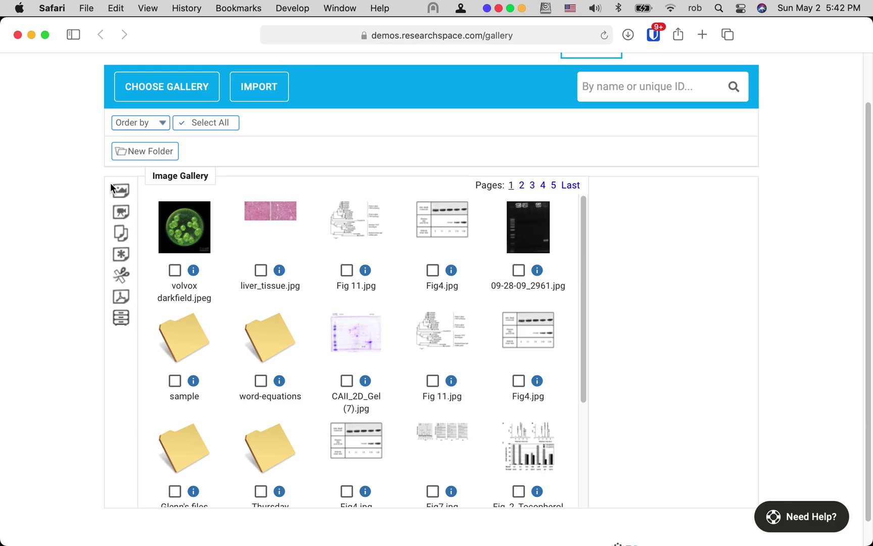
click(120, 214)
click(121, 234)
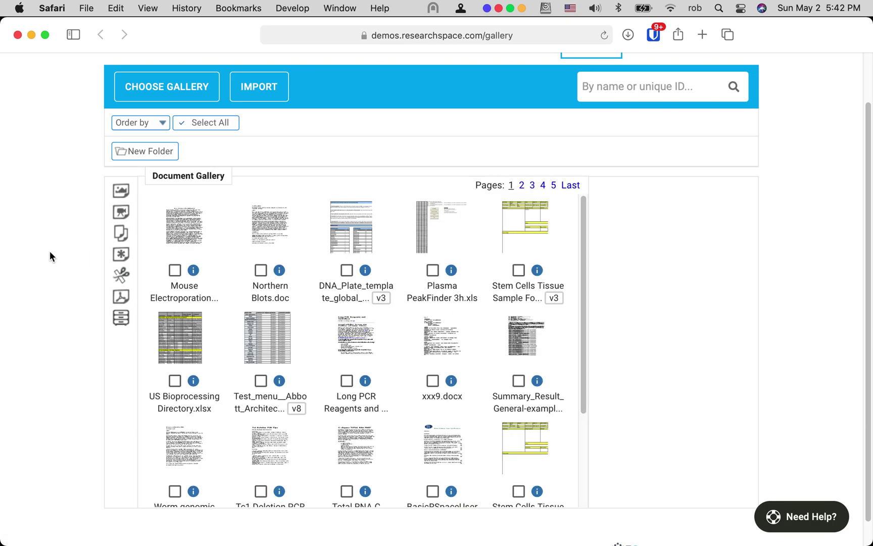
click(120, 254)
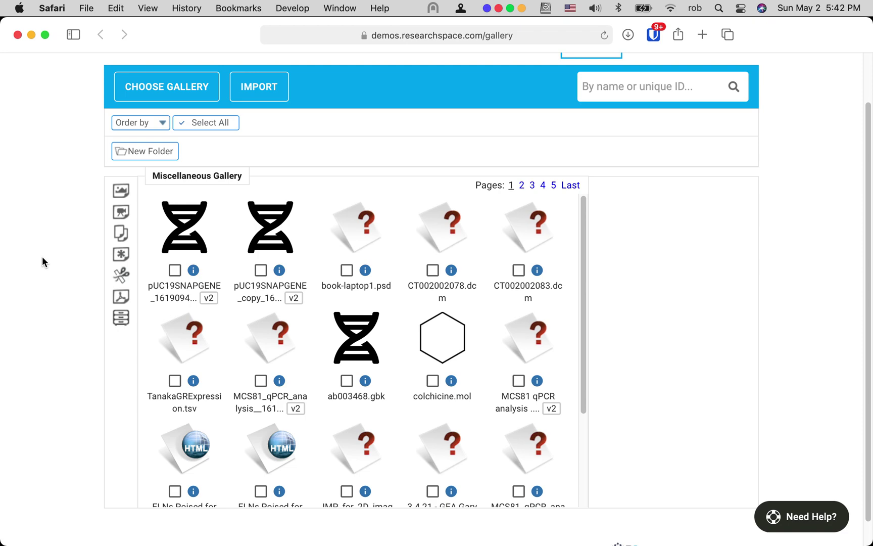
scroll(42, 257, up, 2)
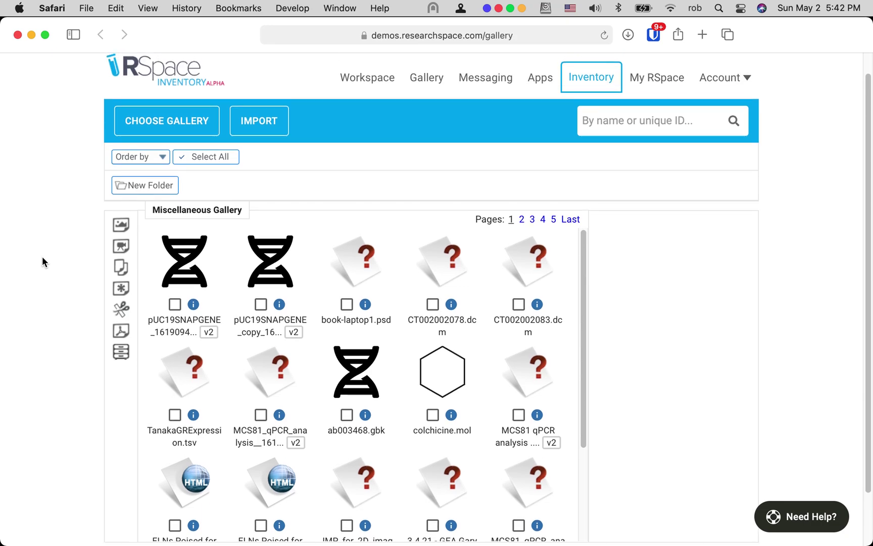
click(121, 224)
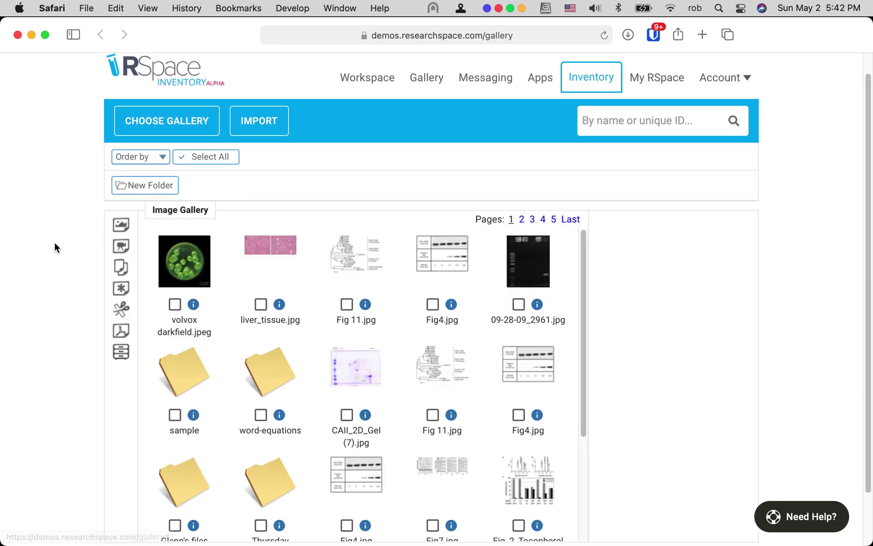
Step: View volvox darkfield.jpeg in the image viewer, page forward to Fig4.jpg, and close the viewer
click(191, 264)
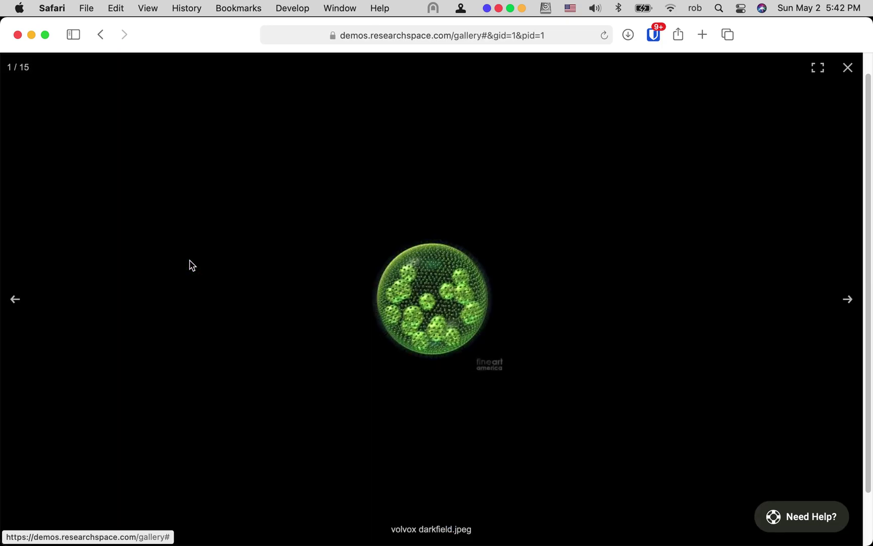
click(847, 299)
click(846, 301)
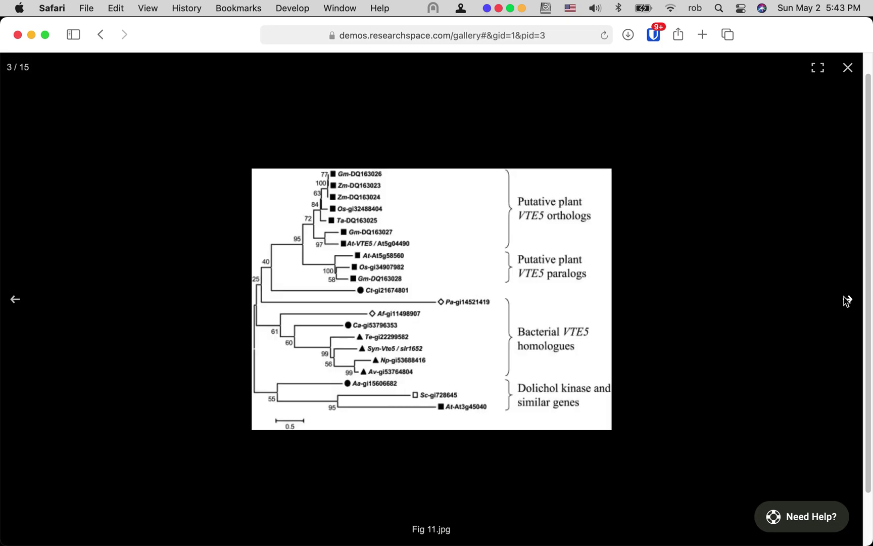
click(846, 301)
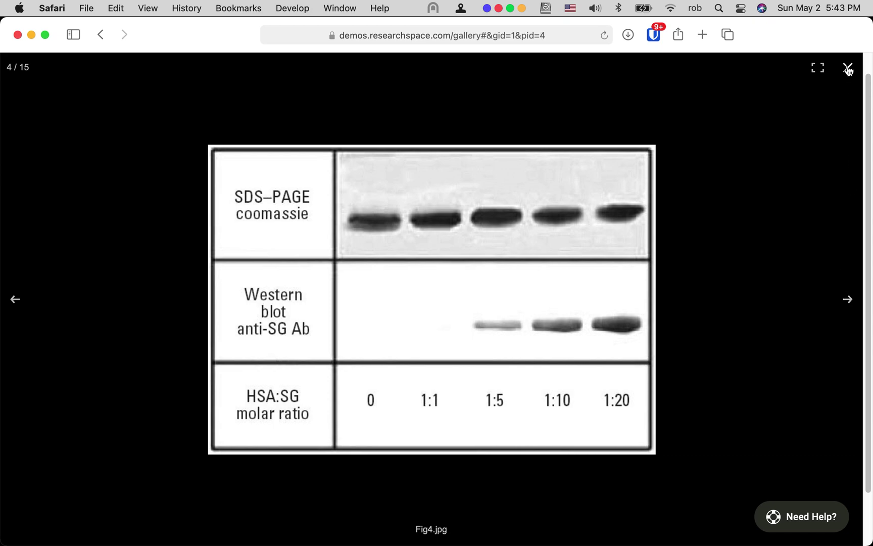
click(848, 69)
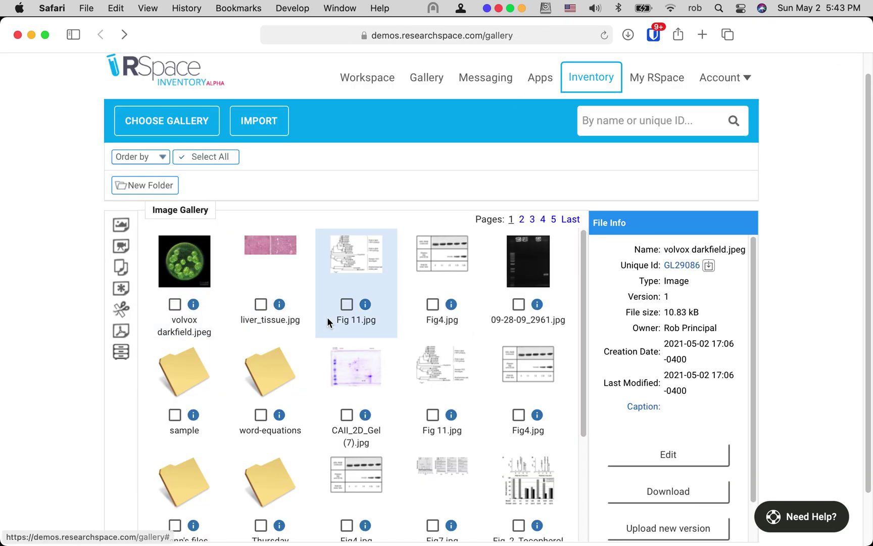
Step: Select liver_tissue.jpg in the Image Gallery and examine its file information and available file actions
click(261, 304)
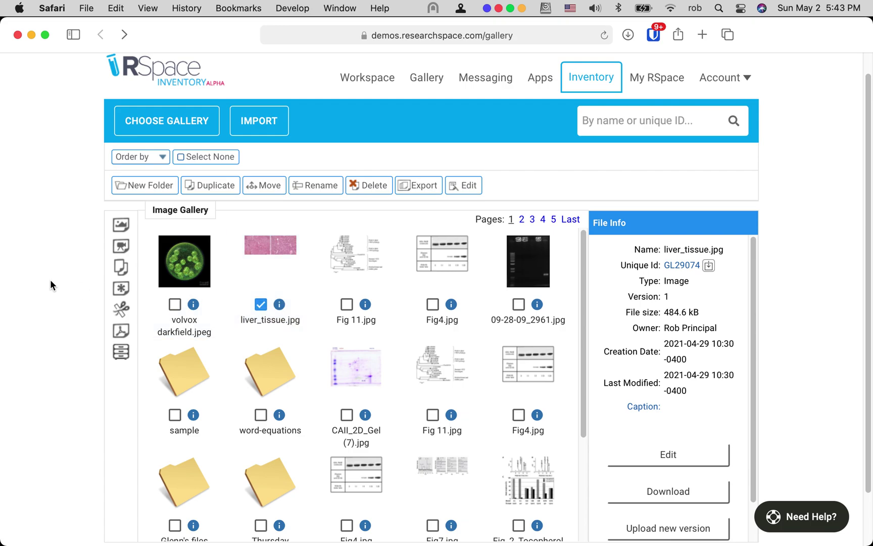
scroll(50, 283, down, 2)
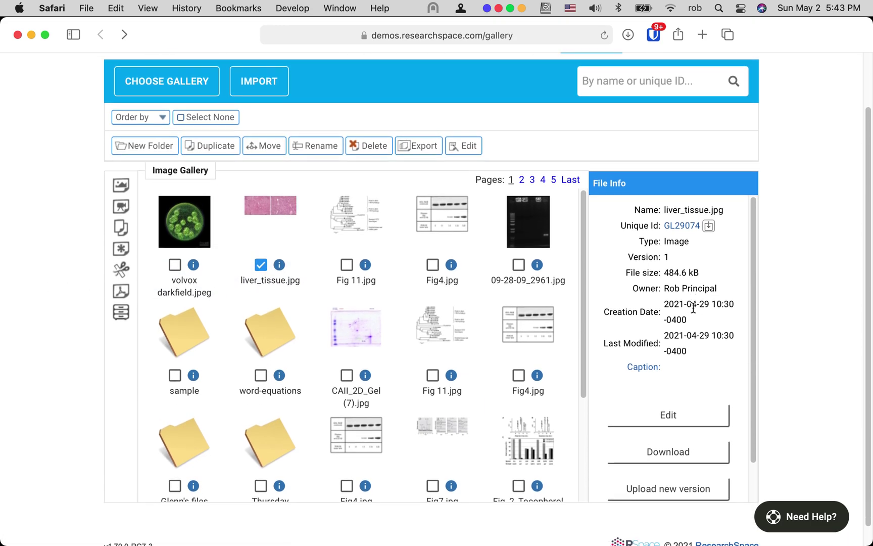
scroll(694, 308, down, 4)
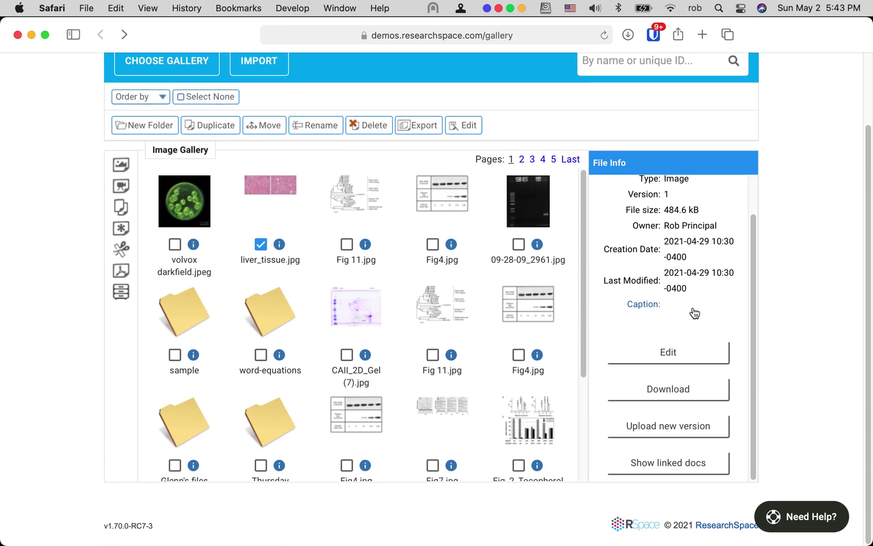
Step: Add Fig 11.jpg to the liver_tissue.jpg selection and view the target folder choices for moving both, cancelling without moving them
scroll(695, 313, up, 3)
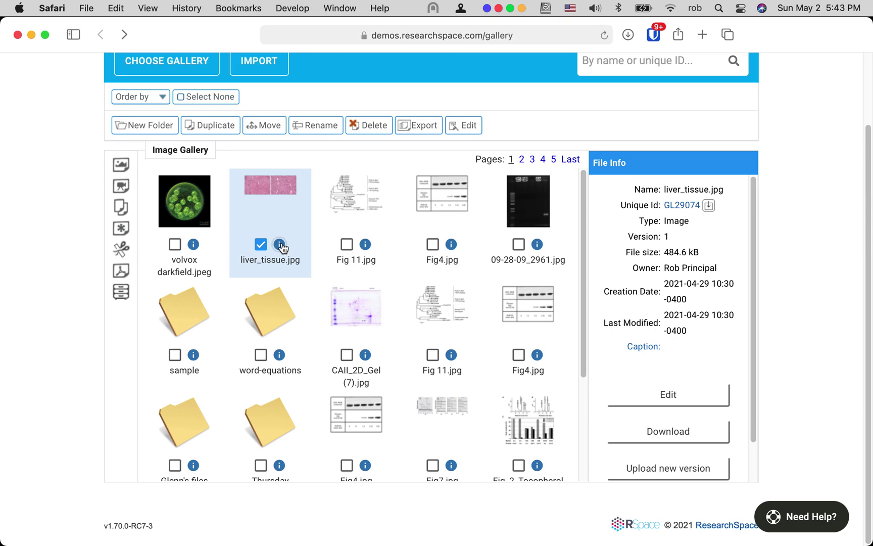
click(347, 245)
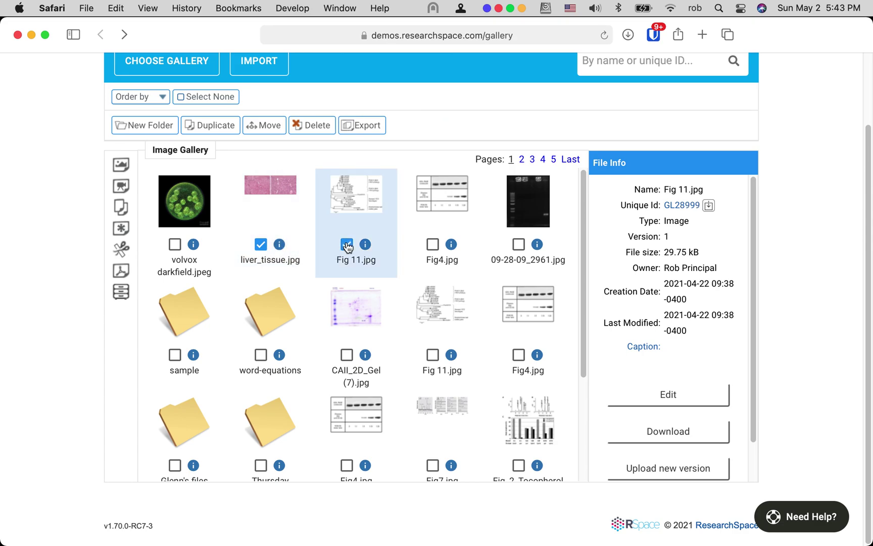
click(265, 127)
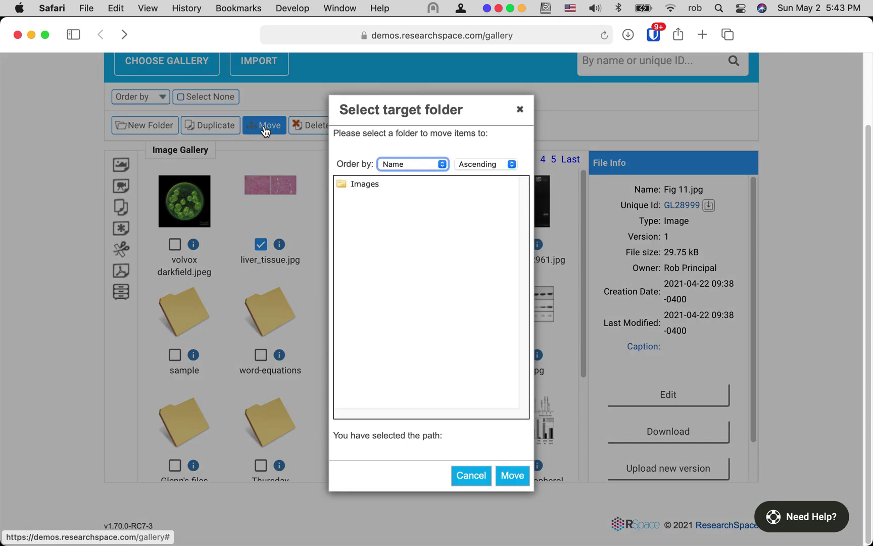
click(522, 112)
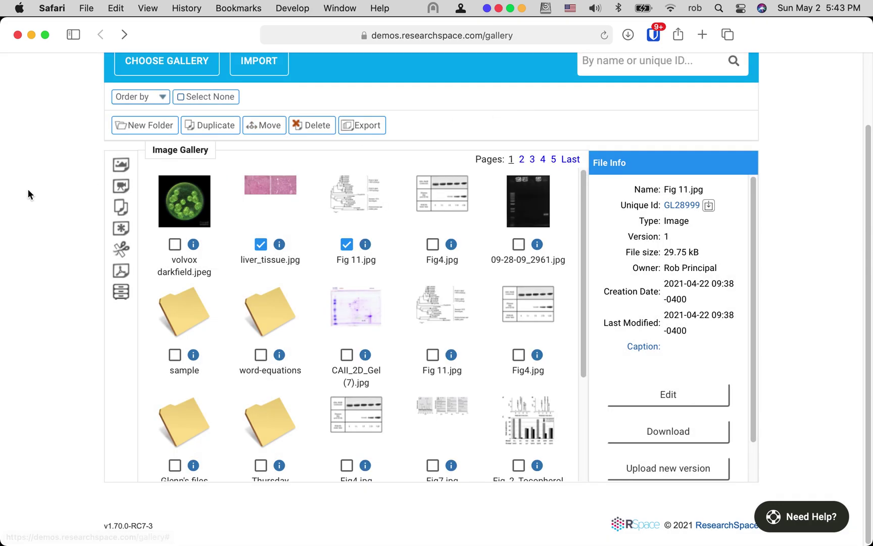
Step: View the notifications in Messaging and the list of available integrations in Apps
scroll(27, 189, up, 3)
click(496, 99)
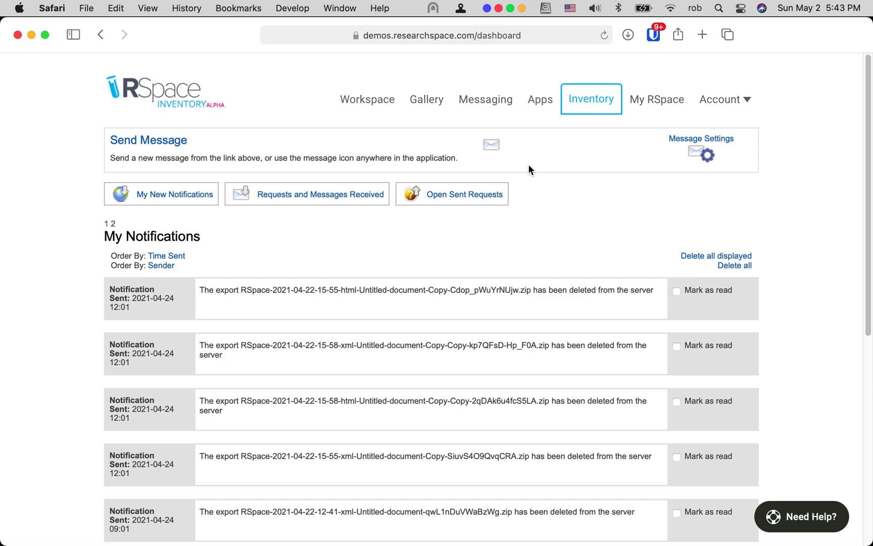
click(538, 106)
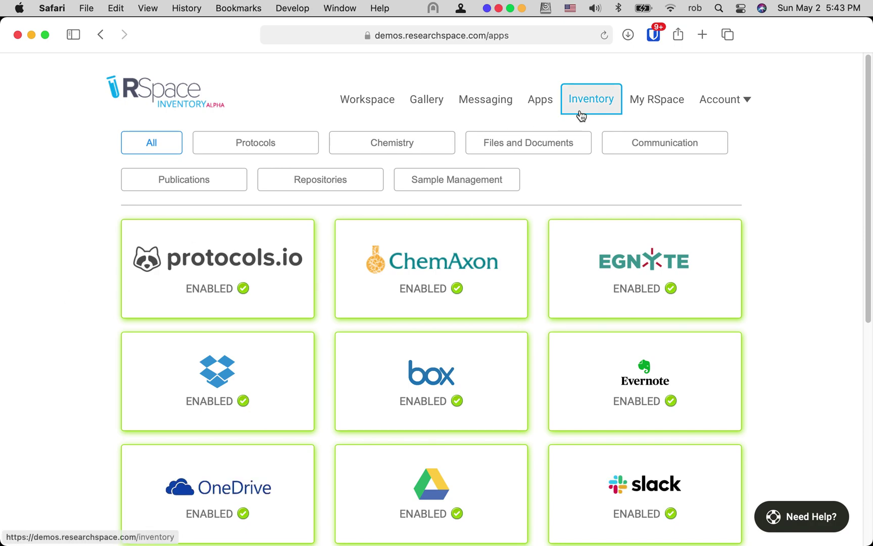
Step: Look through the LabGroup page with its members, the personal profile and the user Directory in My RSpace
click(667, 105)
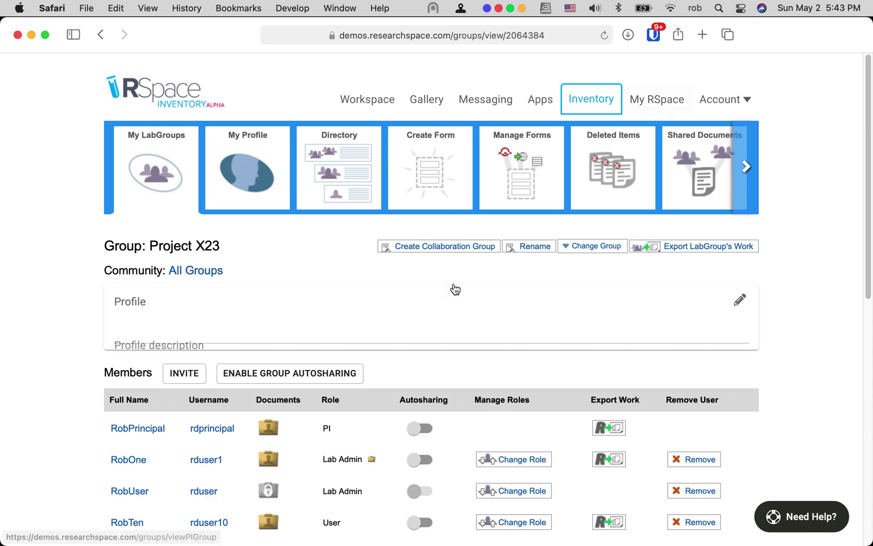
scroll(53, 316, down, 2)
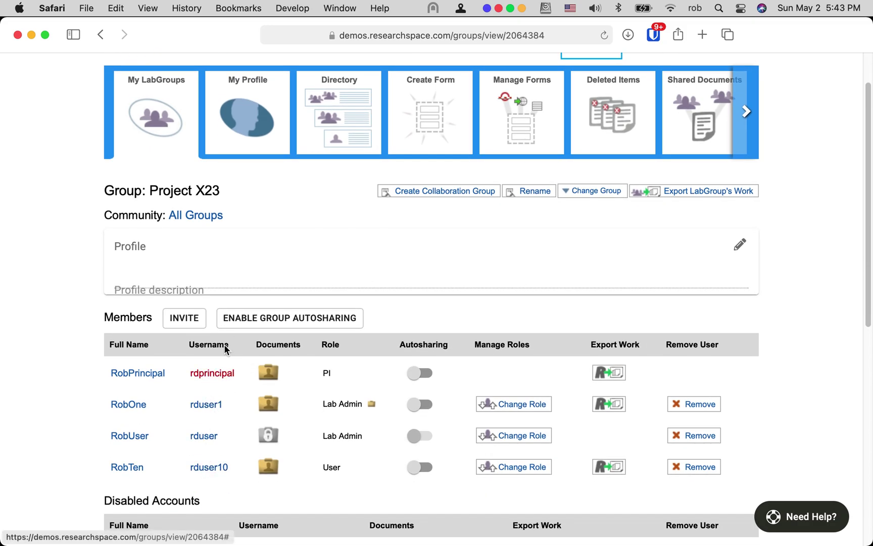
scroll(244, 266, up, 1)
click(260, 138)
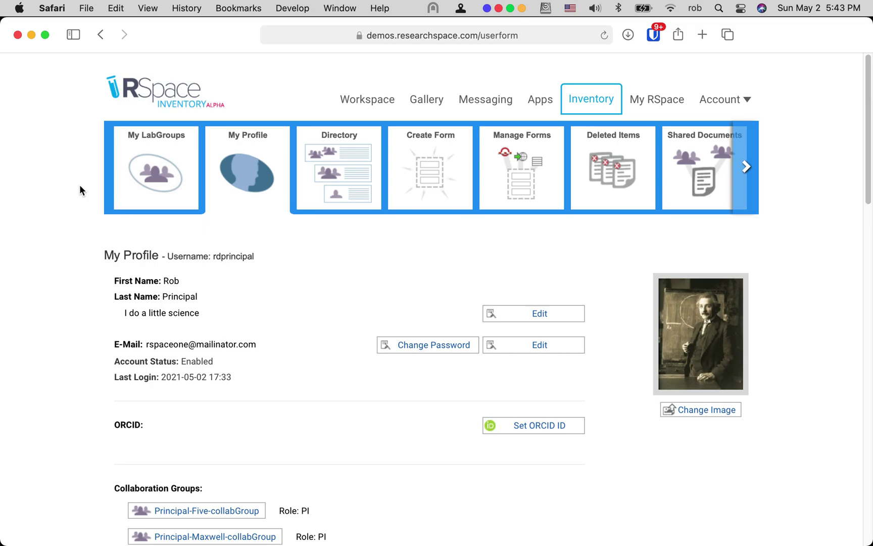
click(345, 162)
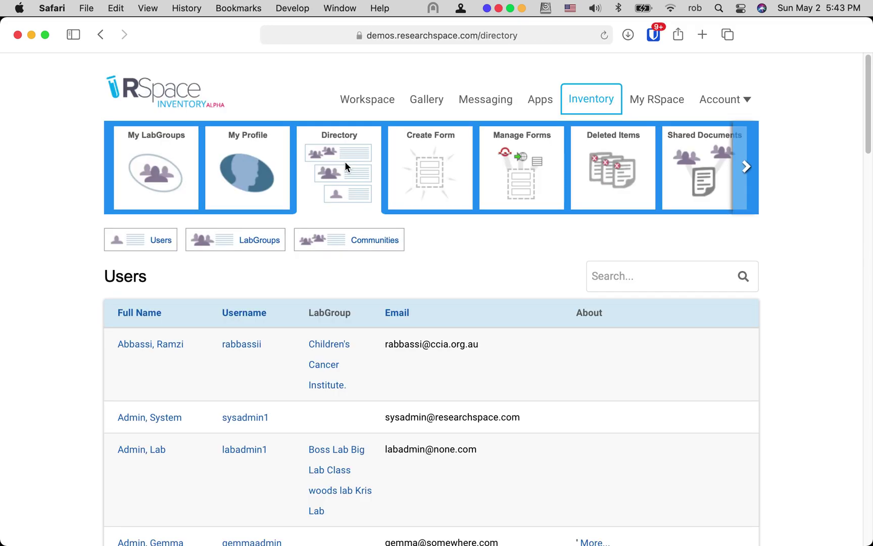
Step: Open the Auditing section of My RSpace and get the audit report for the LabGroup's activity
click(746, 167)
click(745, 169)
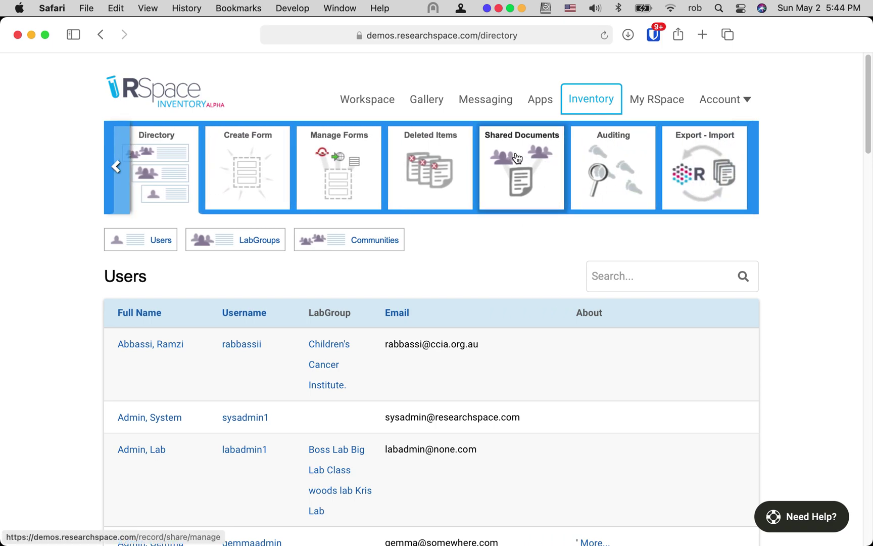
click(636, 148)
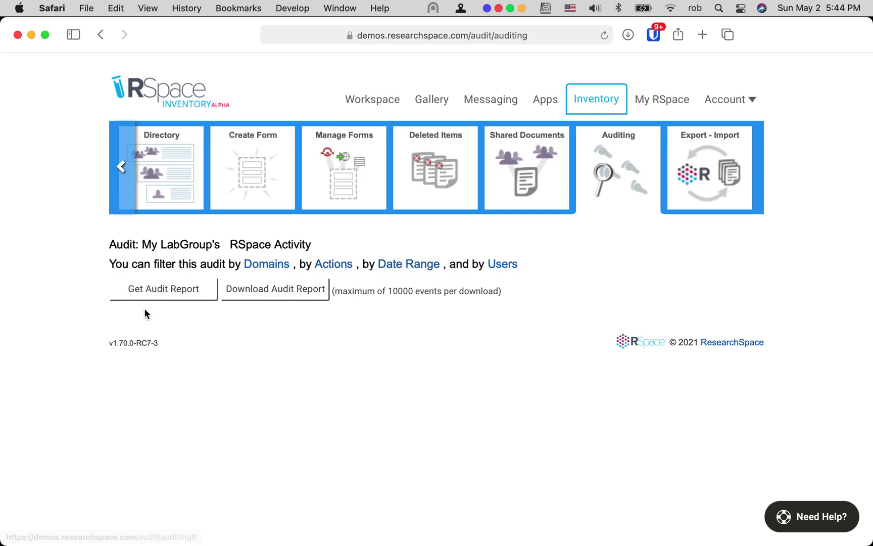
click(154, 290)
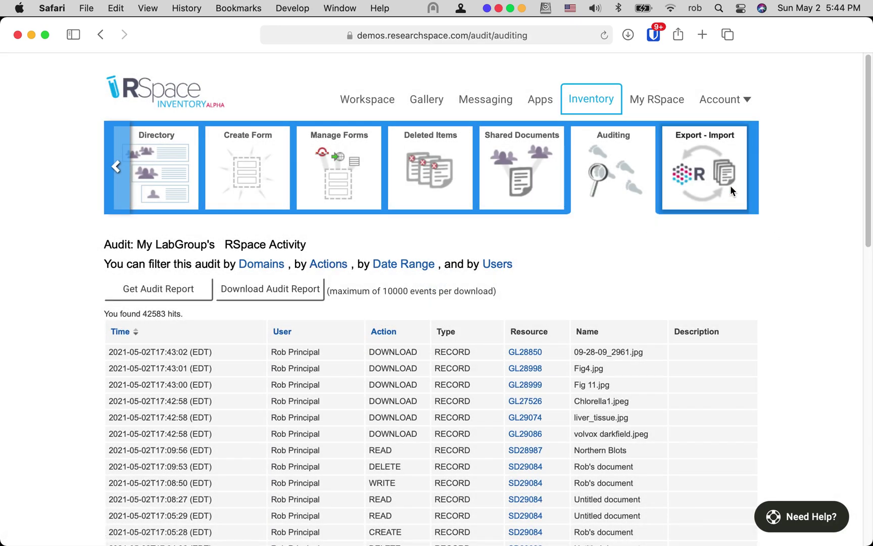
Step: View the Export - Import section and the format options for exporting all work, closing them without exporting
click(709, 168)
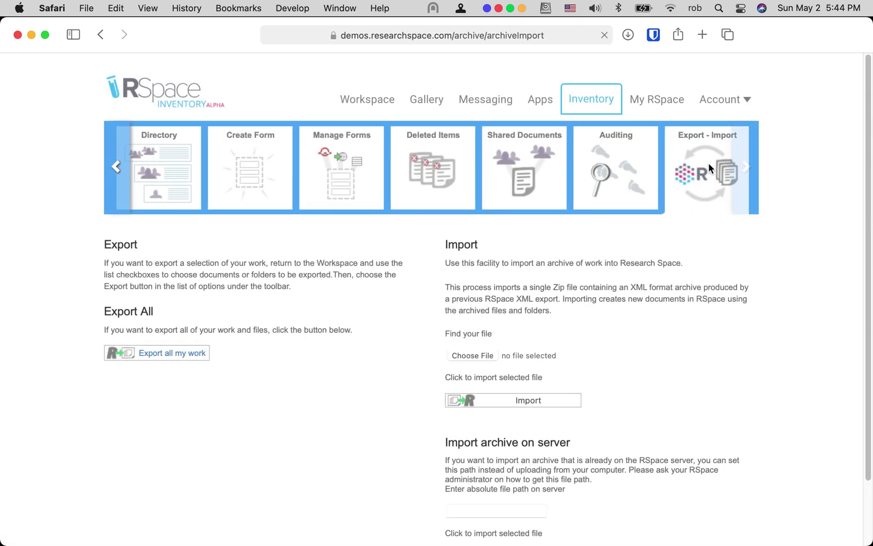
scroll(273, 262, down, 2)
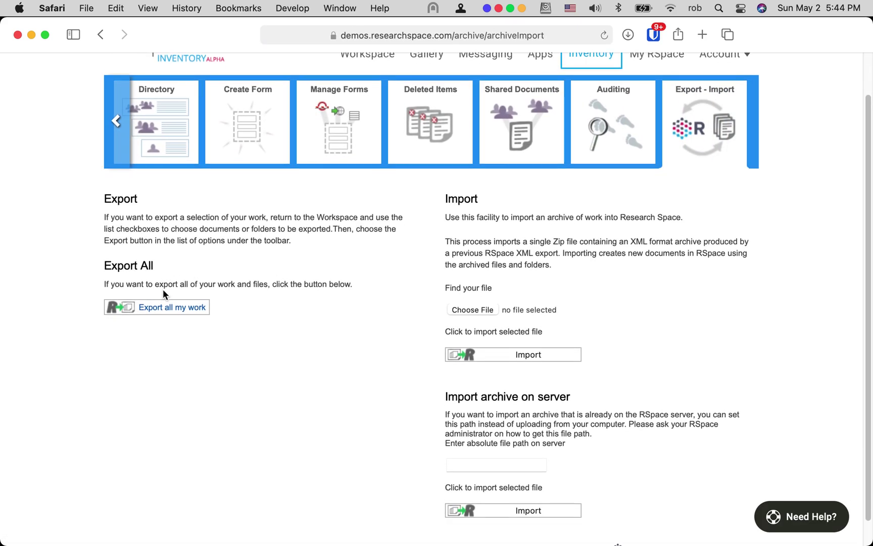
click(157, 306)
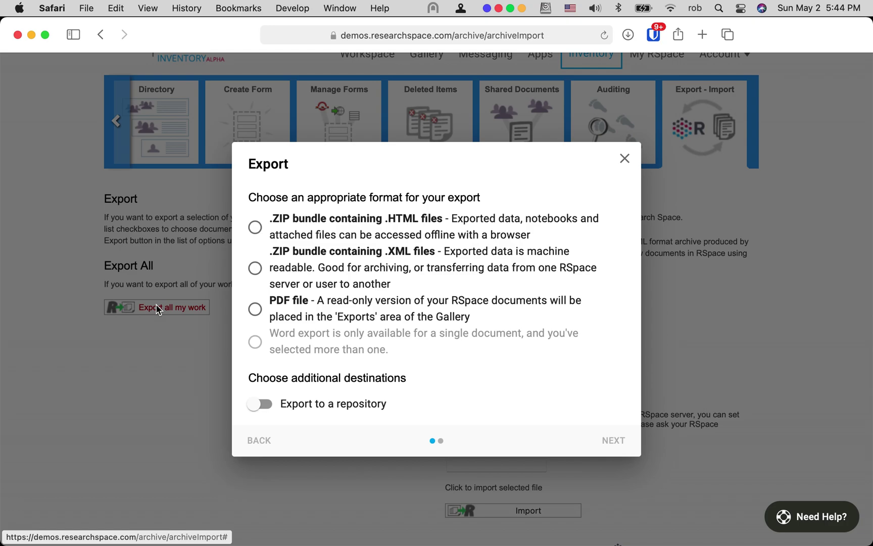
click(624, 159)
scroll(828, 158, up, 2)
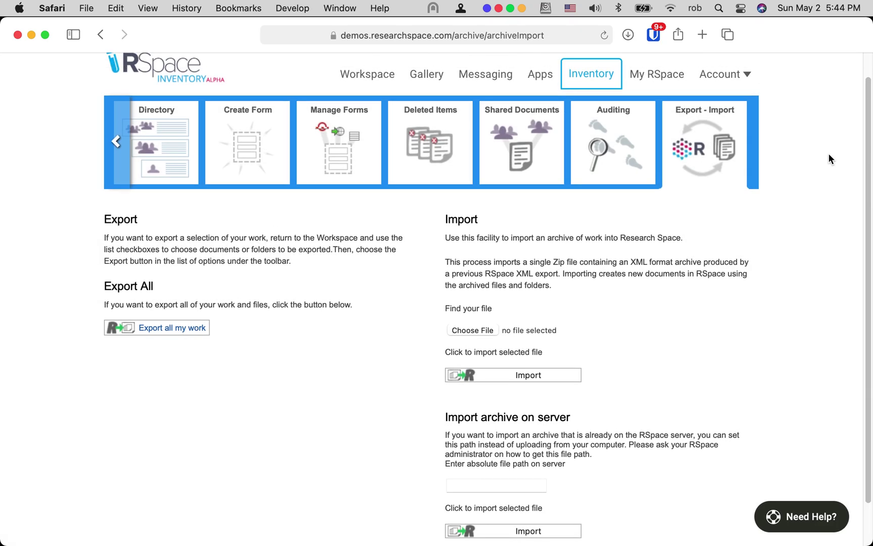
Step: Return to the Workspace and browse the forms available for creating a document from a form, closing the list without choosing one
click(375, 100)
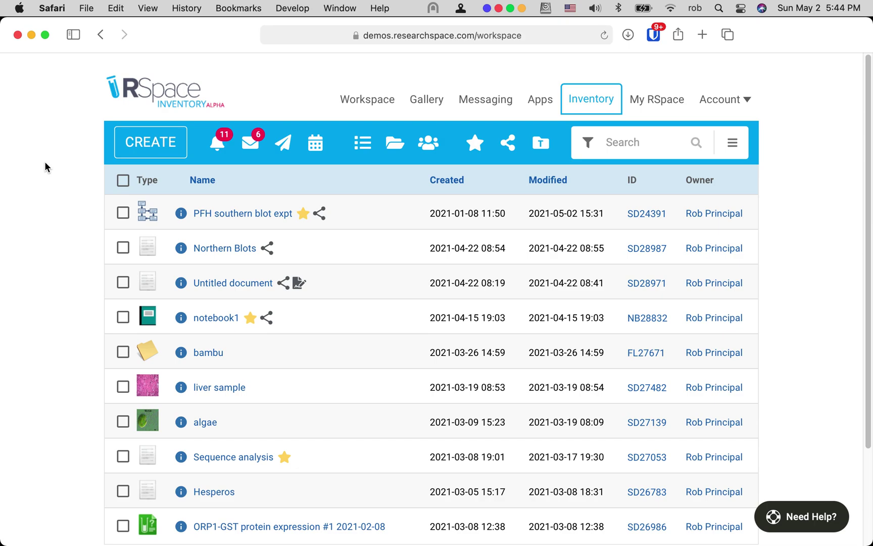
click(124, 149)
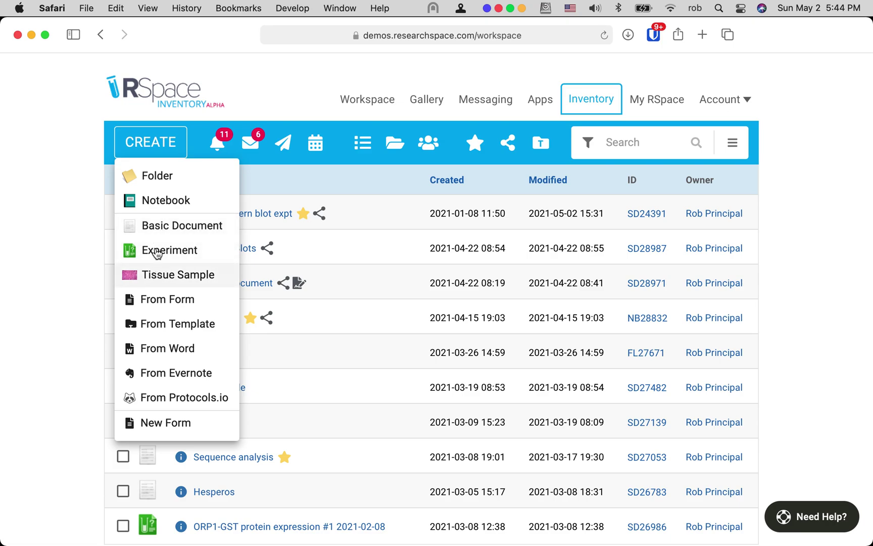
click(153, 301)
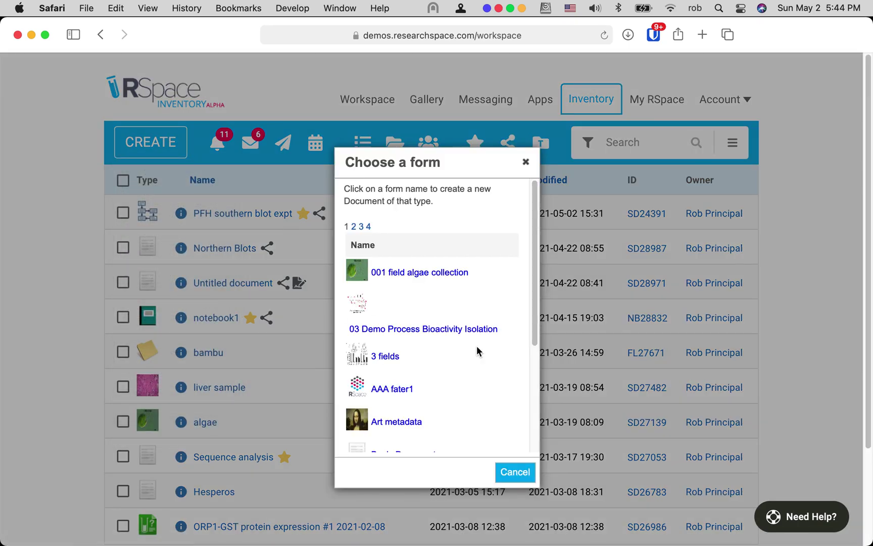
scroll(477, 349, down, 1)
scroll(477, 348, down, 5)
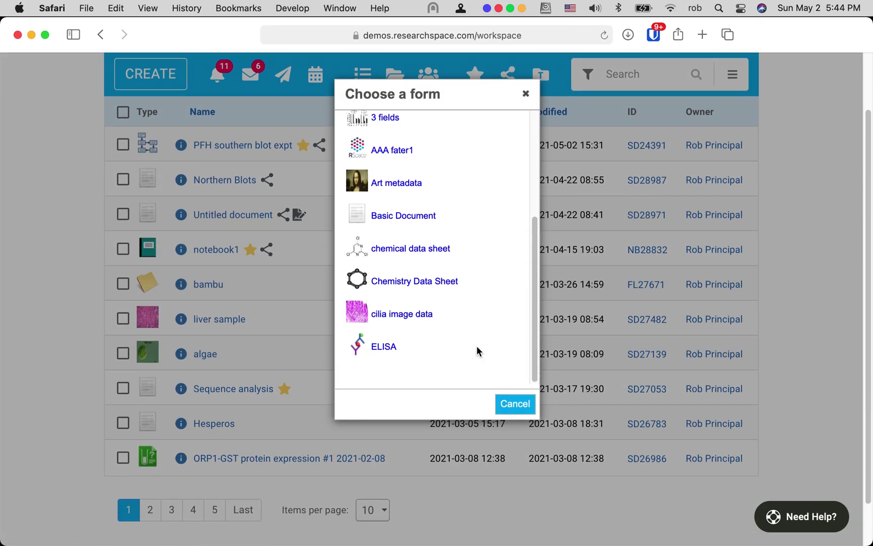
scroll(477, 349, up, 4)
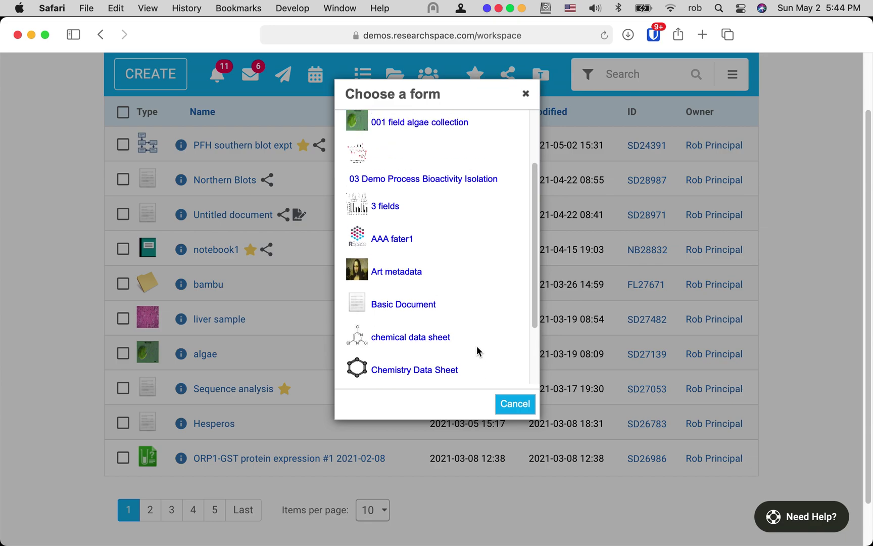
scroll(476, 346, up, 3)
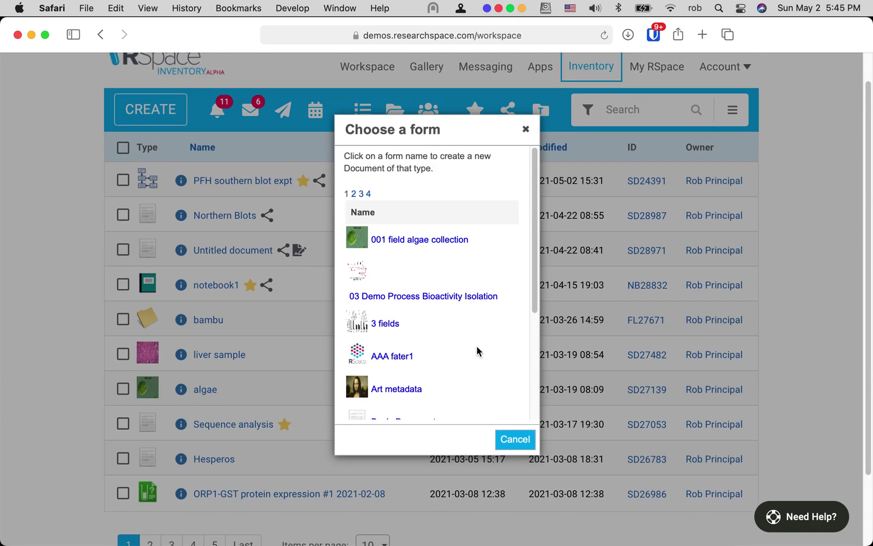
scroll(477, 350, down, 5)
scroll(477, 349, down, 2)
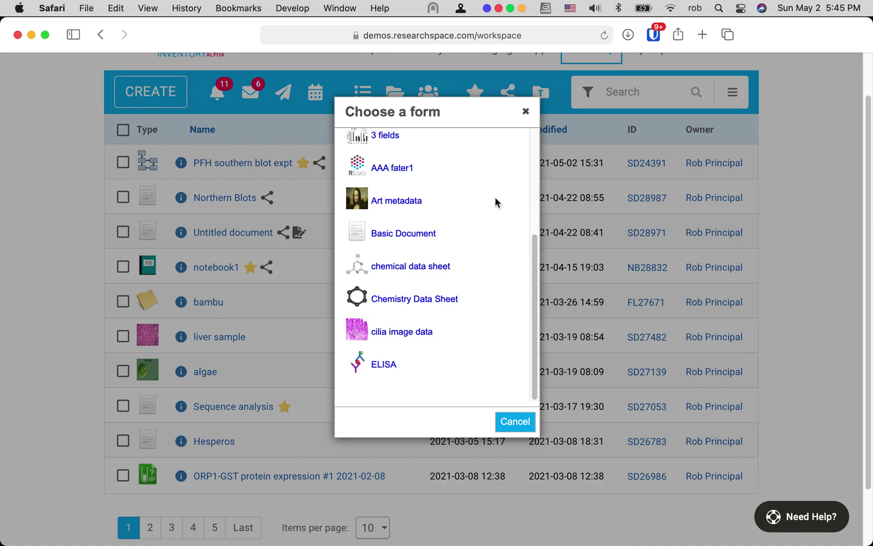
click(526, 115)
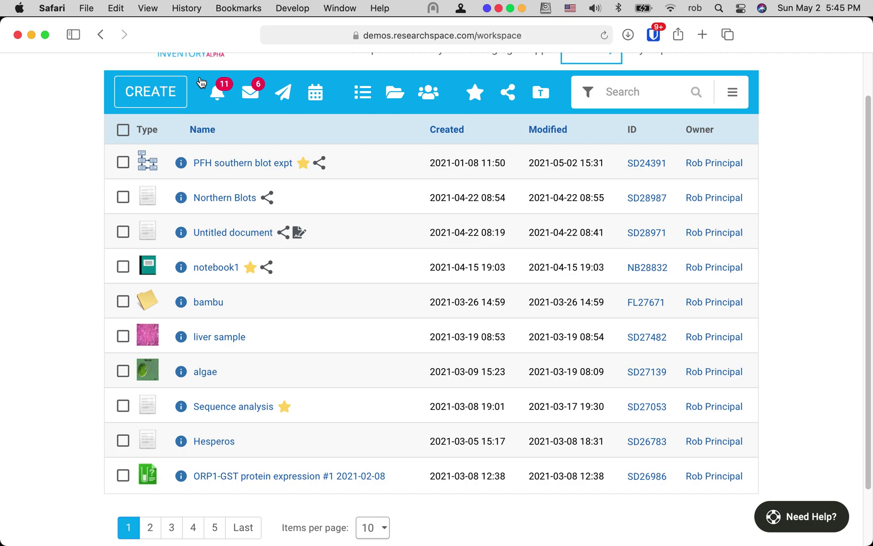
Step: Create a new Basic Document and insert the saved peptide mapping protocol paragraph from the clipboard manager into its text field
click(146, 96)
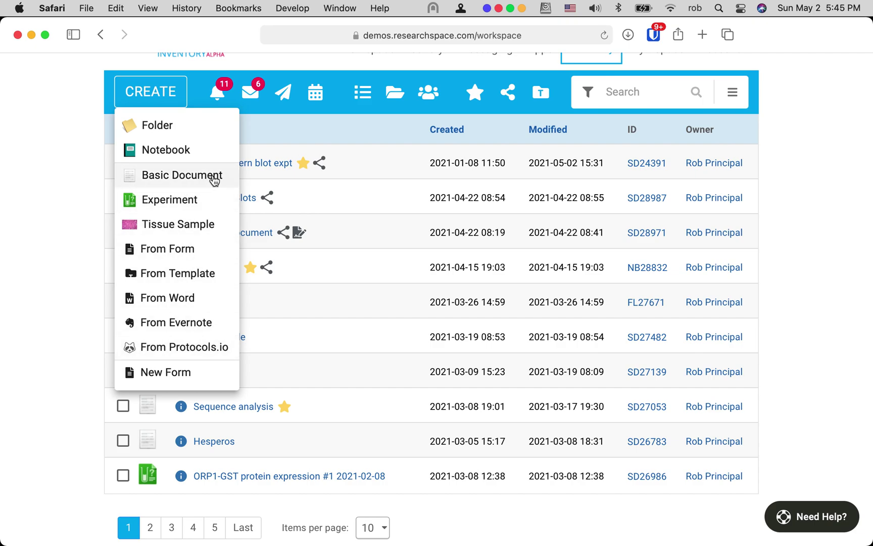
click(214, 177)
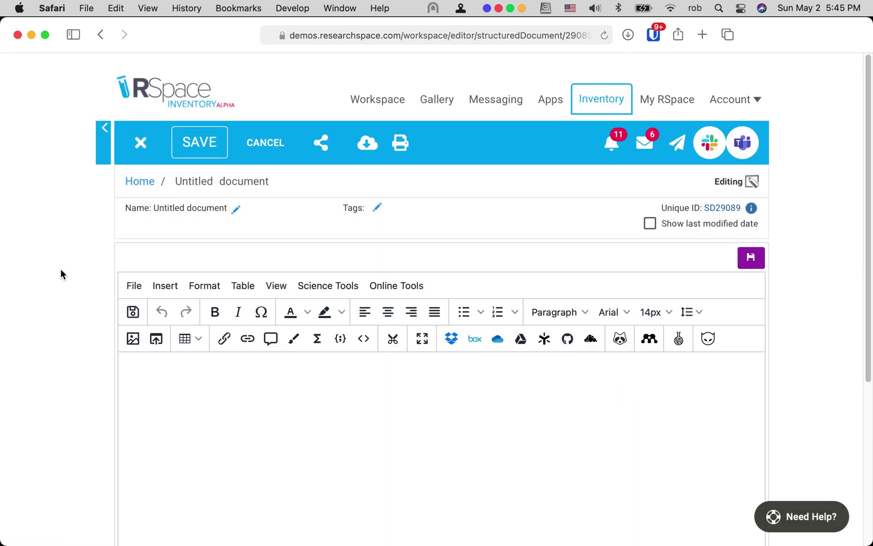
scroll(60, 273, down, 5)
scroll(60, 270, down, 1)
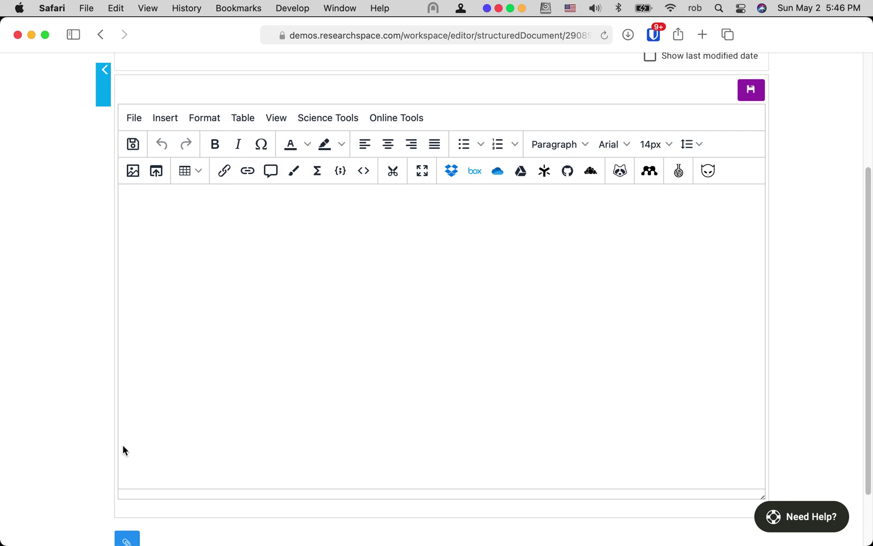
mouse_move(120, 543)
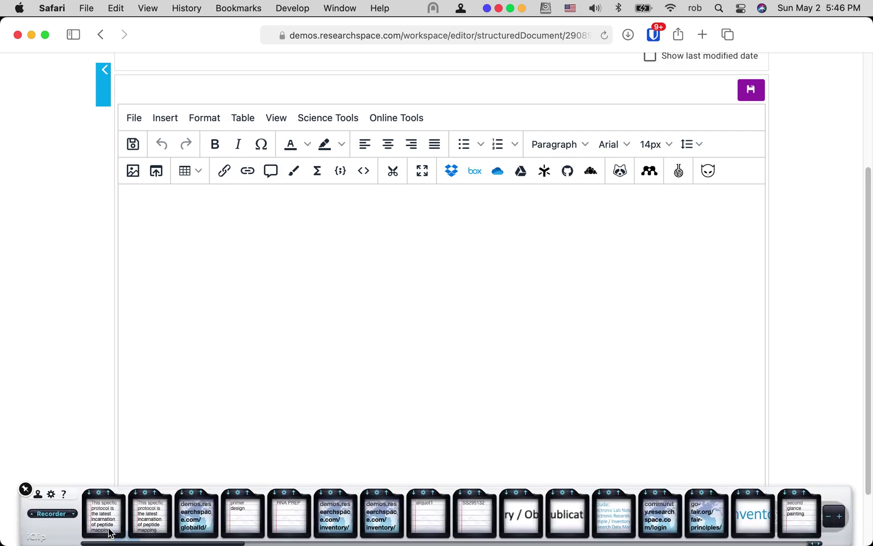
drag(108, 500, 235, 354)
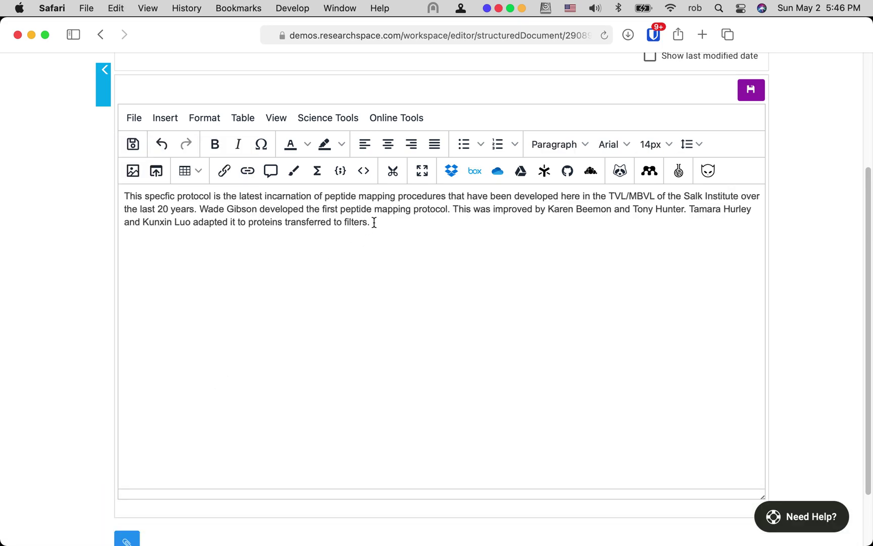
Step: Make the paragraph's ending "s transferred to filters." bold and italic, and highlight it in yellow
drag(371, 223, 278, 223)
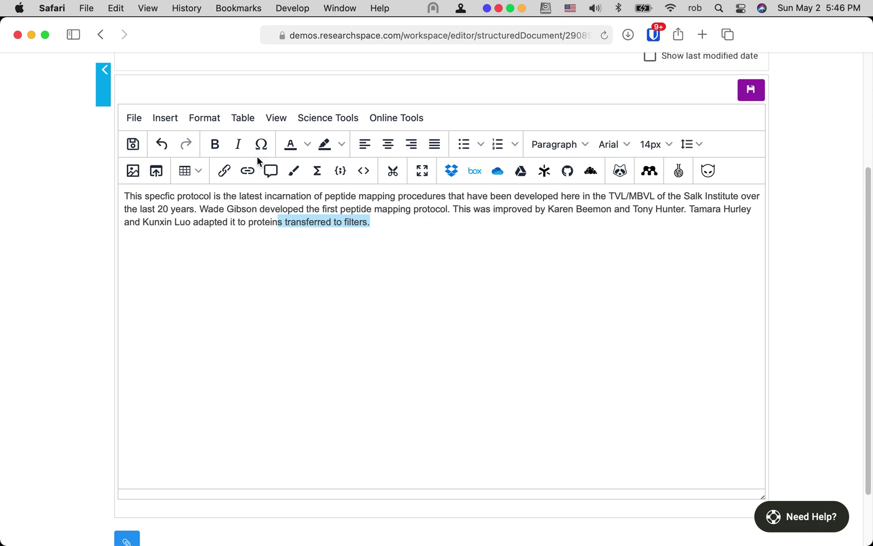
click(214, 145)
click(238, 145)
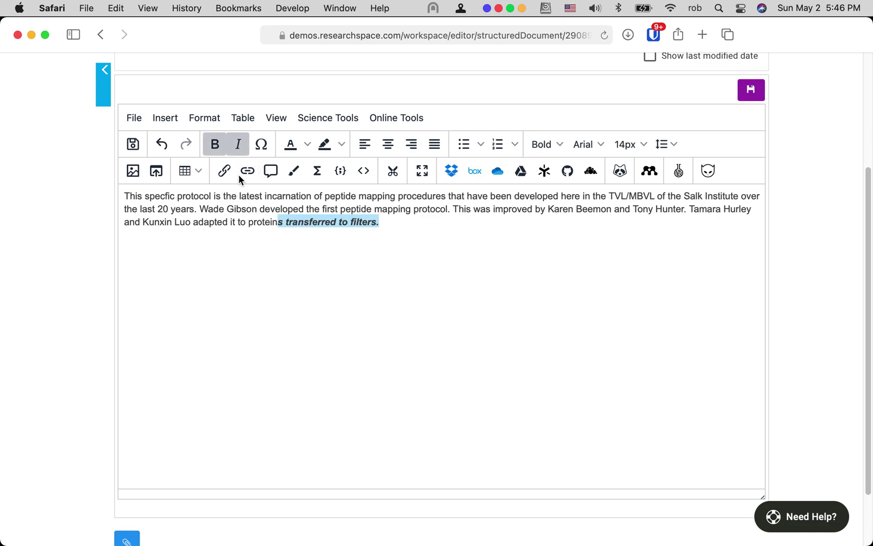
click(342, 145)
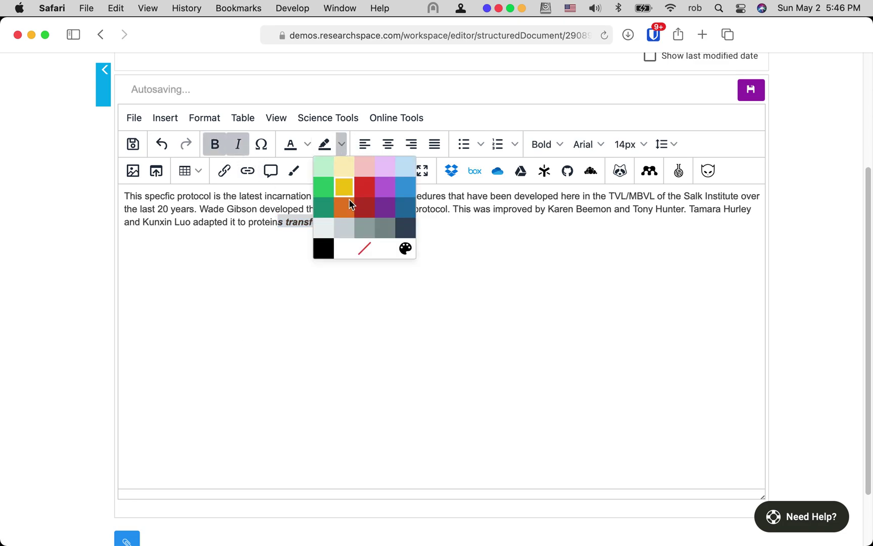
click(344, 191)
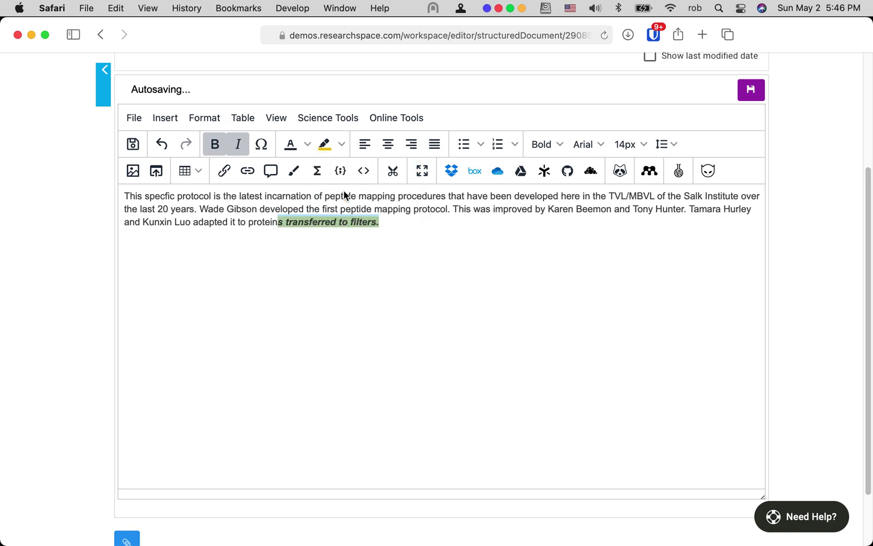
Step: Set the highlighted ending of the paragraph to 16px in the Georgia font
click(640, 145)
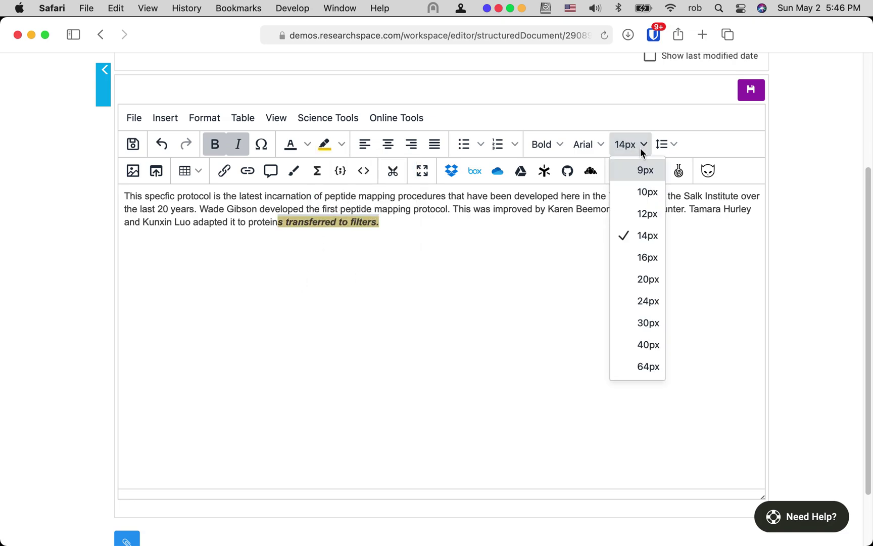
click(642, 258)
click(599, 146)
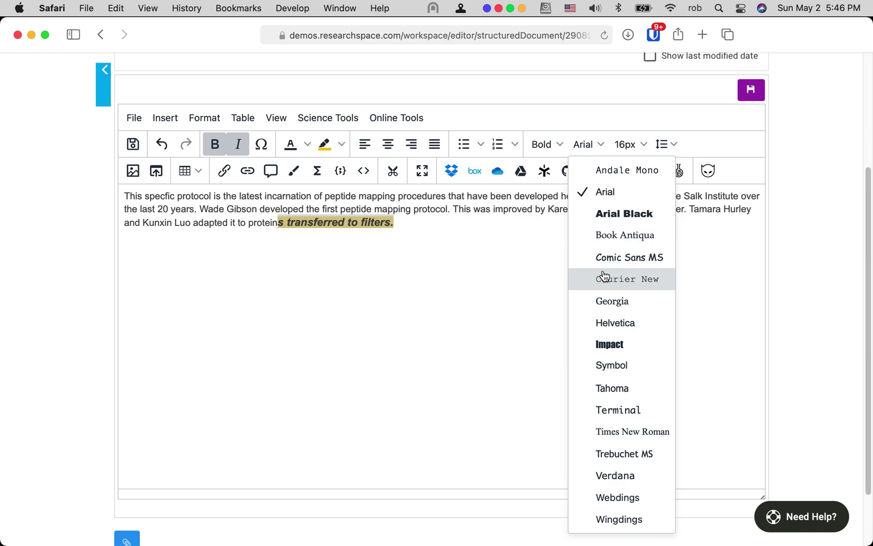
click(605, 300)
click(454, 283)
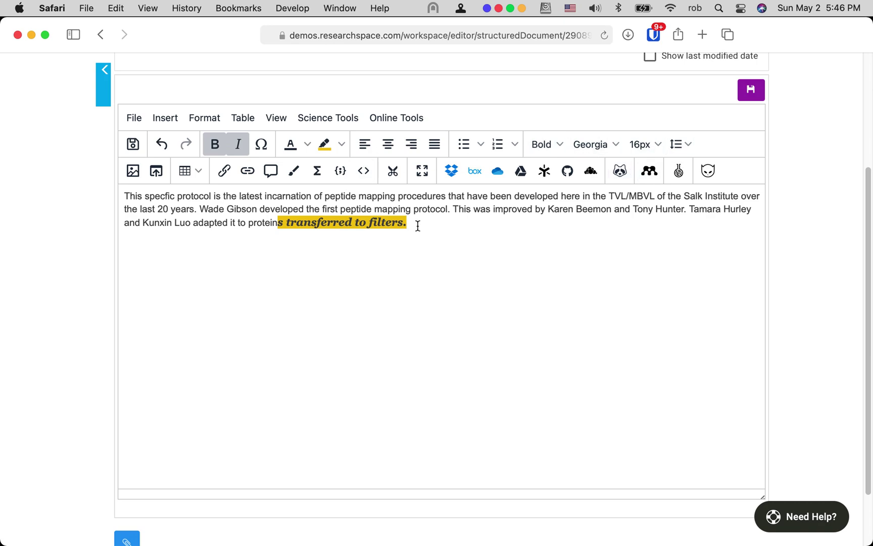
Step: Add blank lines after the paragraph and insert liver_tissue.jpg there from the Image Gallery
key(Return)
key(Return)
click(146, 253)
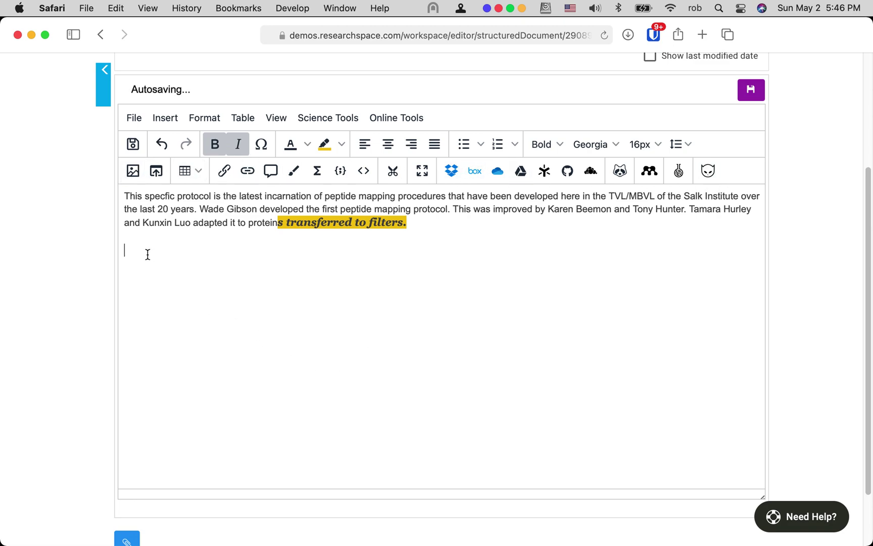
click(133, 171)
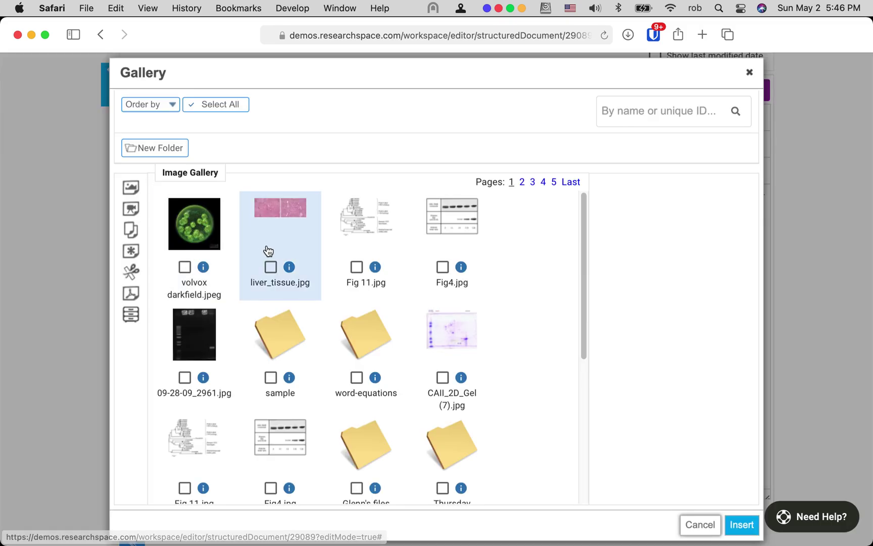
click(271, 265)
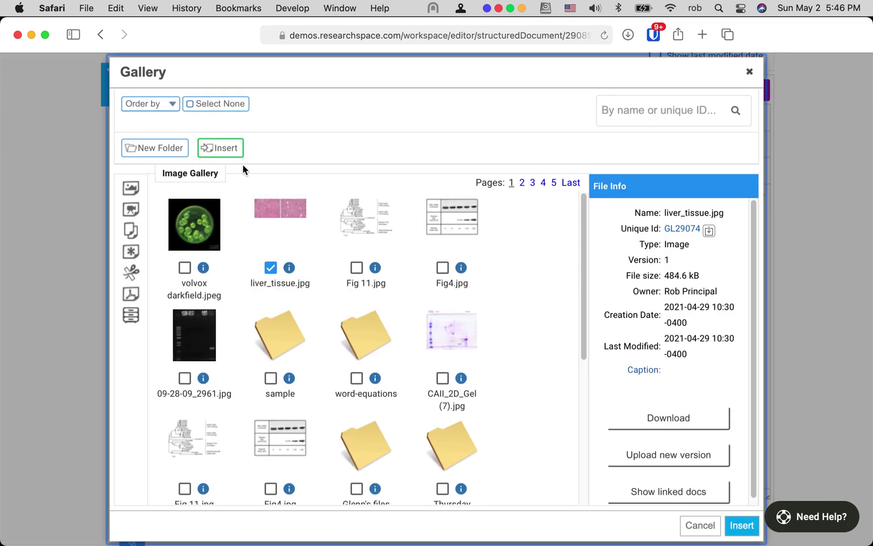
click(217, 146)
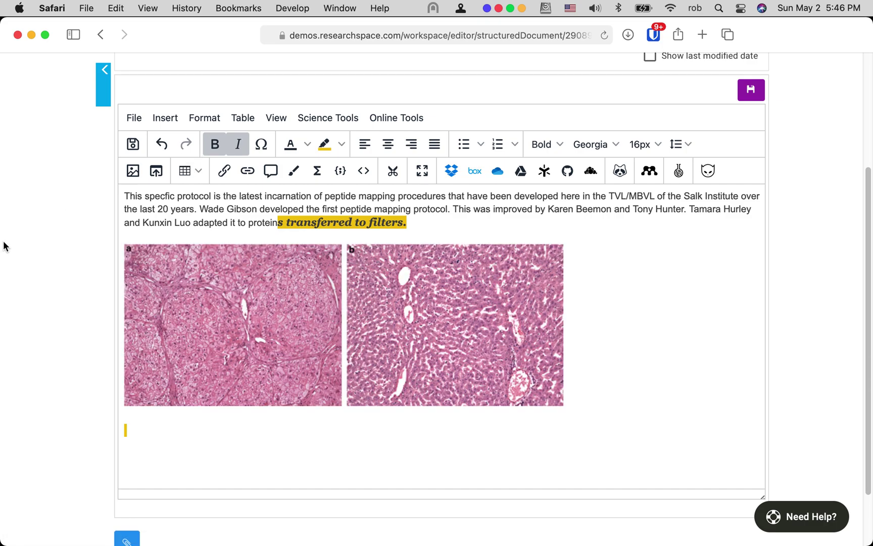
Step: Switch to Finder and add Primer Design.doc from ServerDemoResources/Protocols_doc below the liver tissue image, closing the Finder window
click(144, 429)
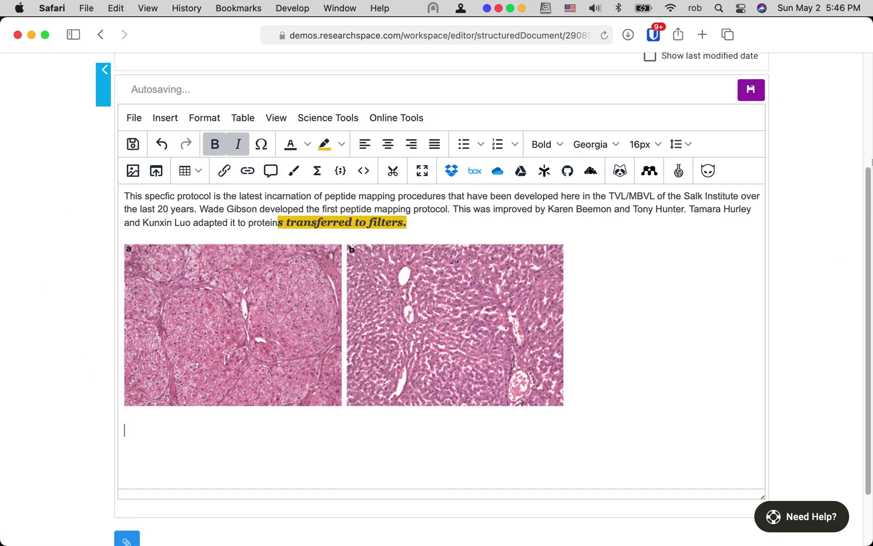
mouse_move(841, 56)
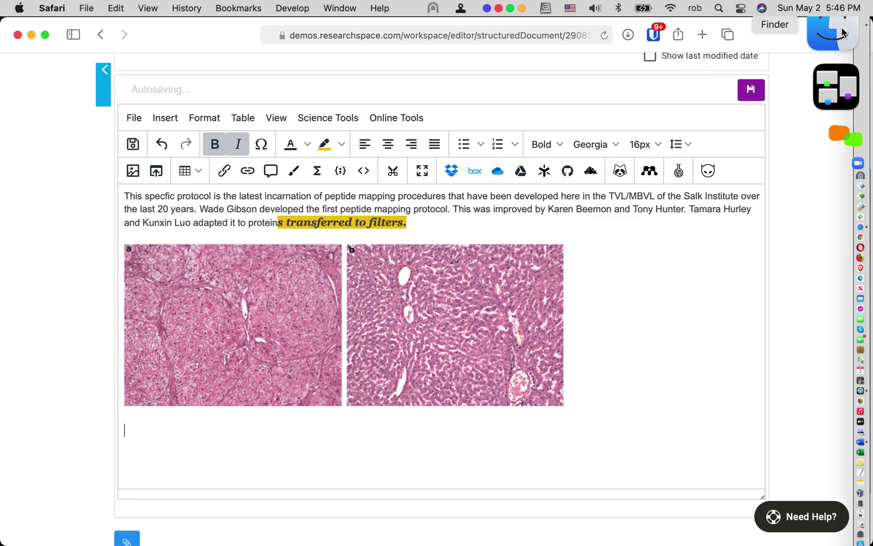
click(839, 24)
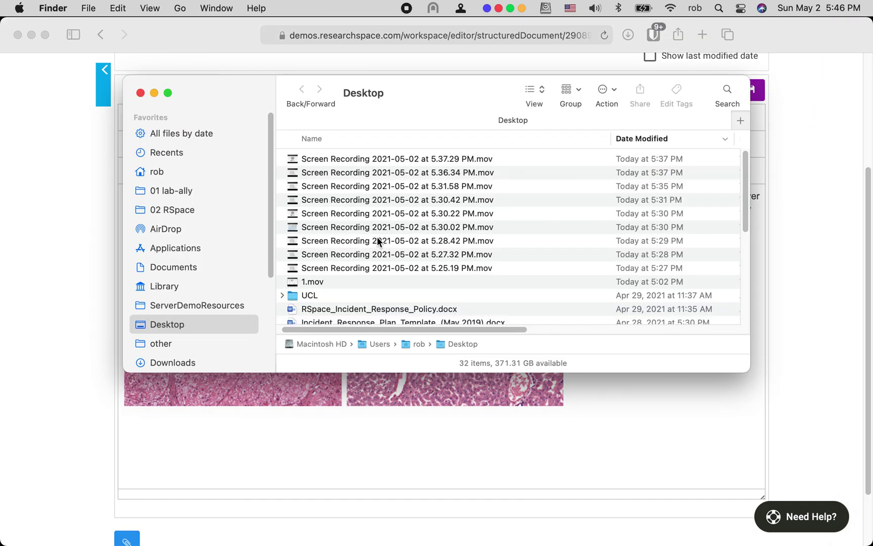
click(205, 302)
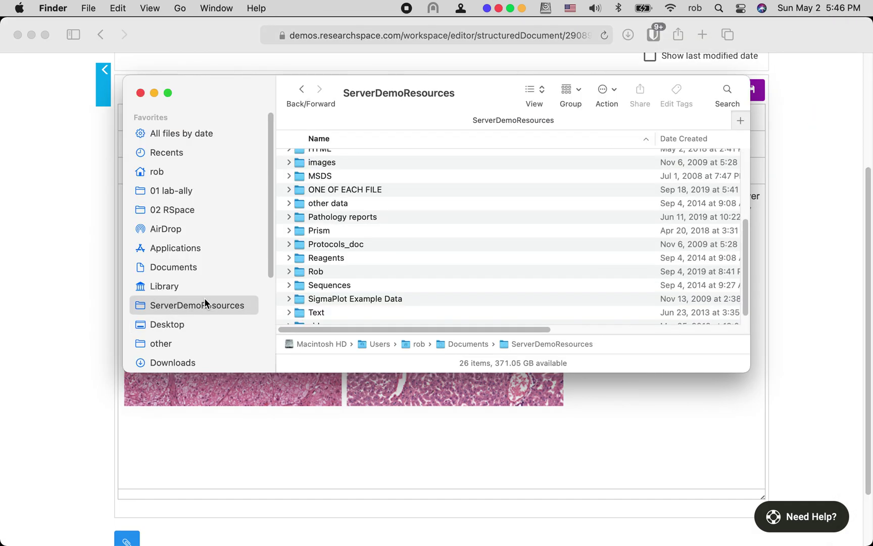
double_click(331, 243)
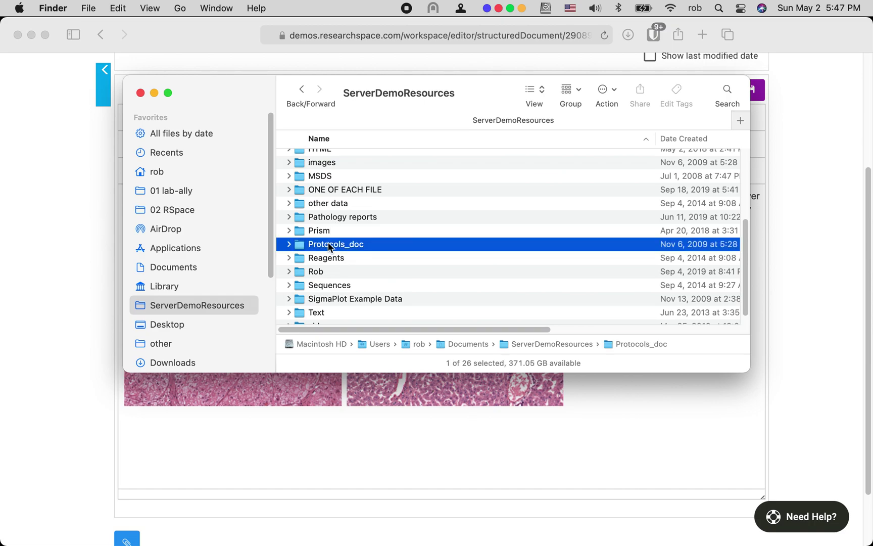
drag(221, 86, 450, 132)
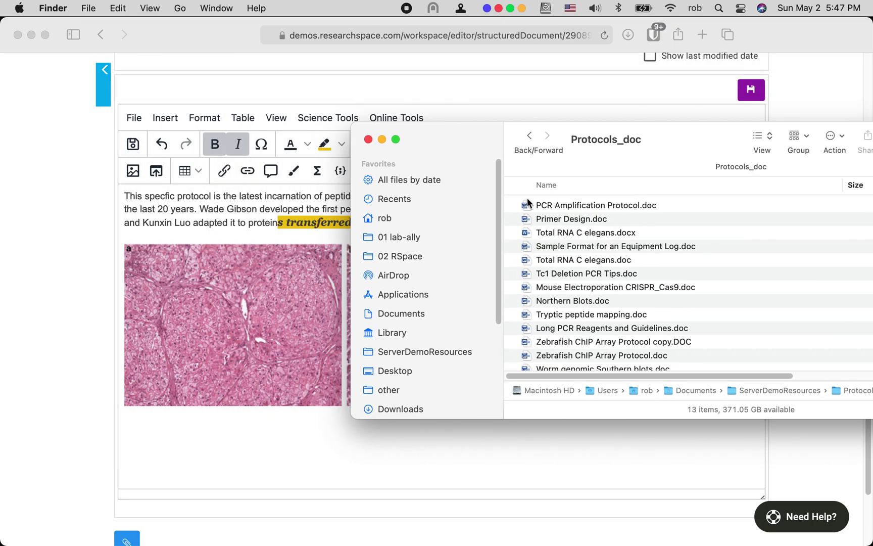
click(520, 220)
drag(528, 223, 189, 437)
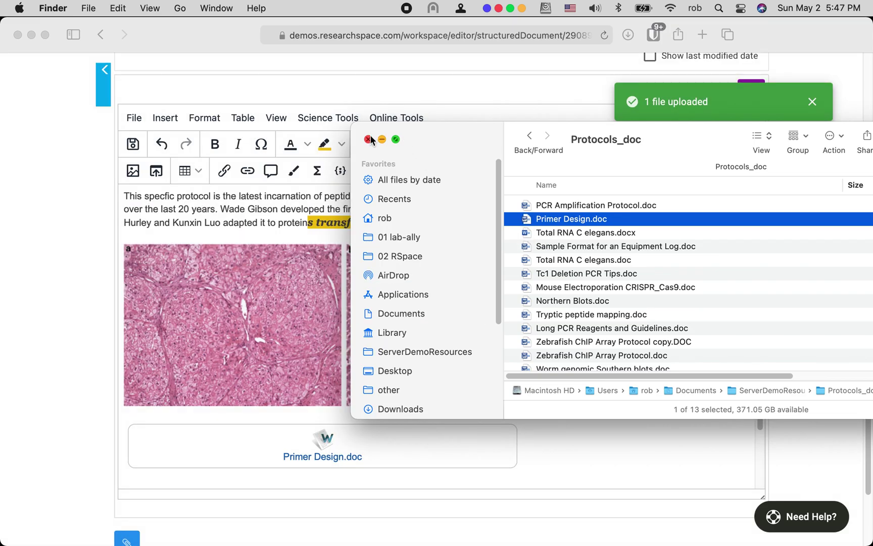
click(368, 140)
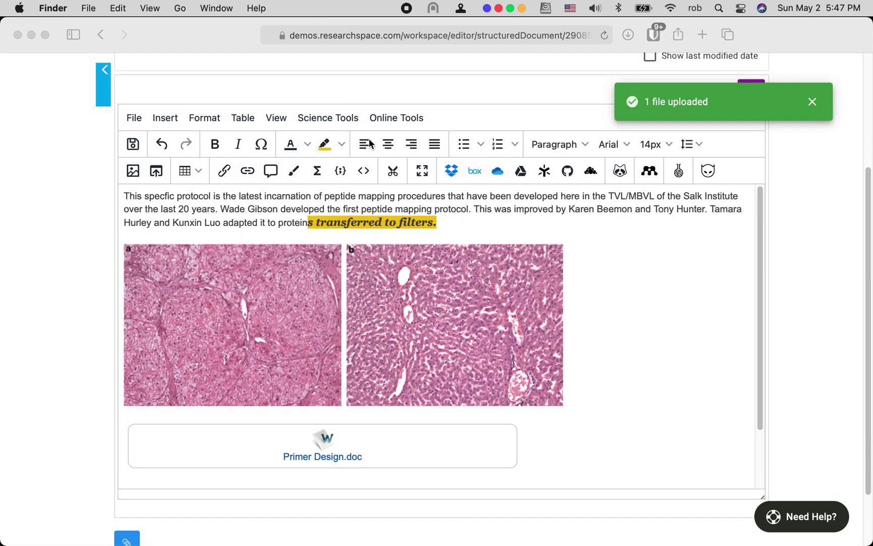
Step: Save the edited text field and leave editing mode
scroll(622, 416, down, 3)
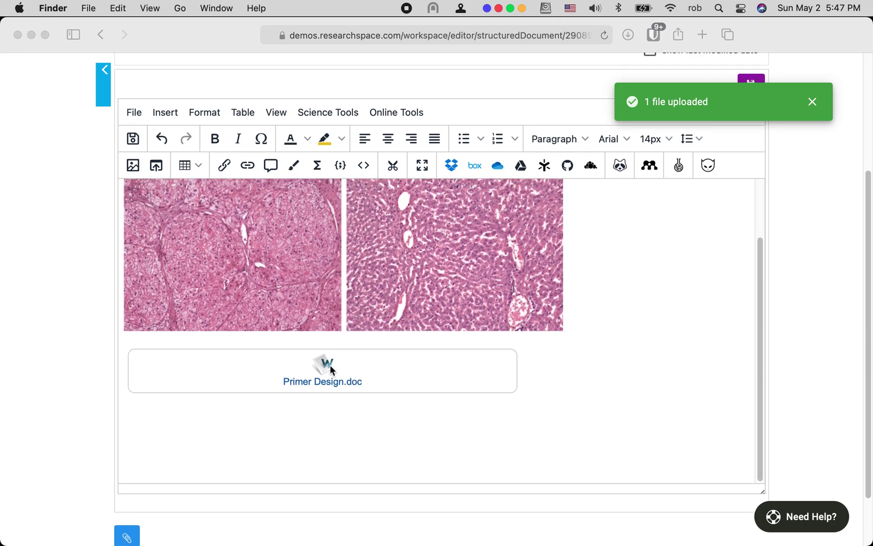
click(751, 85)
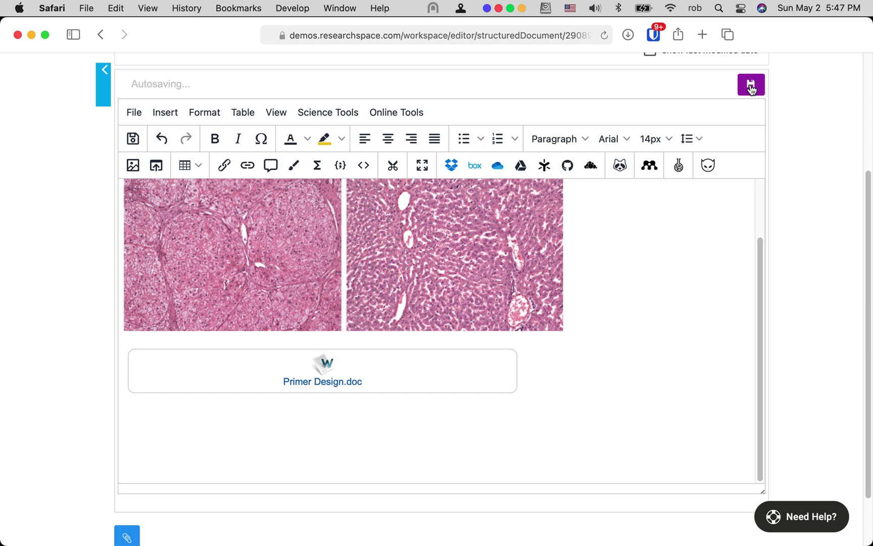
click(751, 87)
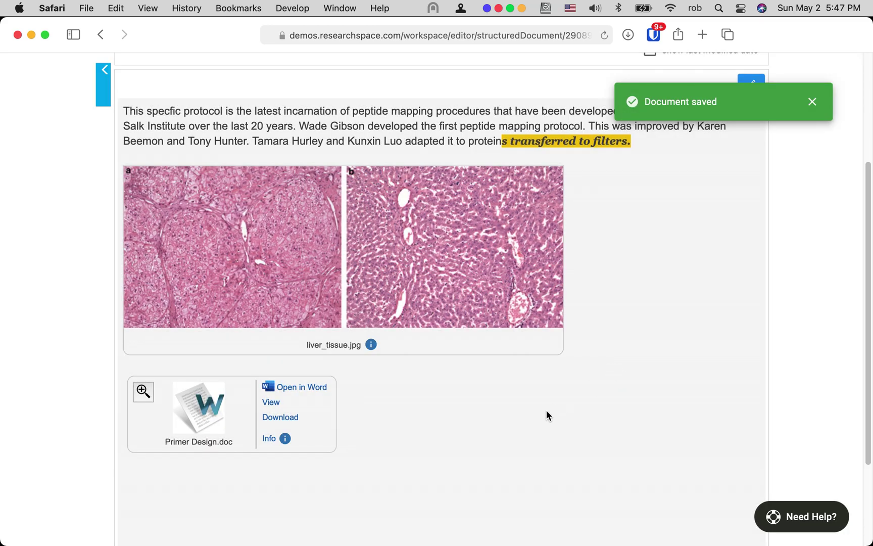
Step: Expand the preview of the attached Primer Design.doc and go to its second page
scroll(76, 349, down, 2)
scroll(217, 390, down, 1)
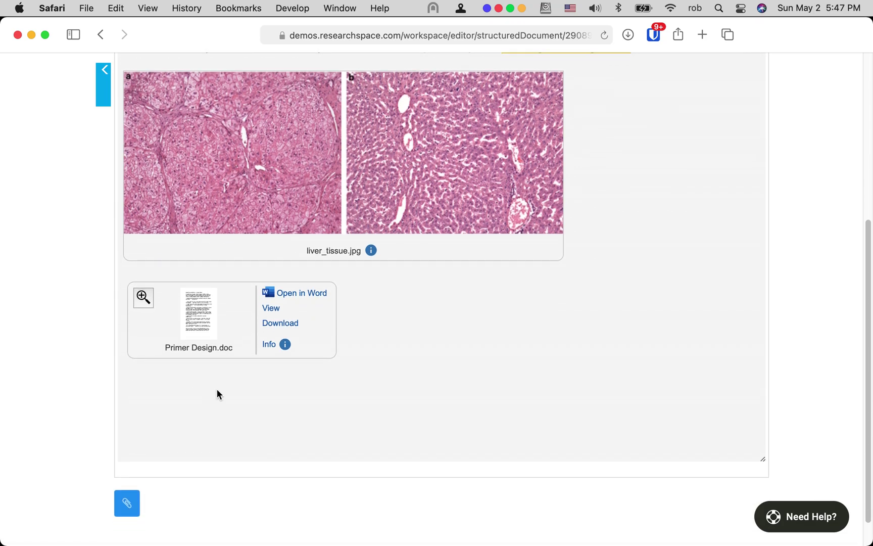
click(143, 298)
scroll(48, 286, down, 3)
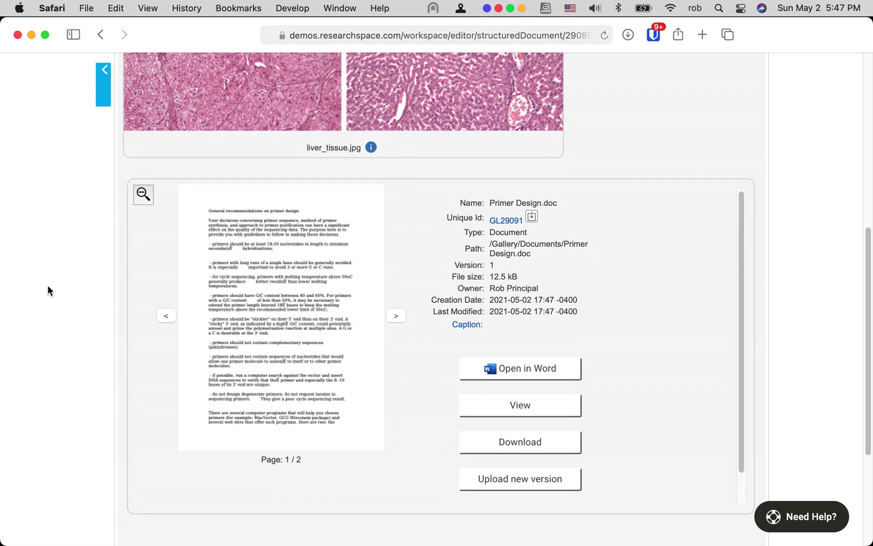
click(396, 316)
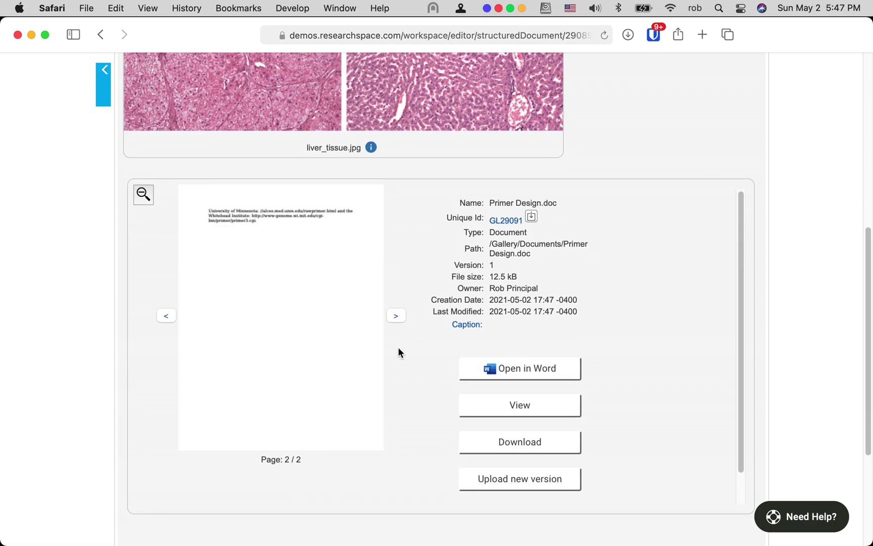
Step: View Primer Design.doc in the full-page preview and in Word online, closing each one after viewing
click(529, 410)
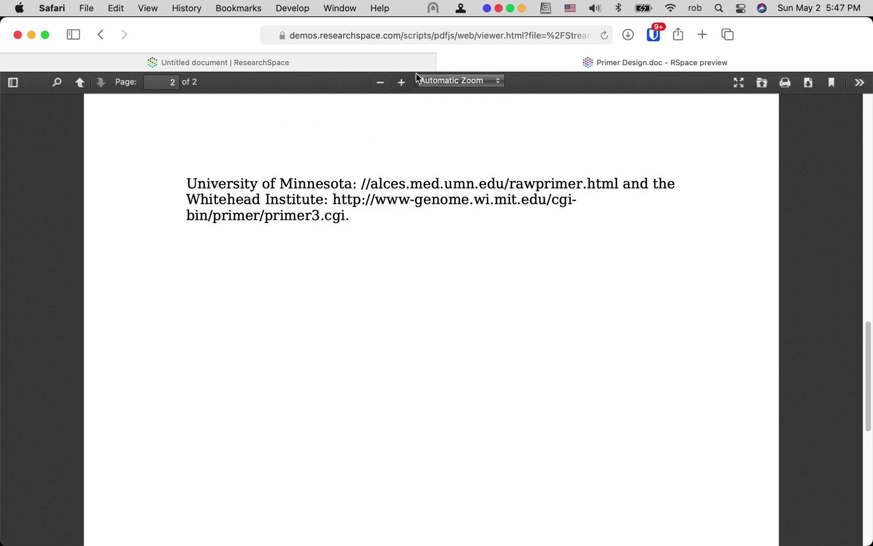
click(443, 62)
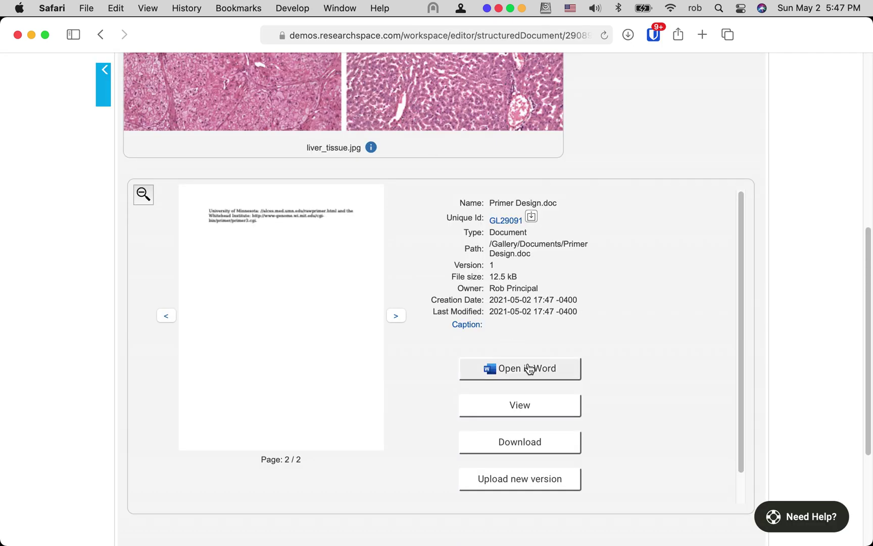
click(527, 368)
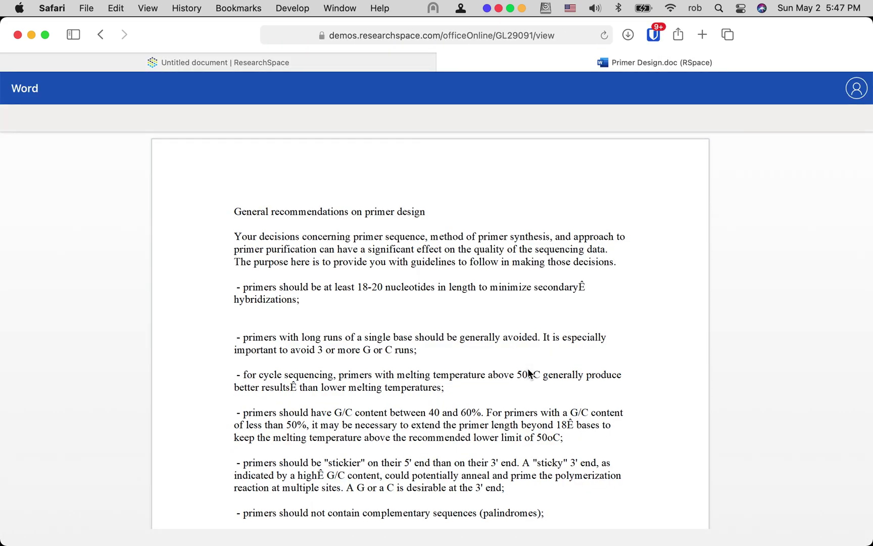
scroll(529, 373, down, 6)
scroll(528, 371, up, 6)
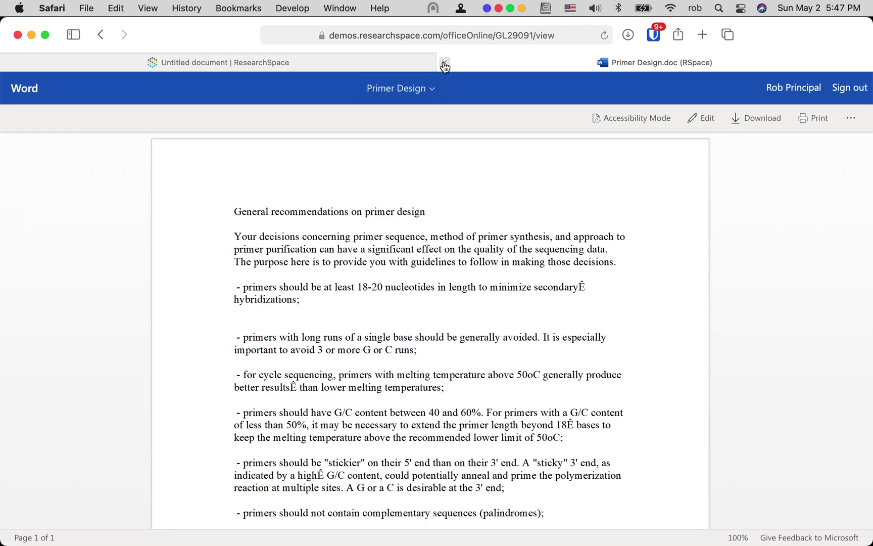
click(444, 64)
Step: Reopen the text field for editing, insert a table of three columns and two rows below Primer Design.doc, and enter "algae" in its first cell
scroll(82, 212, down, 5)
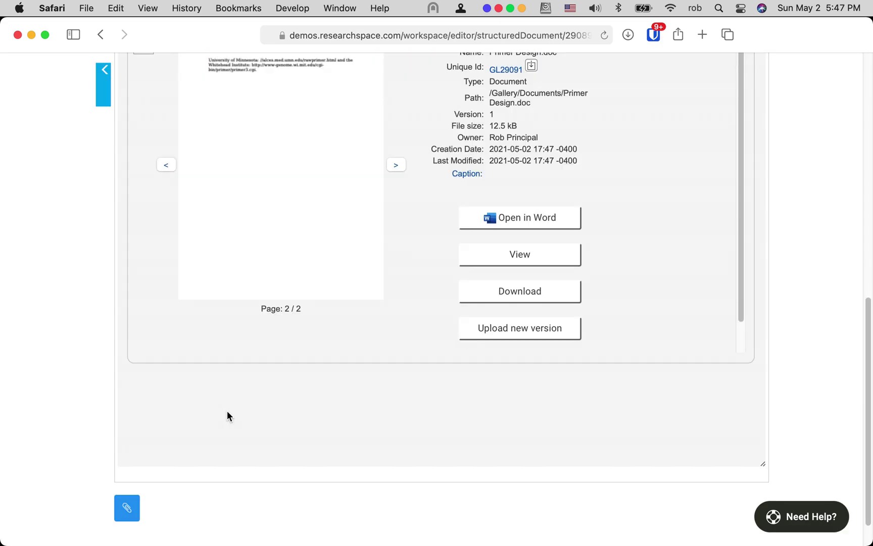
scroll(229, 416, down, 2)
scroll(229, 417, down, 5)
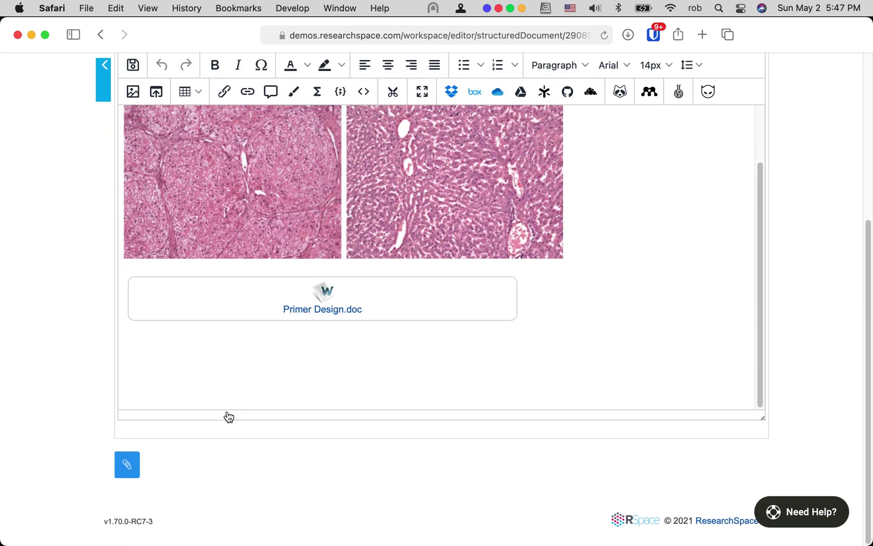
click(197, 96)
mouse_move(202, 130)
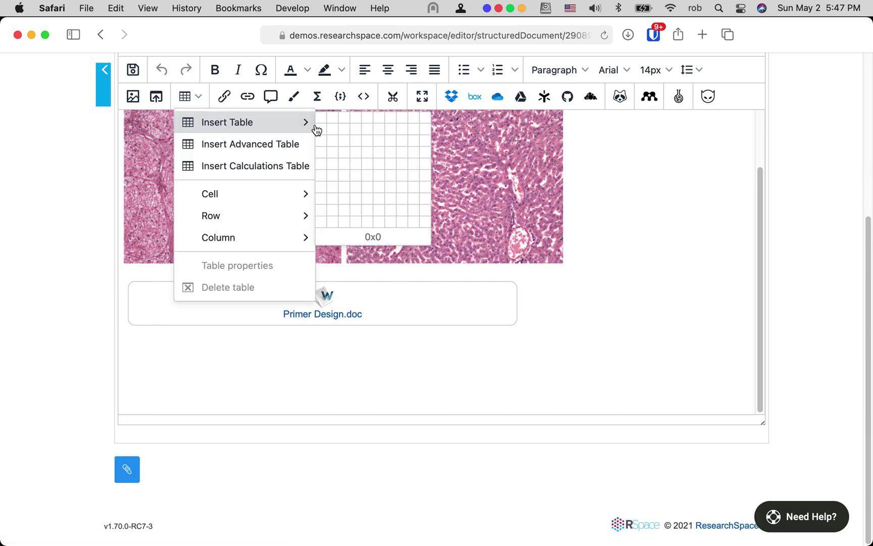
click(345, 128)
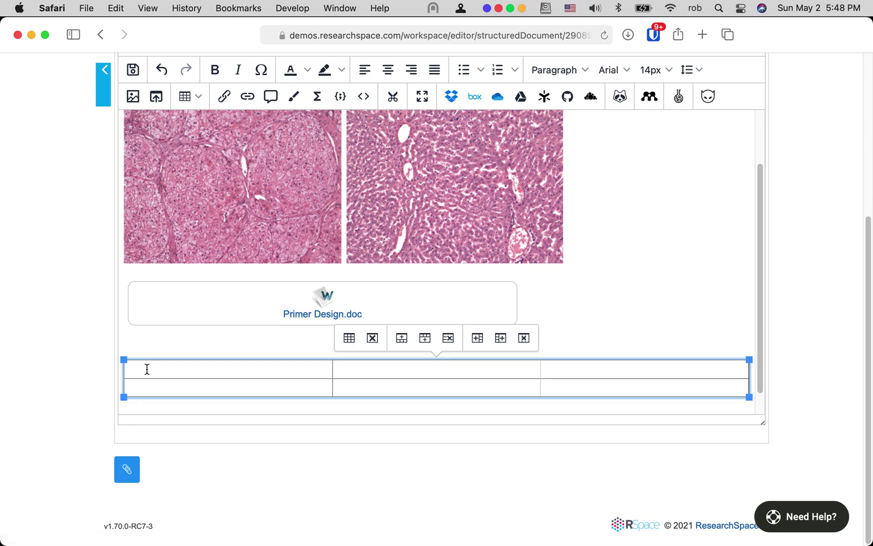
text(algae)
click(357, 370)
Step: Insert the Gallery image volvox darkfield.jpeg into the table's first row, in the cell next to "algae"
scroll(52, 179, up, 2)
scroll(52, 178, up, 1)
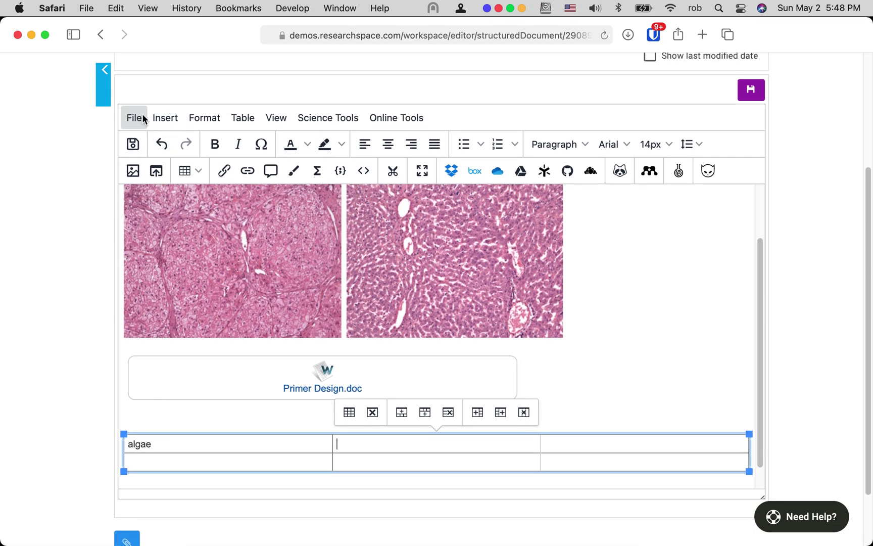
click(161, 117)
click(187, 145)
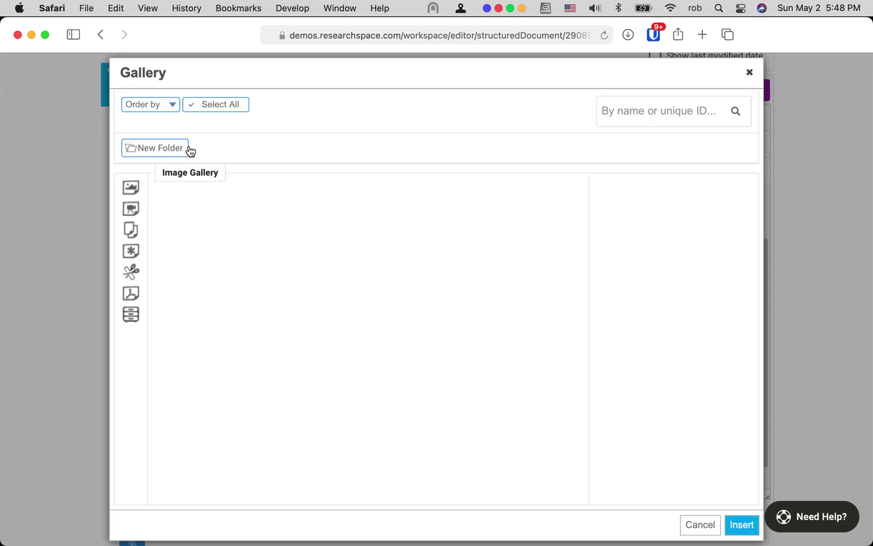
click(185, 266)
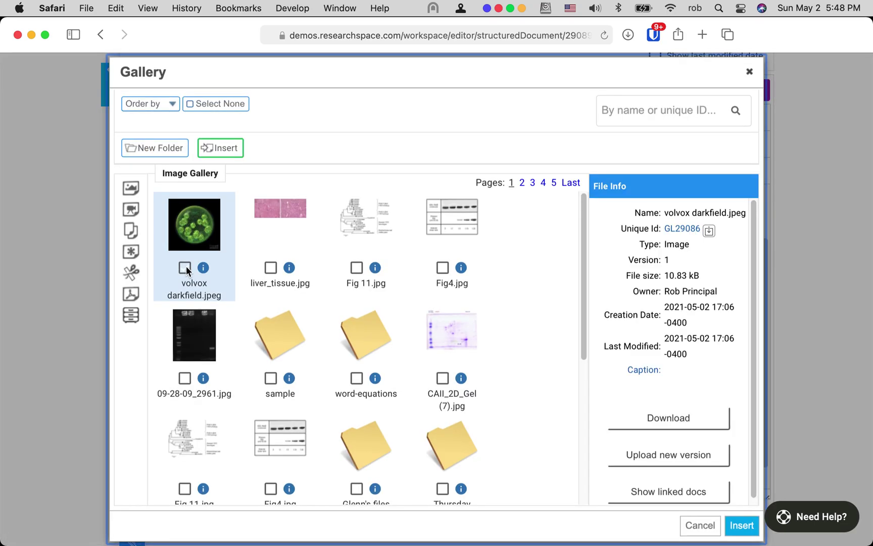
click(221, 151)
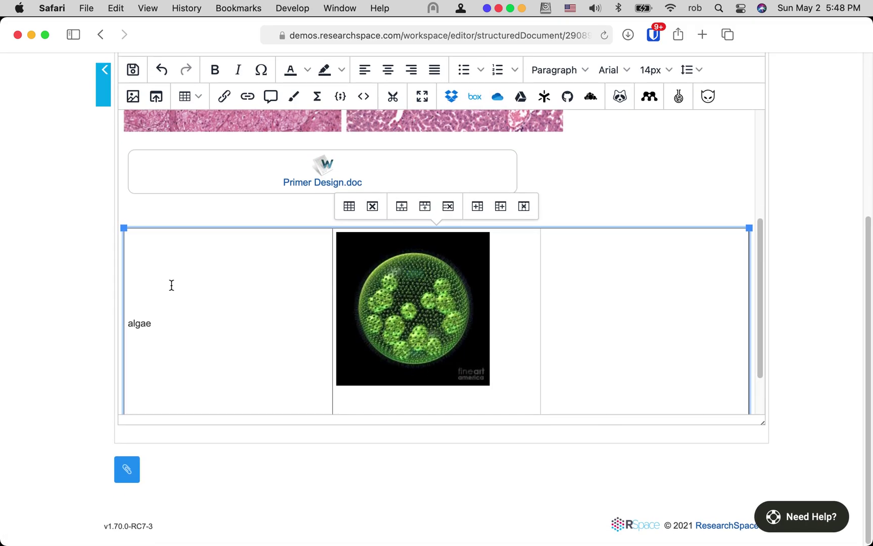
Step: Open and dismiss the external link form, and insert an internal link to the Northern Blots document below the table
scroll(172, 284, down, 3)
click(143, 386)
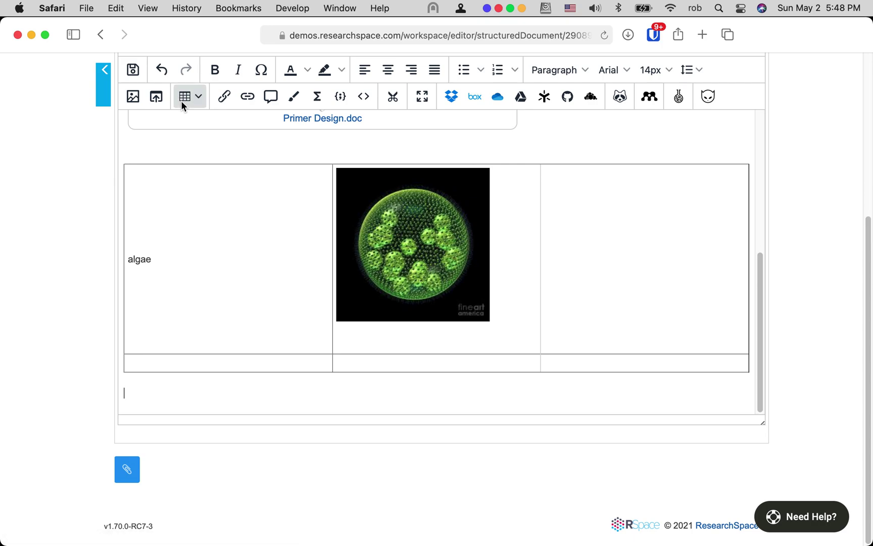
click(222, 98)
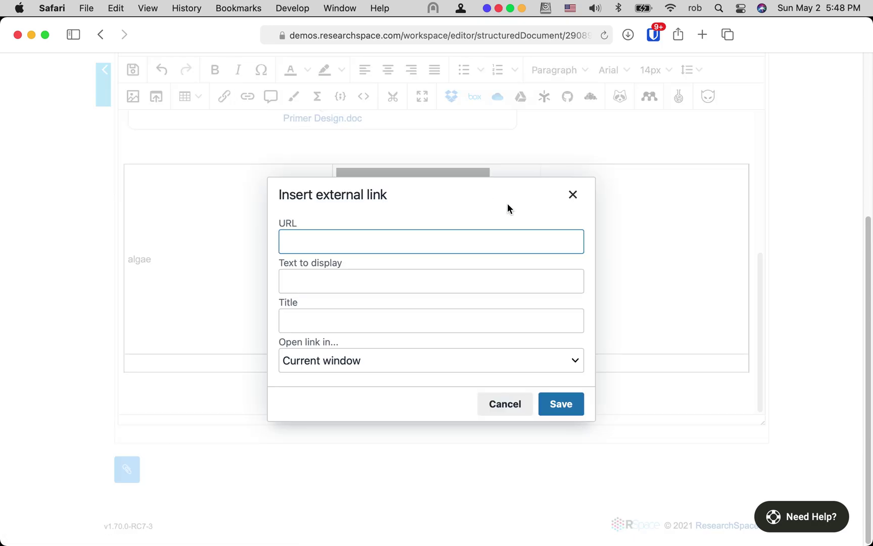
click(572, 195)
click(246, 97)
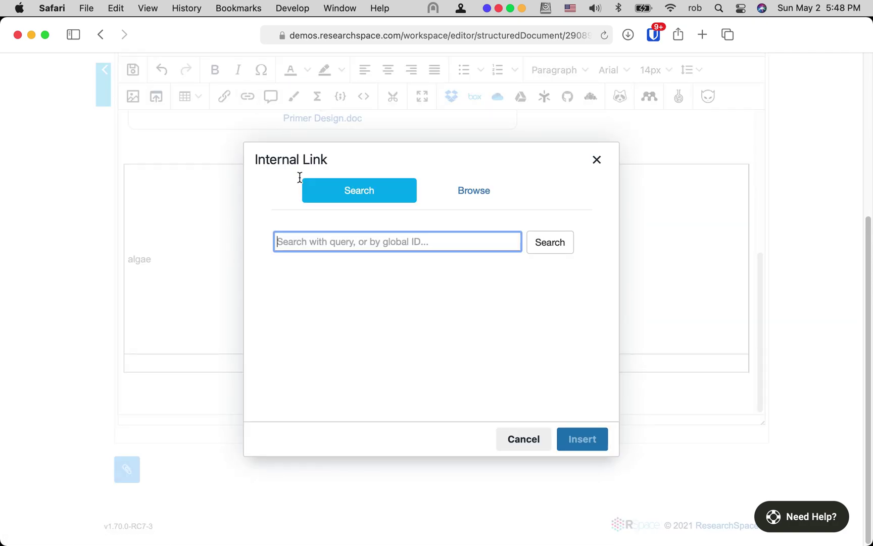
click(481, 190)
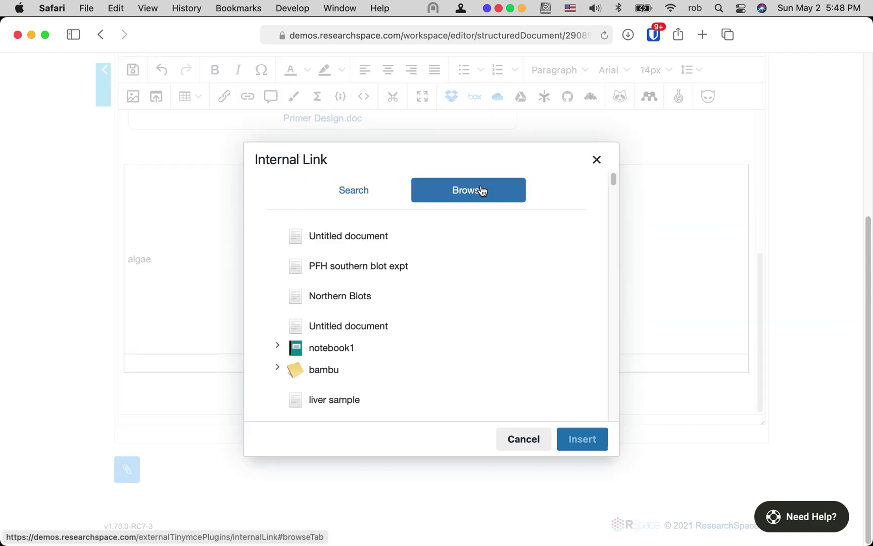
click(347, 296)
scroll(341, 296, down, 1)
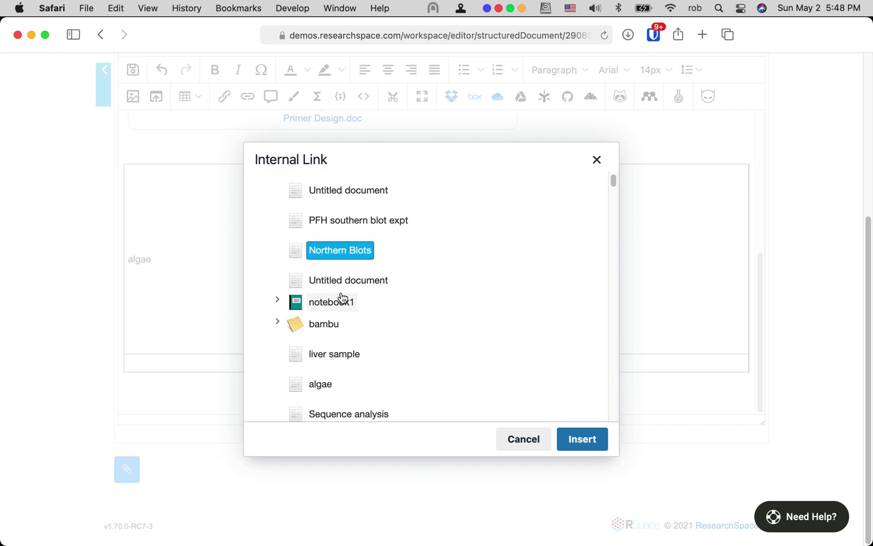
click(580, 439)
scroll(373, 393, down, 1)
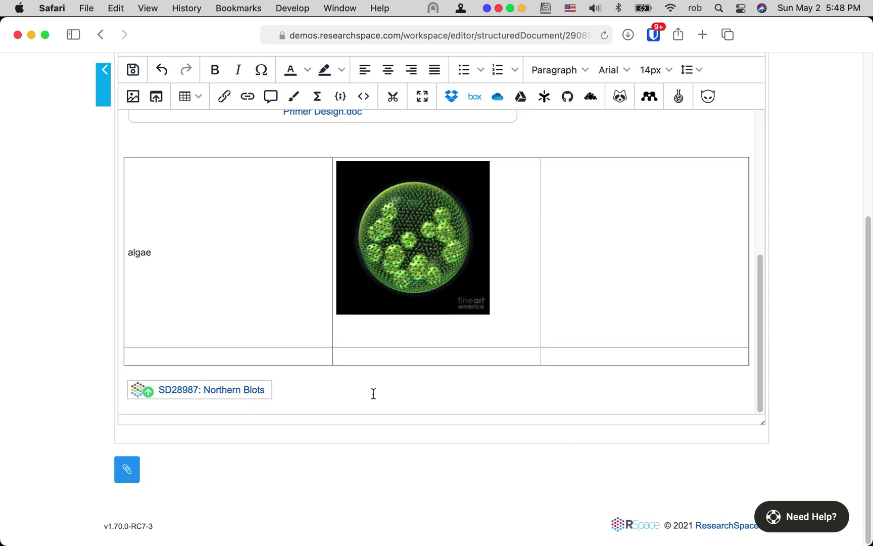
Step: Add blank lines around the Northern Blots link and enter "See also:" between the table and the link
key(Return)
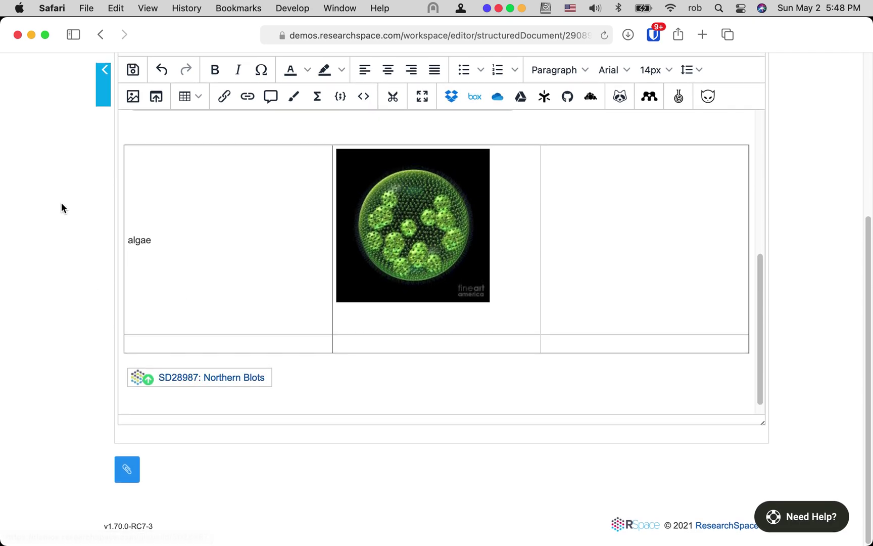
click(134, 358)
key(Down)
scroll(135, 357, down, 1)
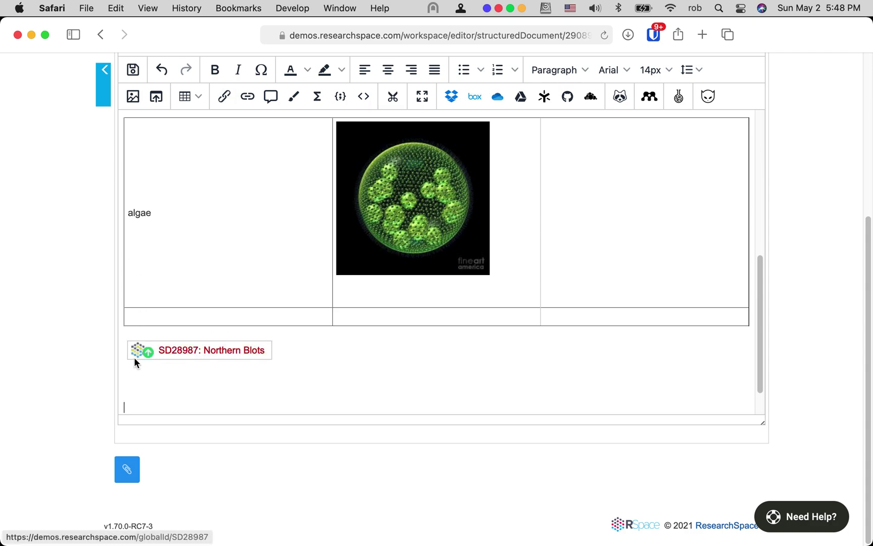
click(123, 349)
key(Return)
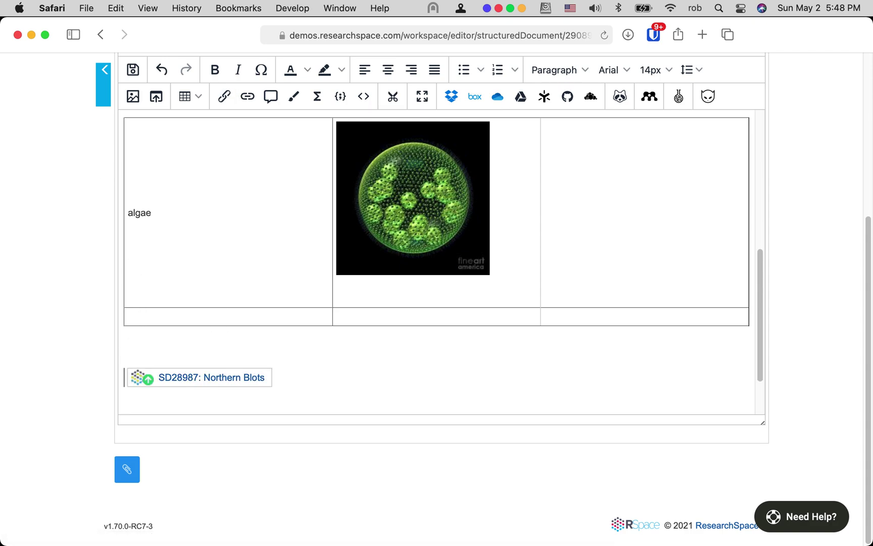
key(Up)
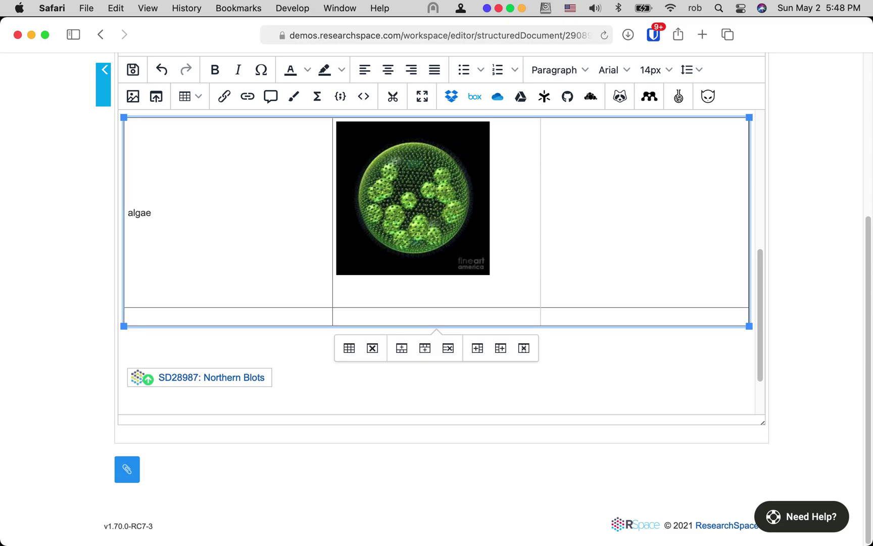
key(Down)
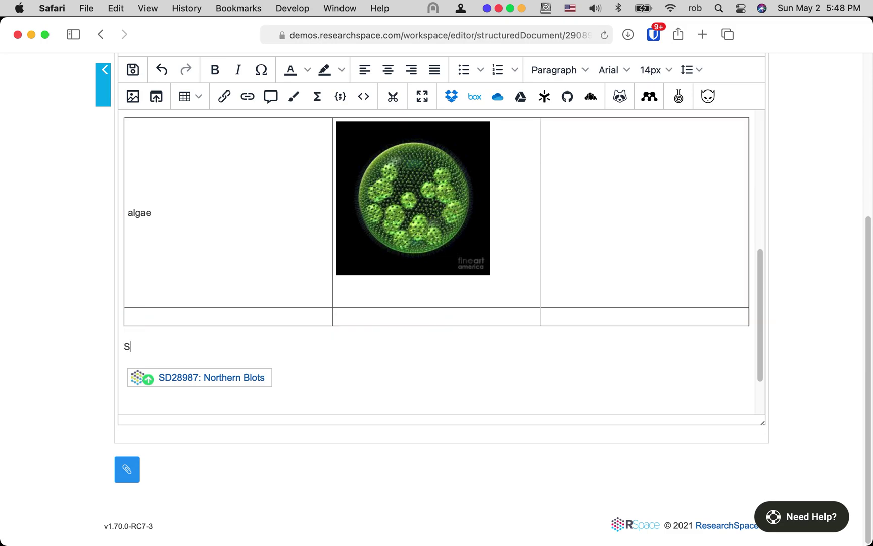
text(See also:)
click(180, 404)
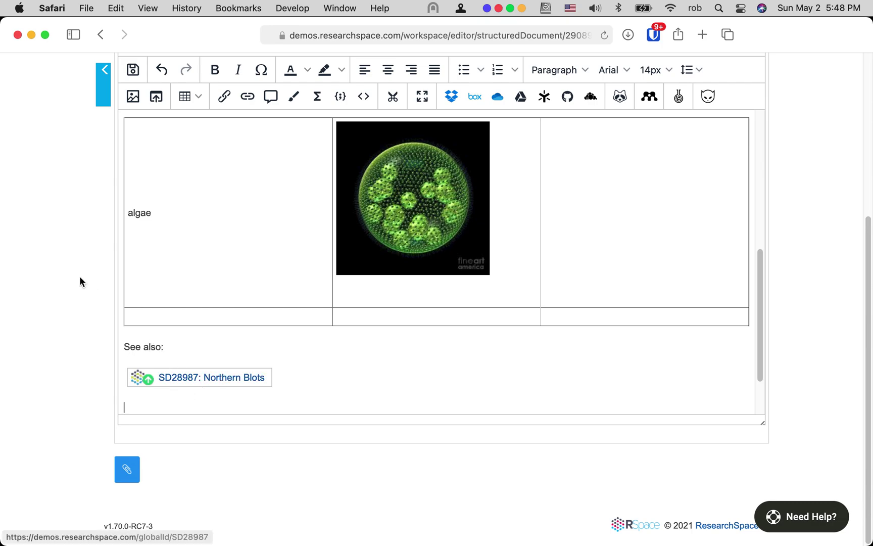
Step: Add links to the Northern Blots document and the "data I have shared" folder from the file tree below the existing link, and collapse the tree
click(103, 91)
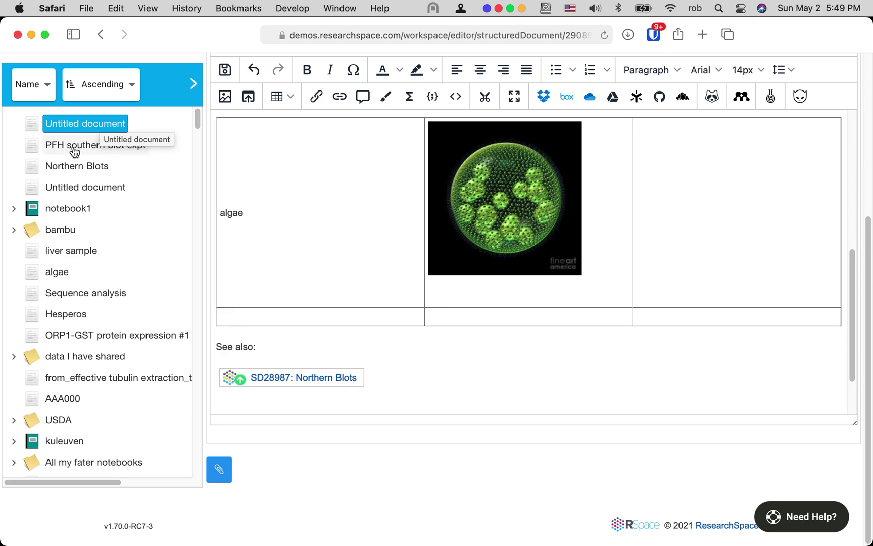
drag(61, 169, 238, 396)
scroll(364, 354, down, 3)
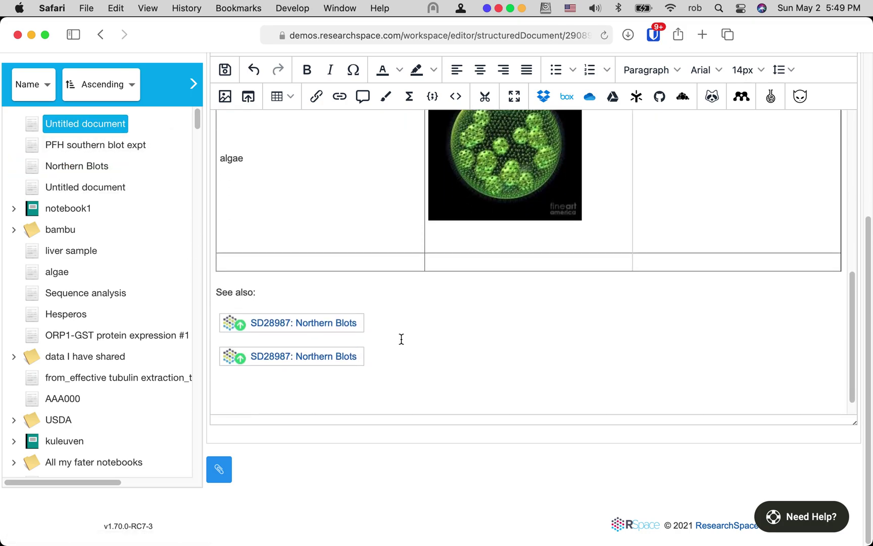
drag(55, 357, 254, 365)
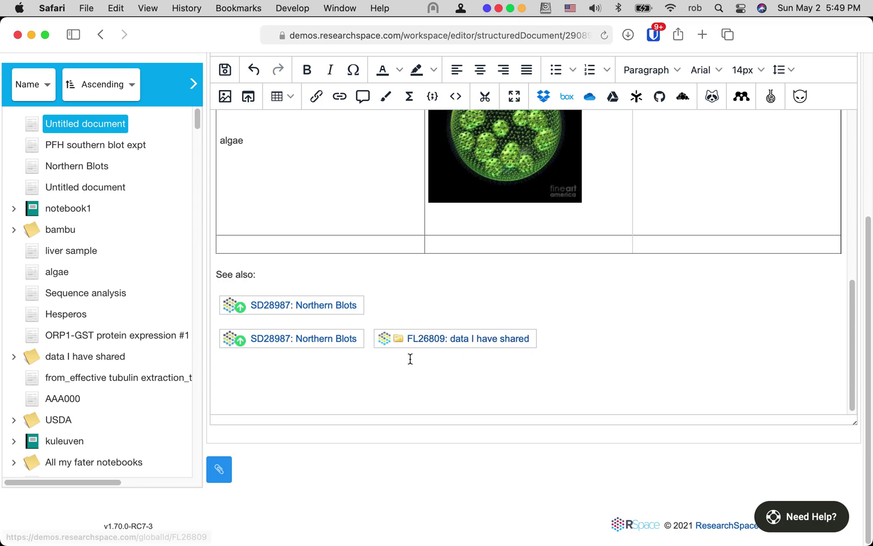
click(194, 84)
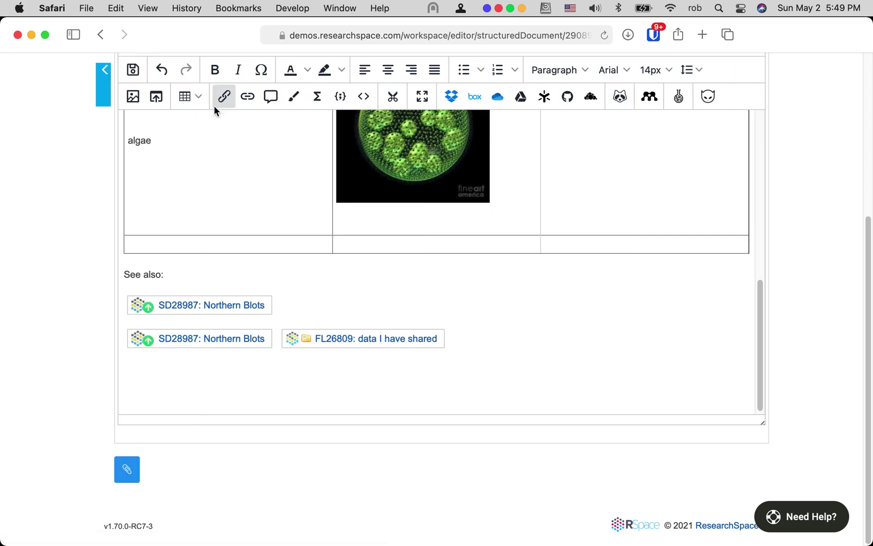
Step: Add the comment "is this OK?" on the line below the internal links
click(271, 96)
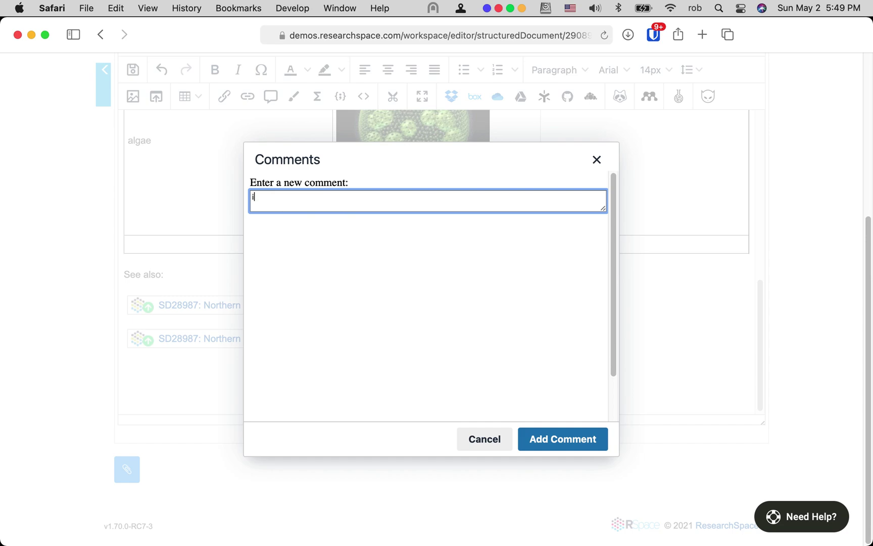
text(is thsi OK?)
click(273, 197)
key(BackSpace)
key(BackSpace)
text(is)
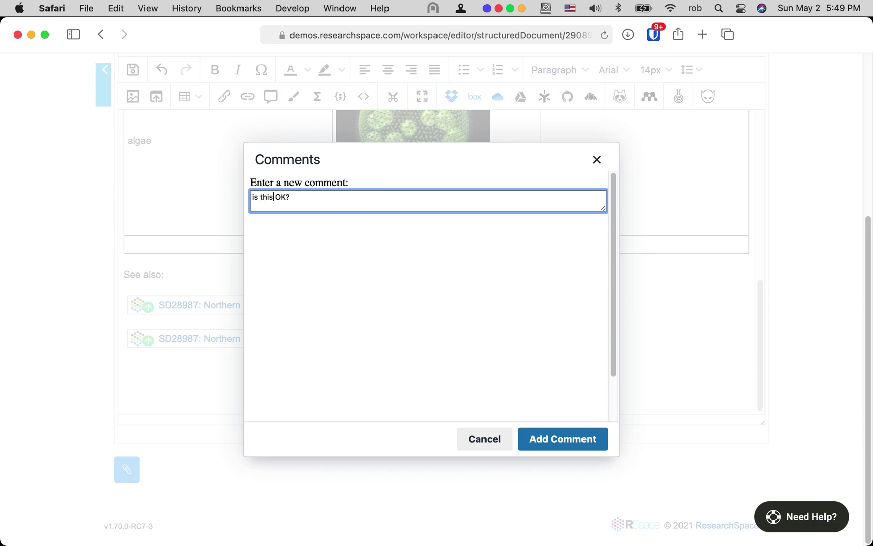
click(553, 447)
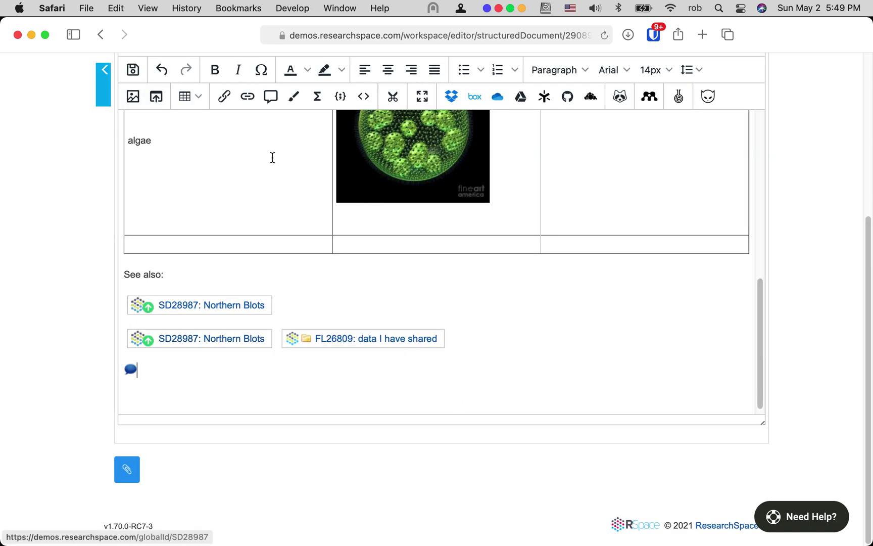
Step: Open a new sketch and draw a freehand insect with an oval body, triangular thorax, round head and four legs using the thin brush
click(287, 101)
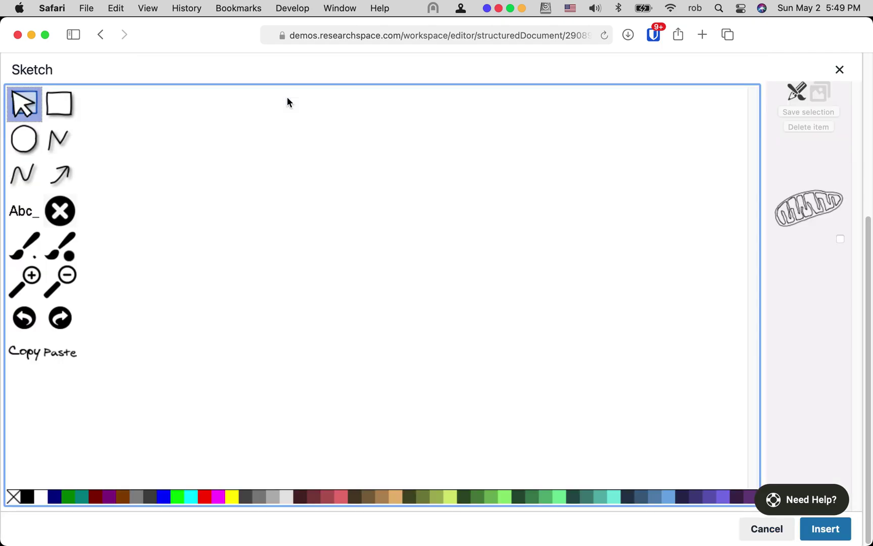
click(38, 248)
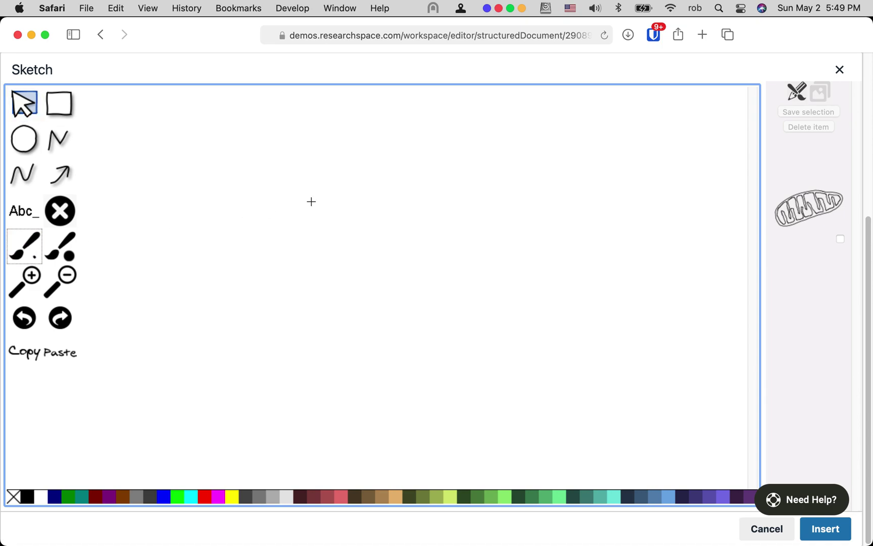
mouse_move(332, 248)
mouse_down()
mouse_move(197, 310)
mouse_move(293, 335)
mouse_move(388, 291)
mouse_move(358, 247)
mouse_move(335, 247)
mouse_up()
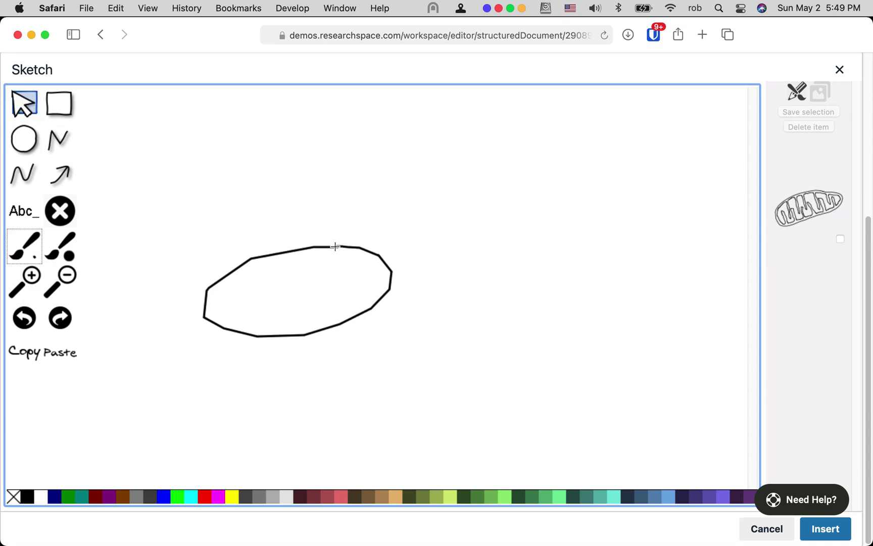
mouse_move(364, 295)
mouse_down()
mouse_move(439, 245)
mouse_move(386, 256)
mouse_move(455, 290)
mouse_move(441, 251)
mouse_up()
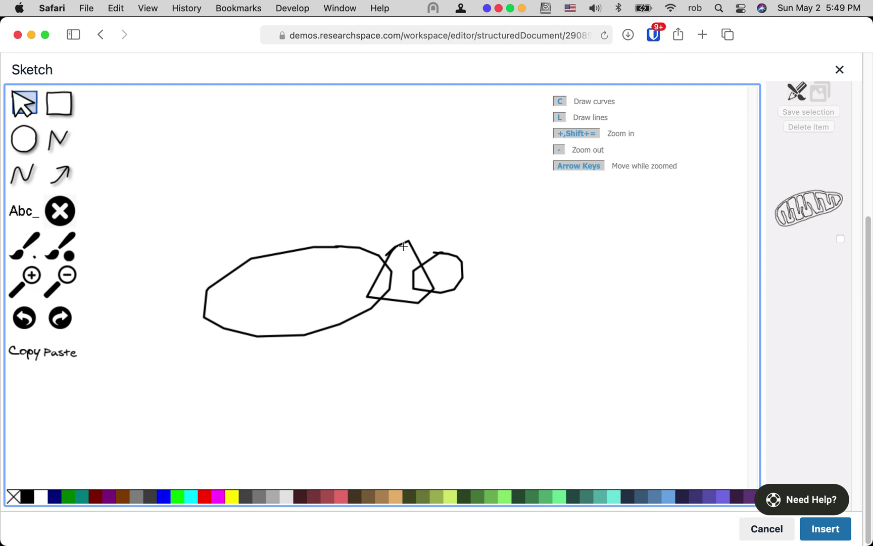
drag(363, 197, 401, 249)
drag(420, 199, 404, 249)
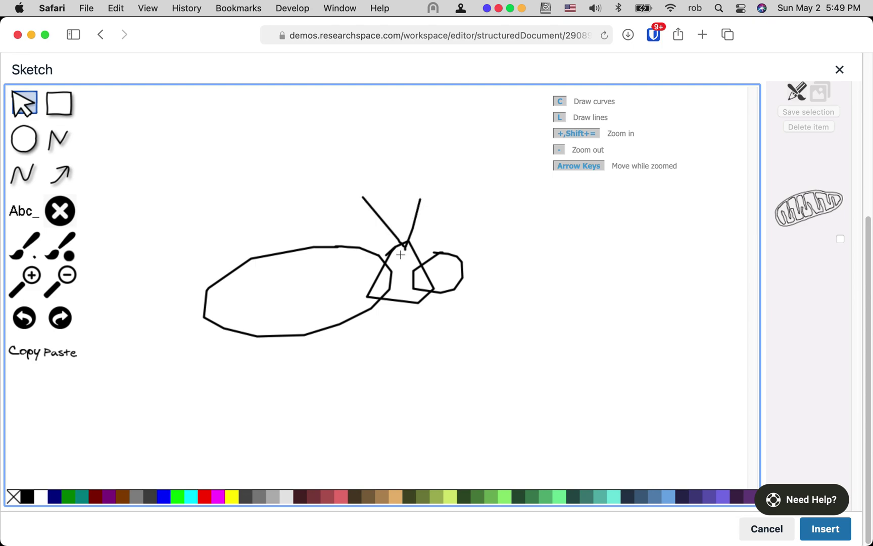
drag(391, 303, 377, 341)
drag(414, 305, 453, 365)
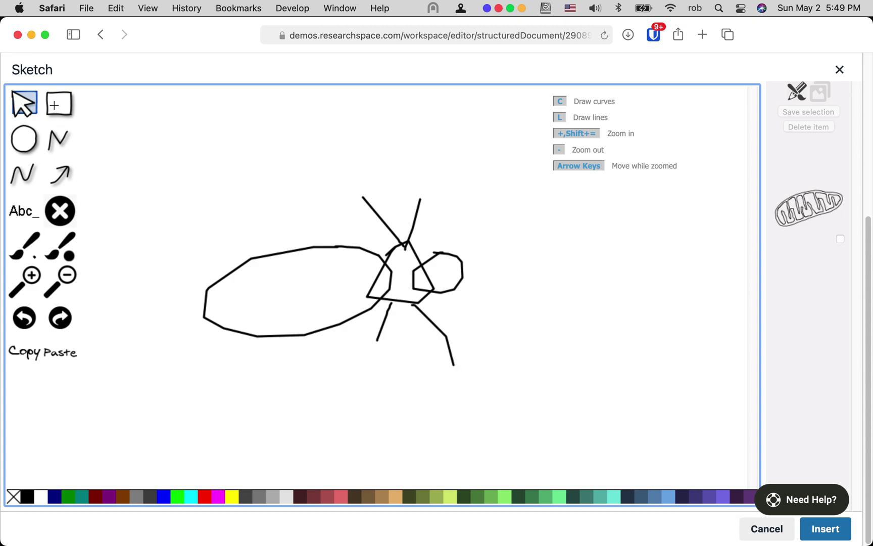
Step: Select the whole insect drawing and delete it from the sketch canvas
mouse_move(162, 169)
mouse_down()
mouse_move(317, 335)
mouse_move(510, 430)
mouse_up()
key(Delete)
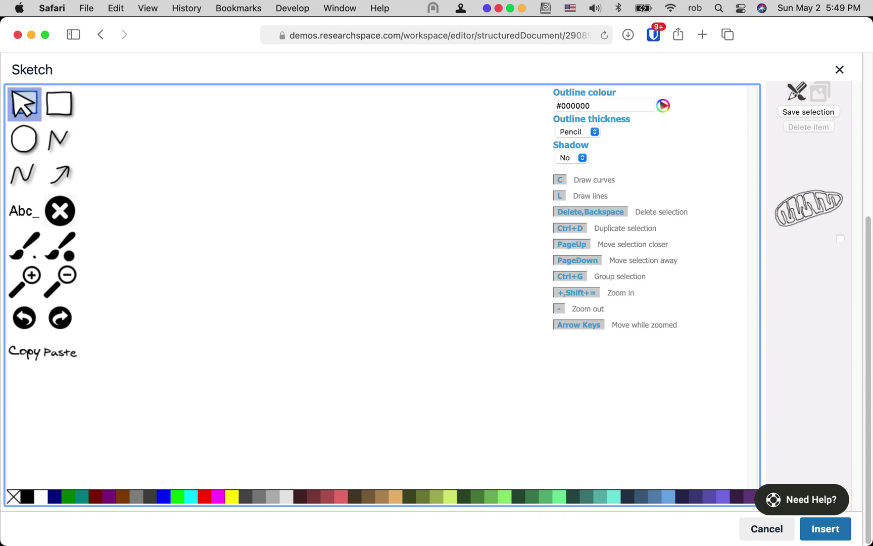
Step: Place the saved mitochondrion sketch on the canvas, move it higher and delete it
click(818, 210)
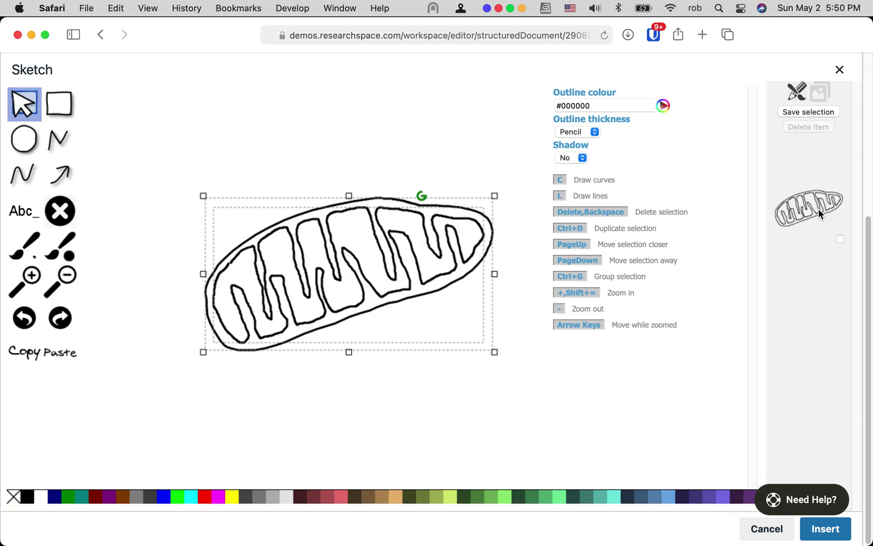
drag(392, 276, 353, 215)
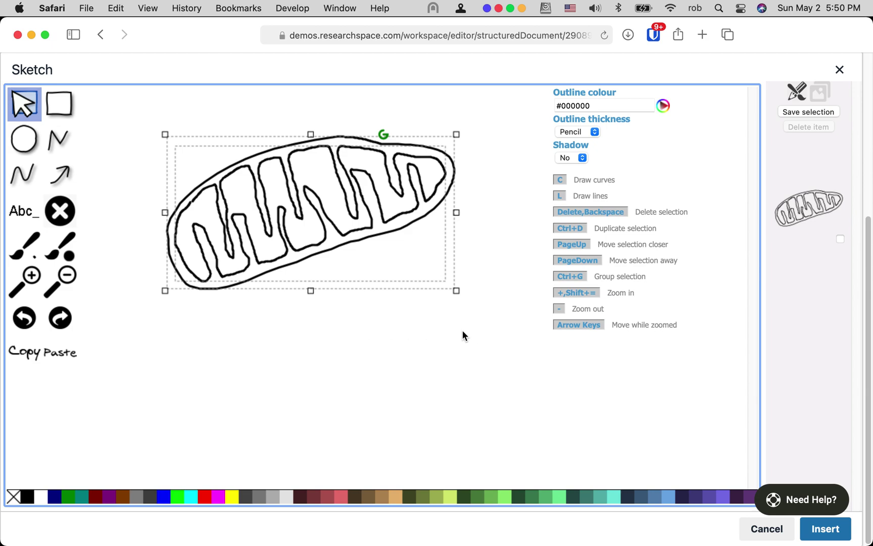
key(BackSpace)
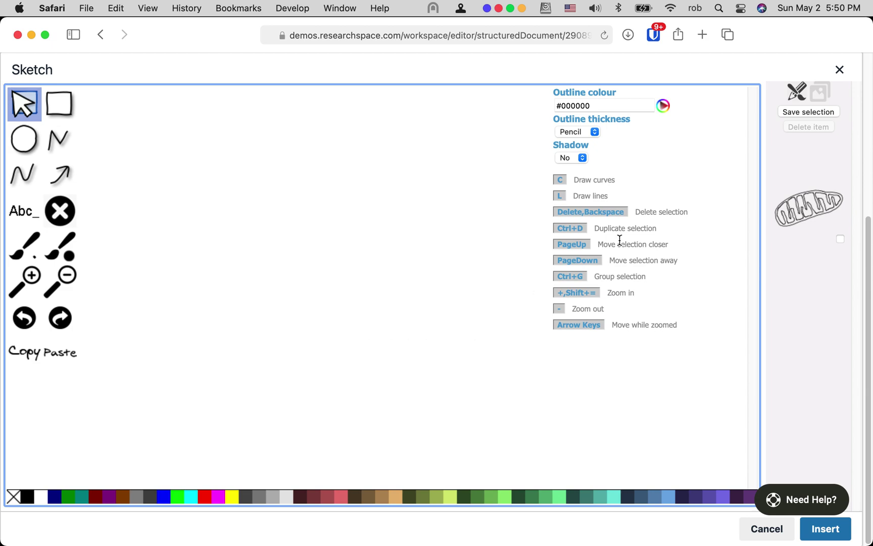
Step: Place the liver tissue image from the Gallery images on the sketch canvas and move it to the canvas's upper part
click(822, 97)
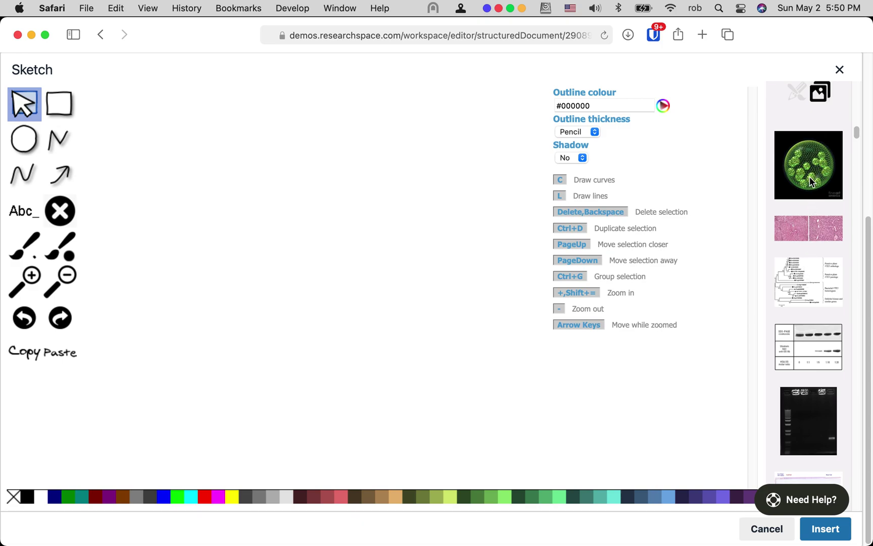
click(805, 222)
mouse_move(372, 274)
mouse_down()
mouse_move(404, 187)
mouse_move(393, 182)
mouse_move(404, 183)
mouse_up()
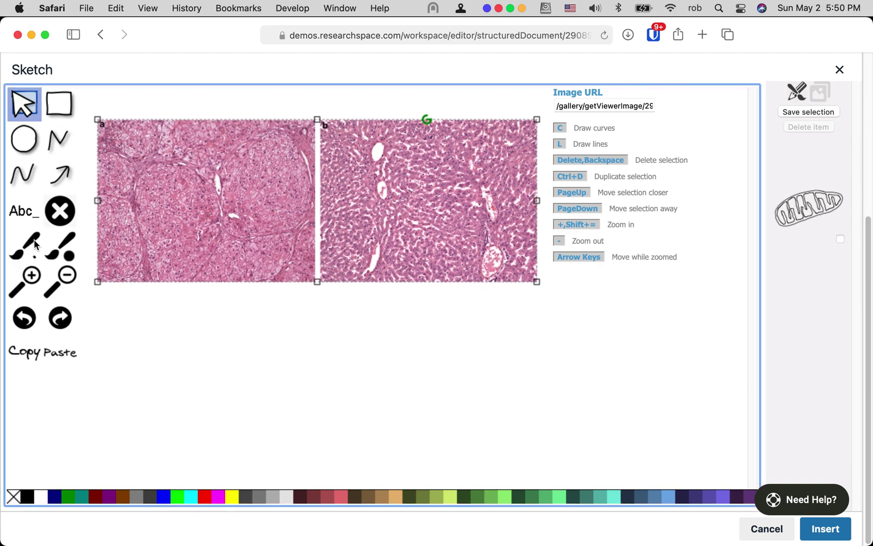
Step: Add the text label "Liver" below the liver tissue image and insert the finished sketch into the document
click(29, 212)
click(204, 319)
text(Liver)
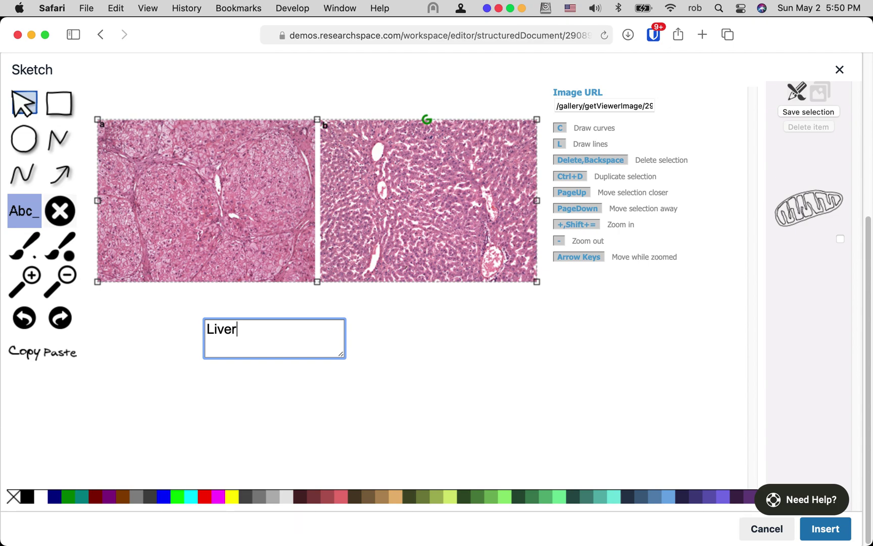
key(Return)
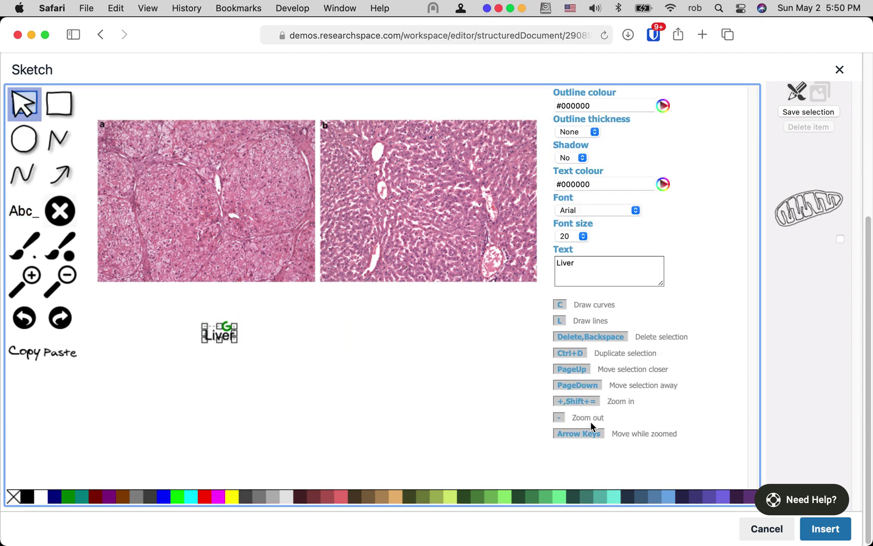
click(834, 528)
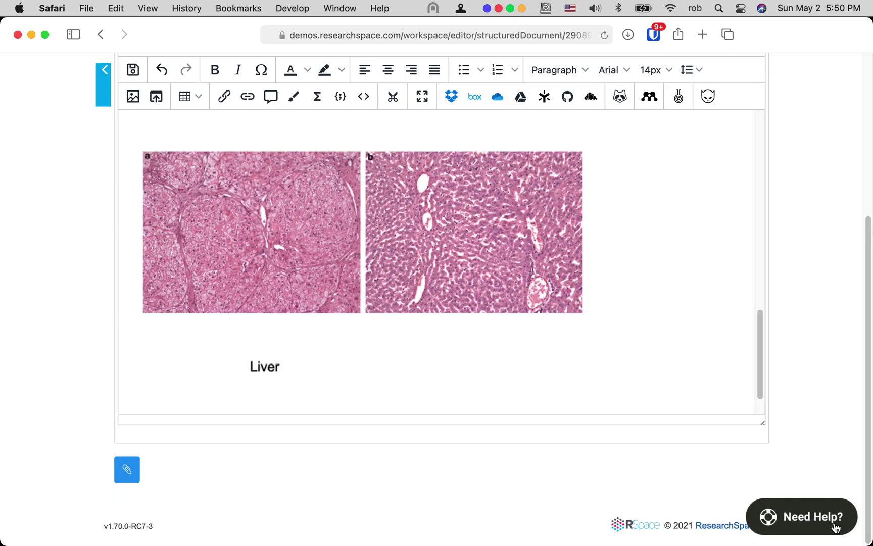
Step: View the LaTeX Equation Editor and close it without inserting an equation
scroll(765, 471, up, 3)
scroll(709, 433, up, 10)
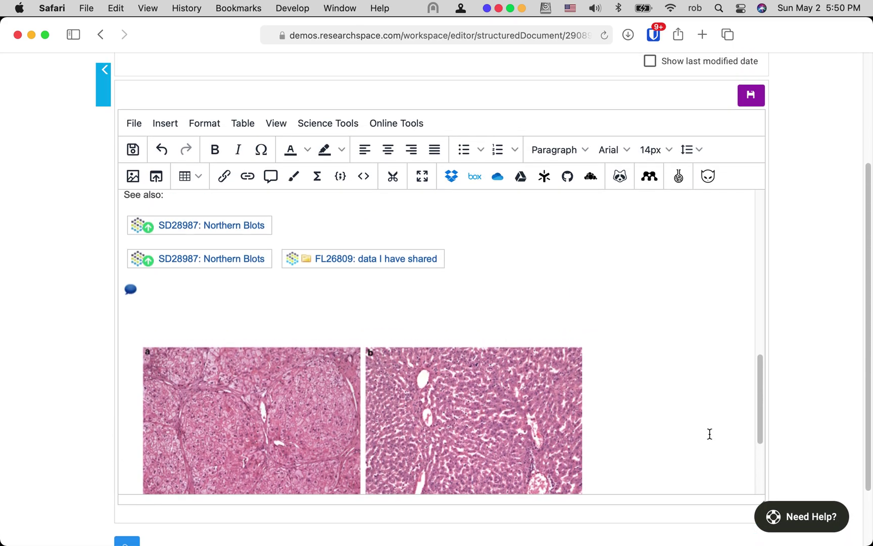
scroll(709, 433, up, 2)
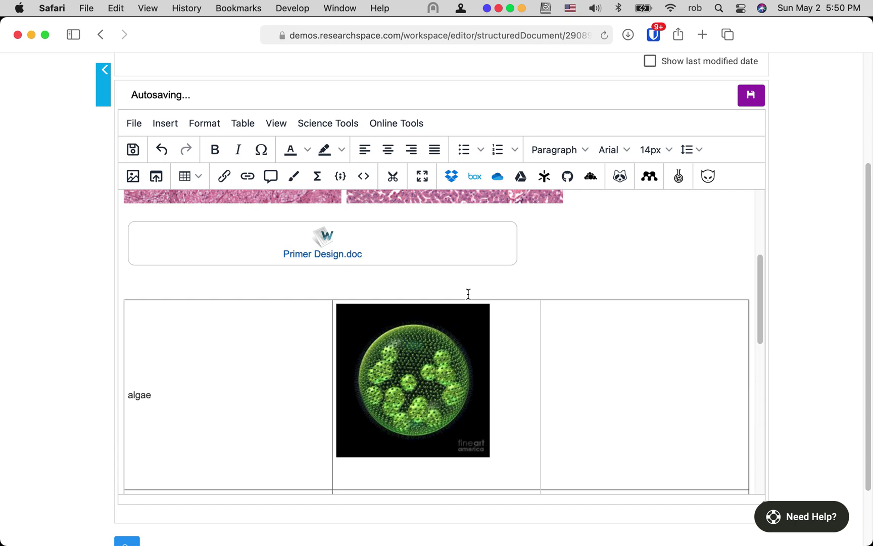
click(315, 181)
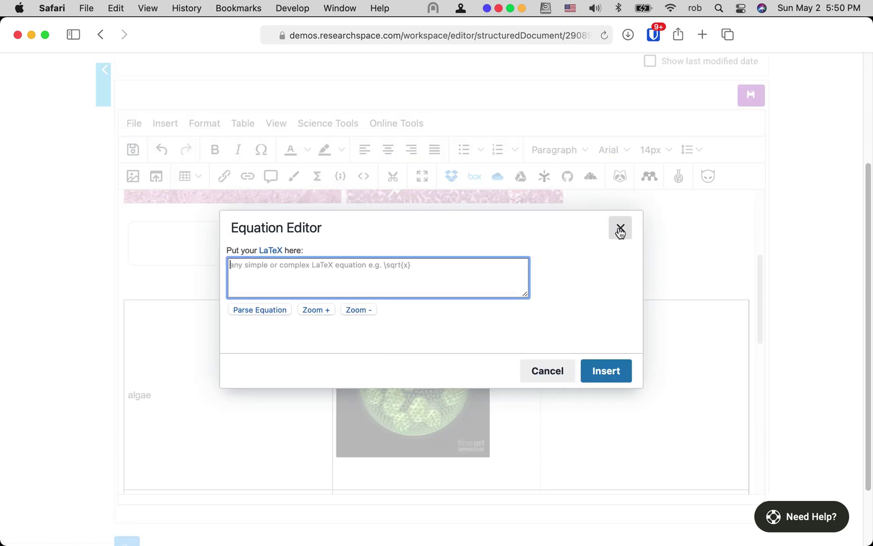
click(620, 229)
Step: Review the languages offered for code samples and the document's source code, closing both without changes
click(340, 176)
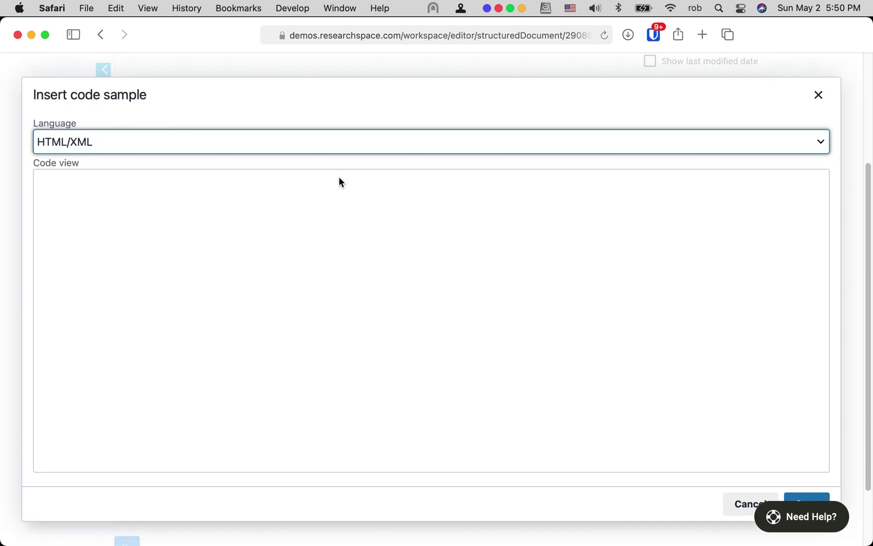
click(417, 142)
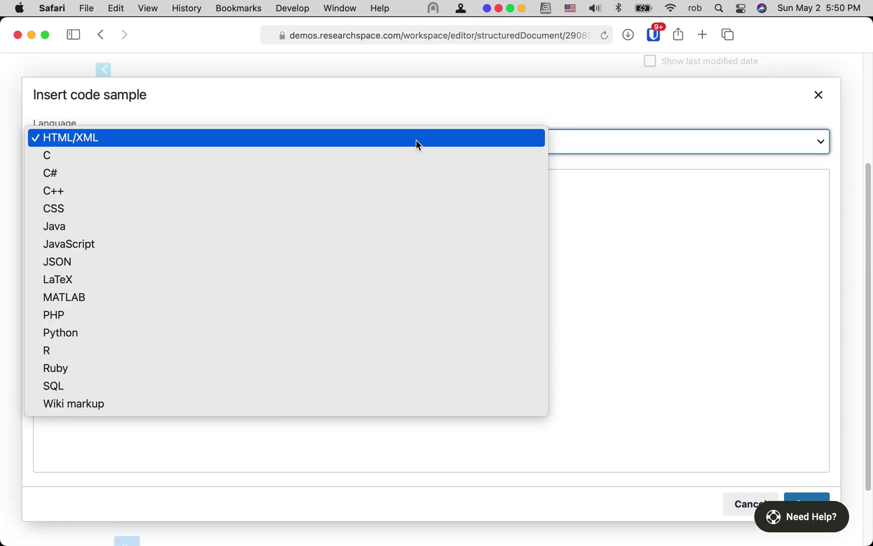
click(816, 95)
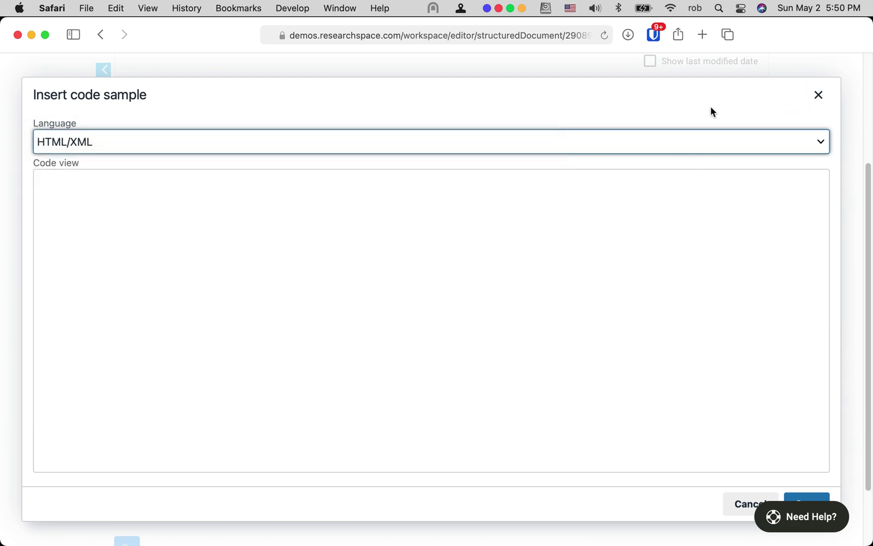
click(817, 93)
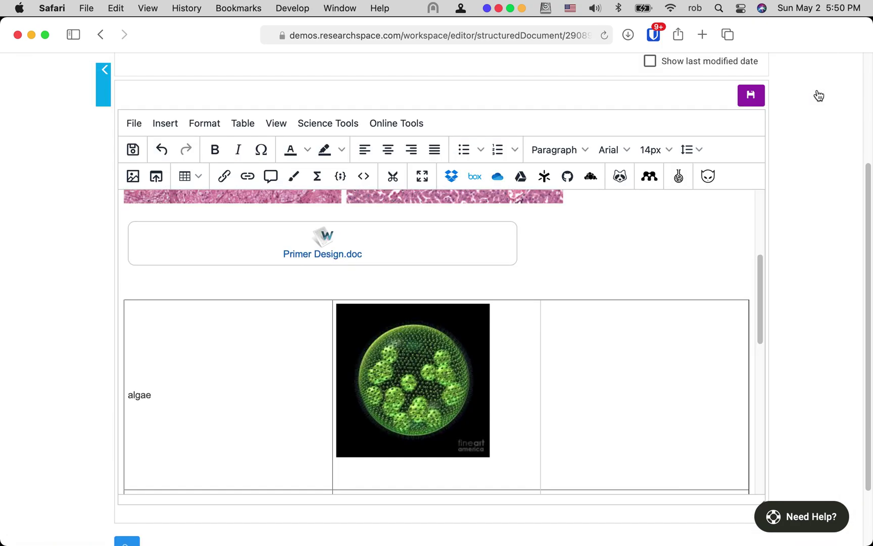
click(364, 176)
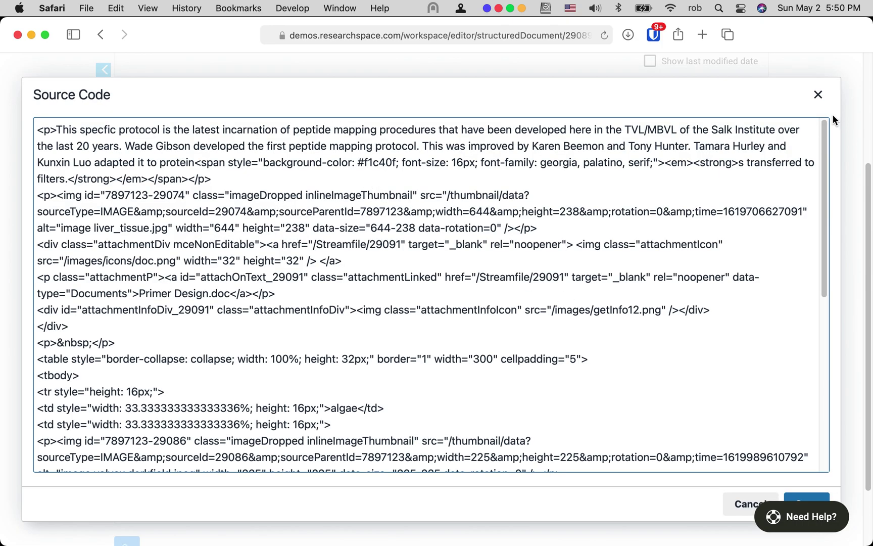
click(818, 95)
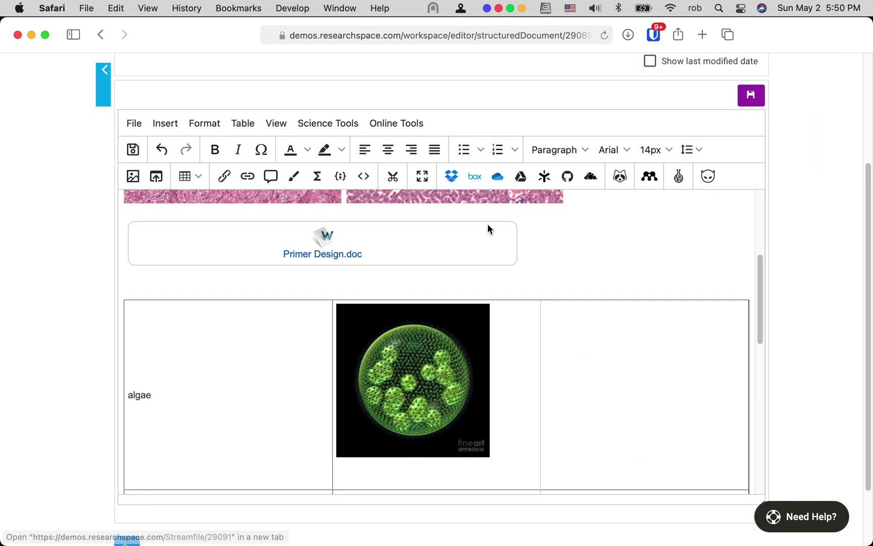
Step: Insert a Dropbox link to RSpace integration grid expanded_API.png below the liver sketch at the document's end
scroll(350, 273, up, 10)
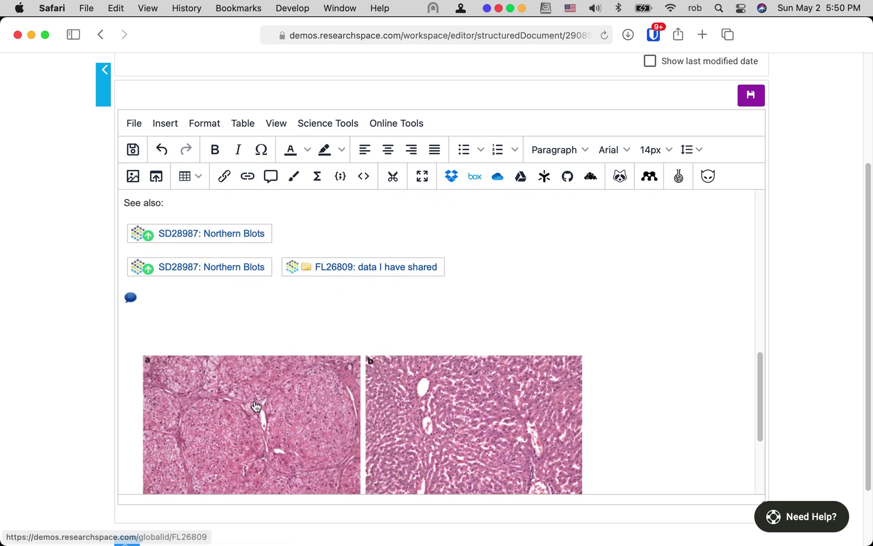
scroll(256, 397, down, 5)
click(148, 384)
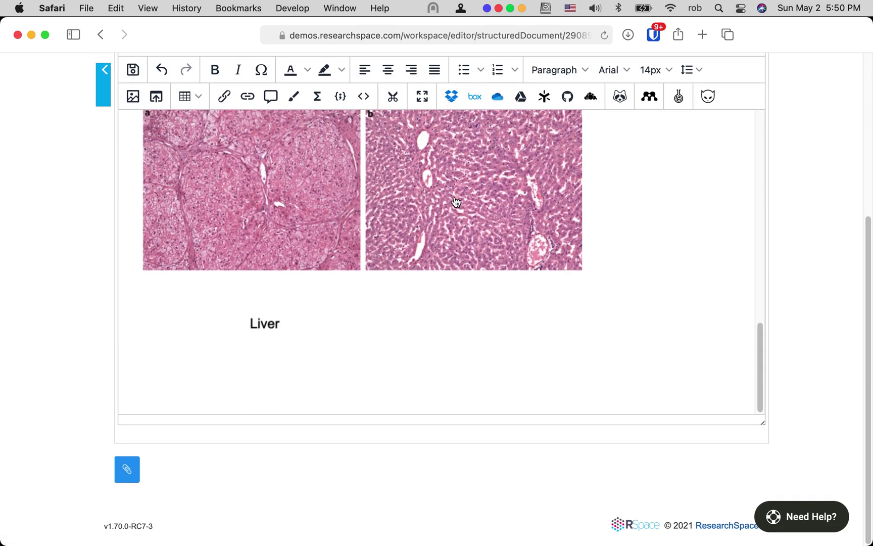
click(452, 96)
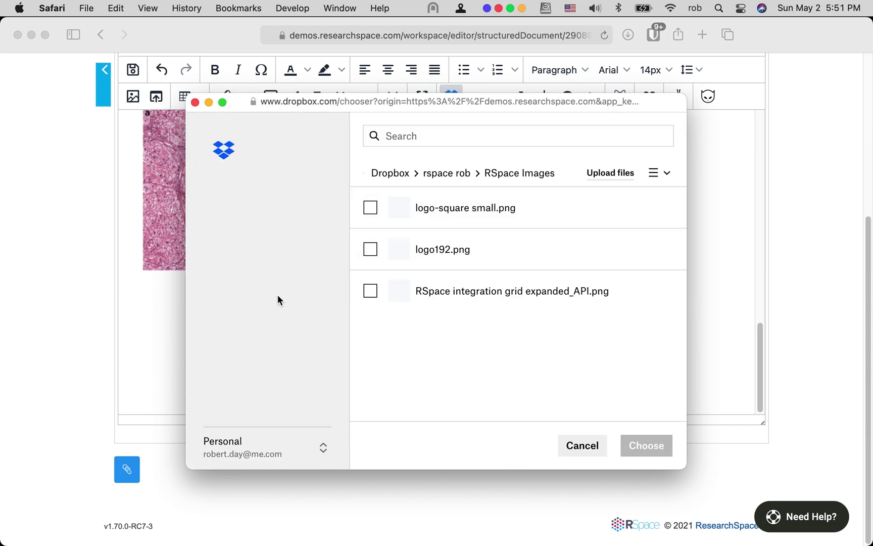
click(371, 293)
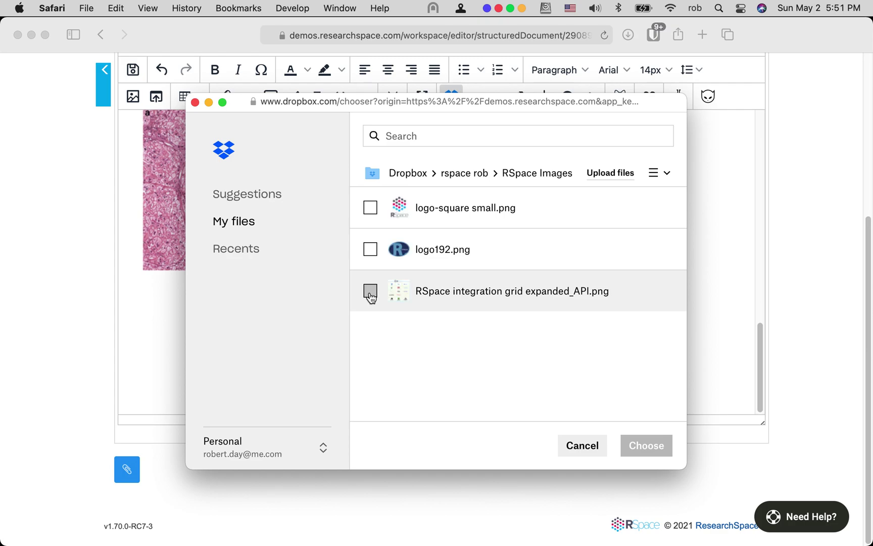
click(646, 452)
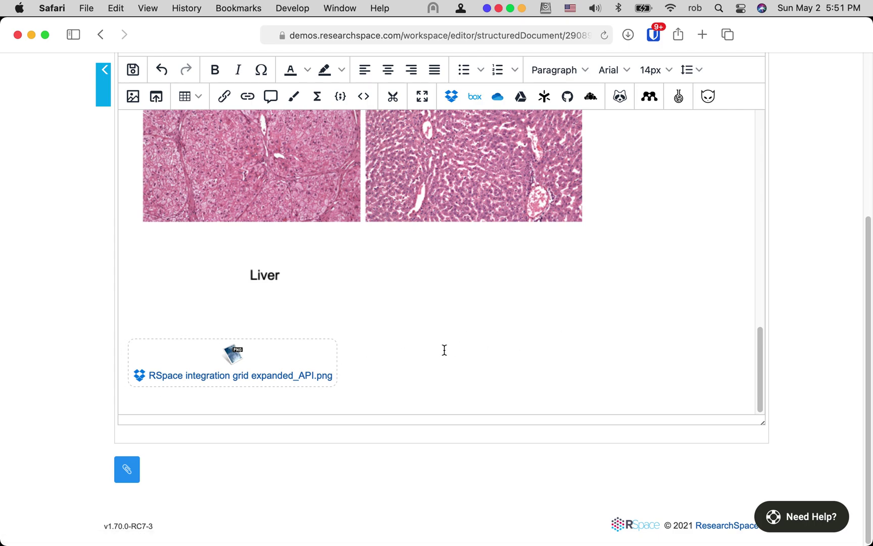
Step: Save the edited text field and return the document to view mode
scroll(444, 303, up, 5)
scroll(746, 138, down, 5)
scroll(752, 140, up, 3)
scroll(799, 153, up, 2)
scroll(798, 148, up, 1)
click(761, 119)
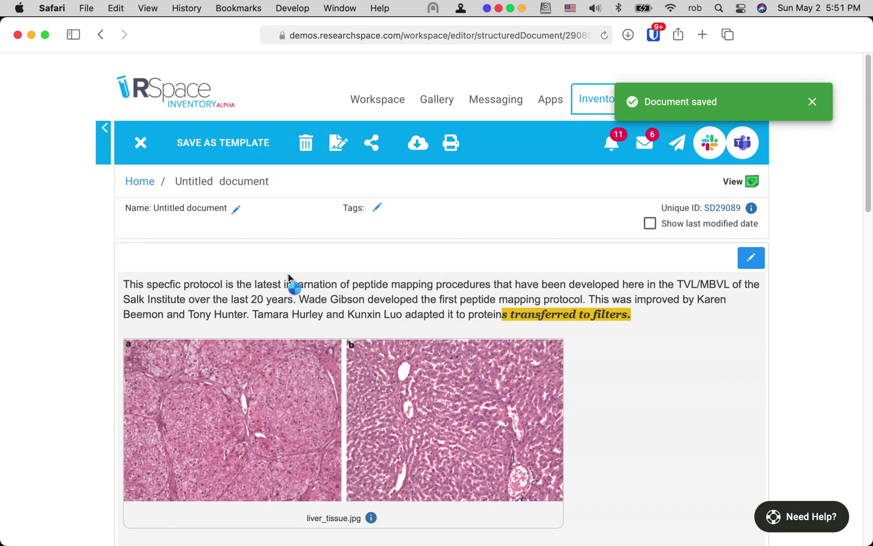
Step: View the linked RSpace integration grid expanded_API.png in Dropbox and return to the document
scroll(288, 278, down, 15)
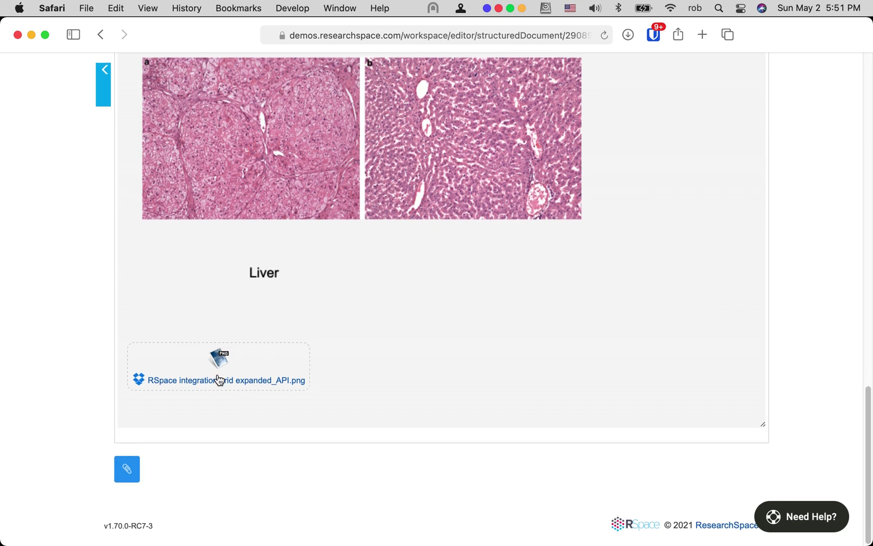
click(216, 380)
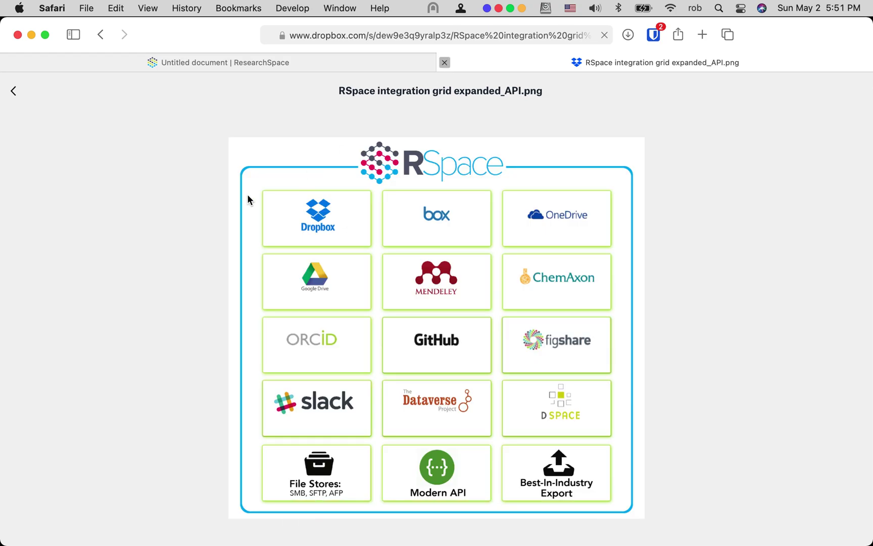
key(super+w)
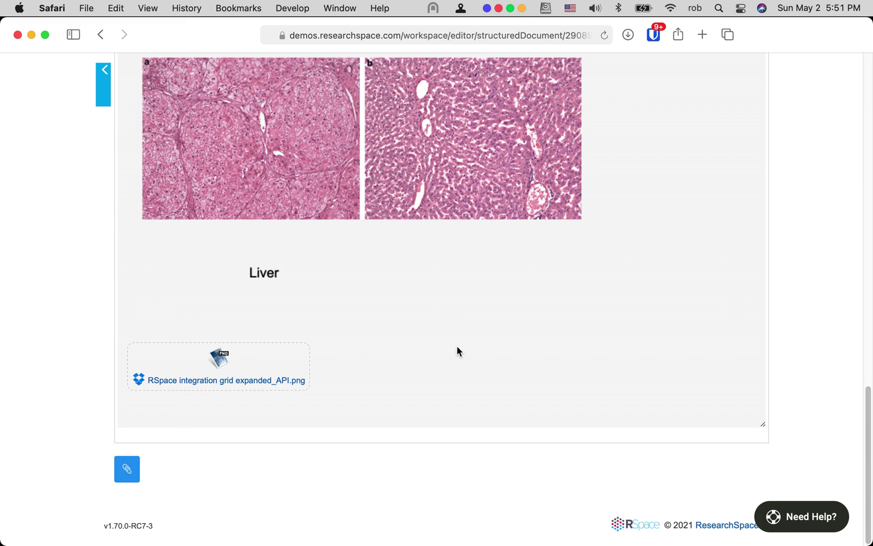
Step: Leave the document for the Workspace listing and open the Inventory
scroll(458, 348, up, 10)
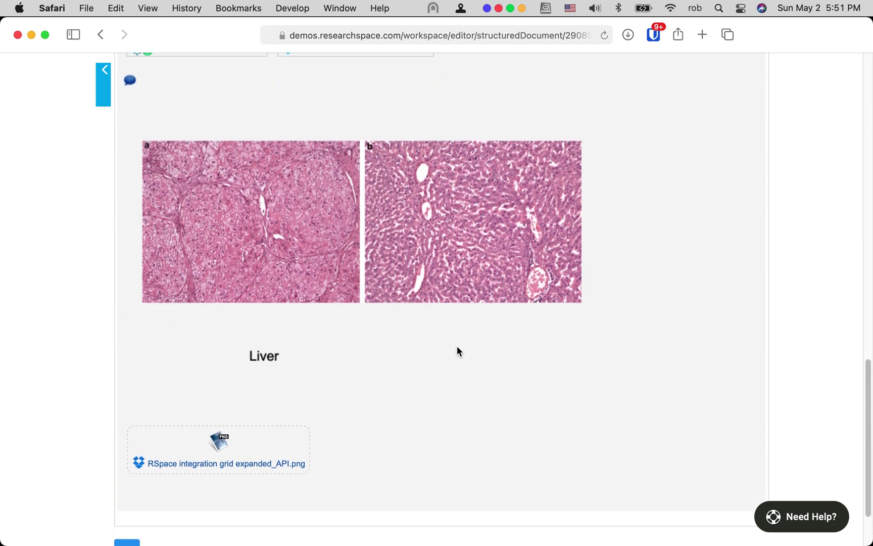
scroll(457, 349, up, 10)
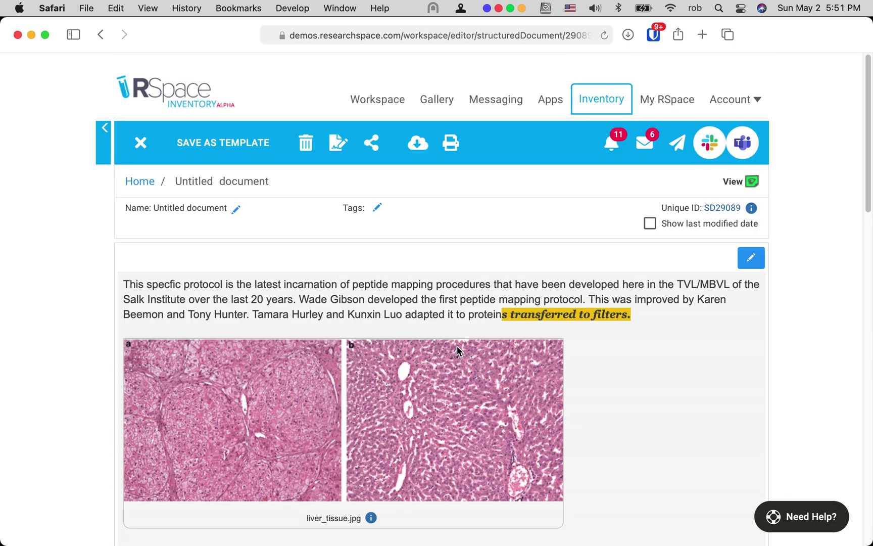
mouse_move(800, 212)
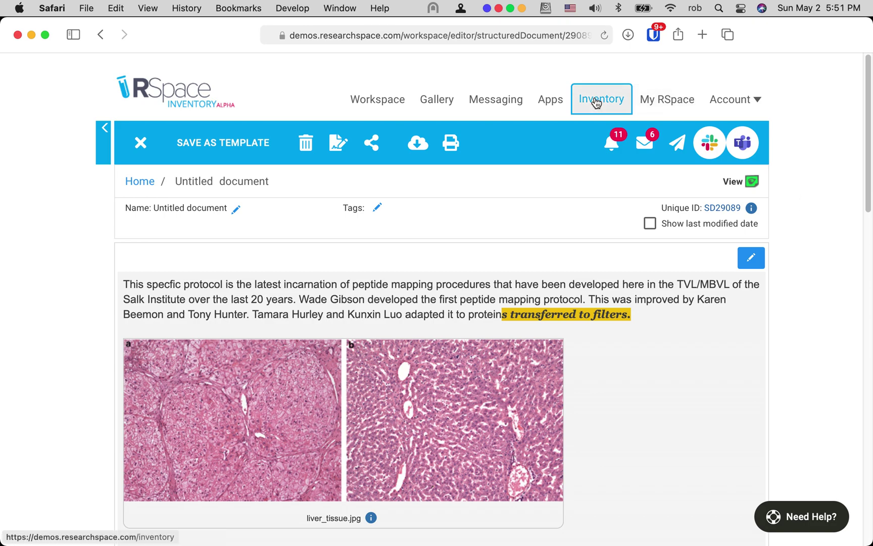
click(360, 99)
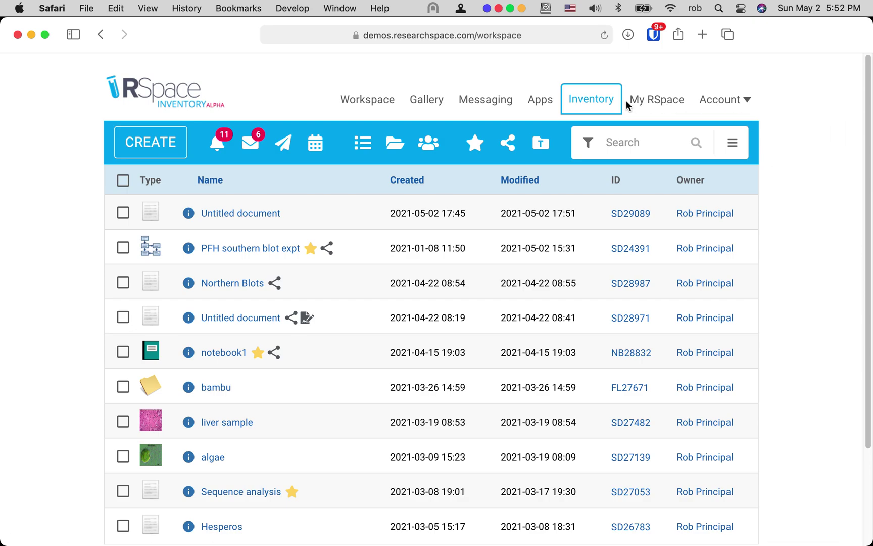
click(596, 98)
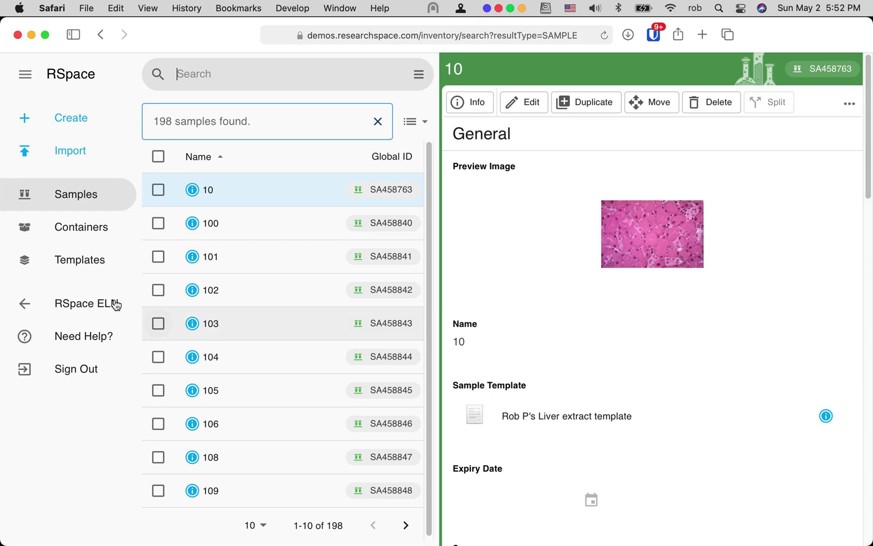
Step: List the Inventory containers, open Freezer room and view the contents of Principal Lab Freezer 1 inside it
click(79, 229)
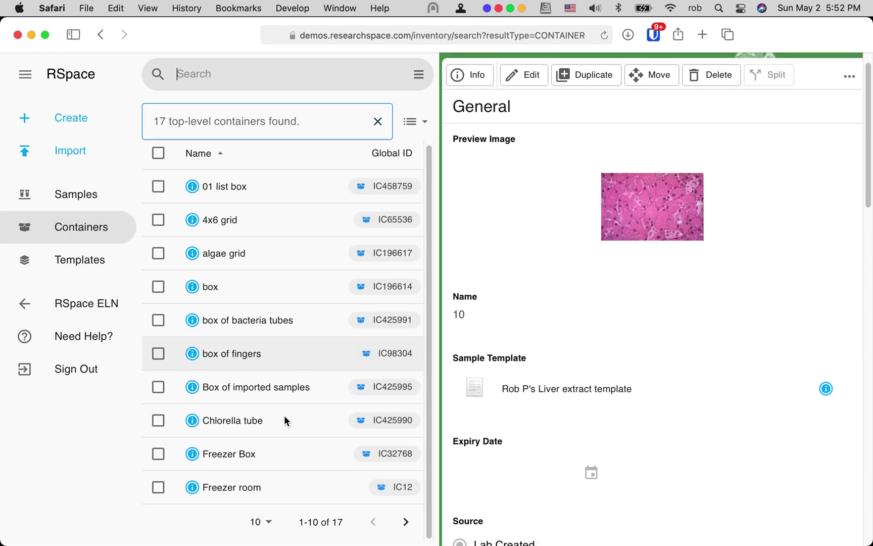
click(244, 486)
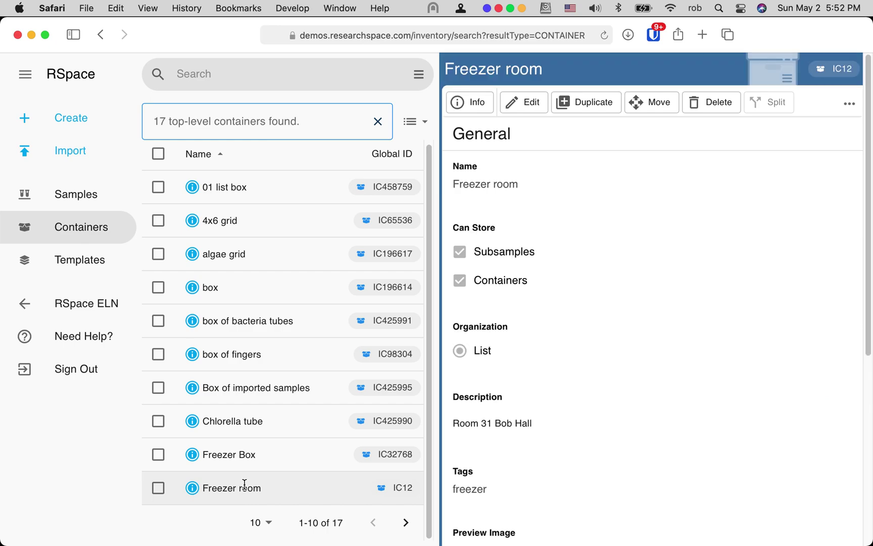
scroll(756, 350, down, 10)
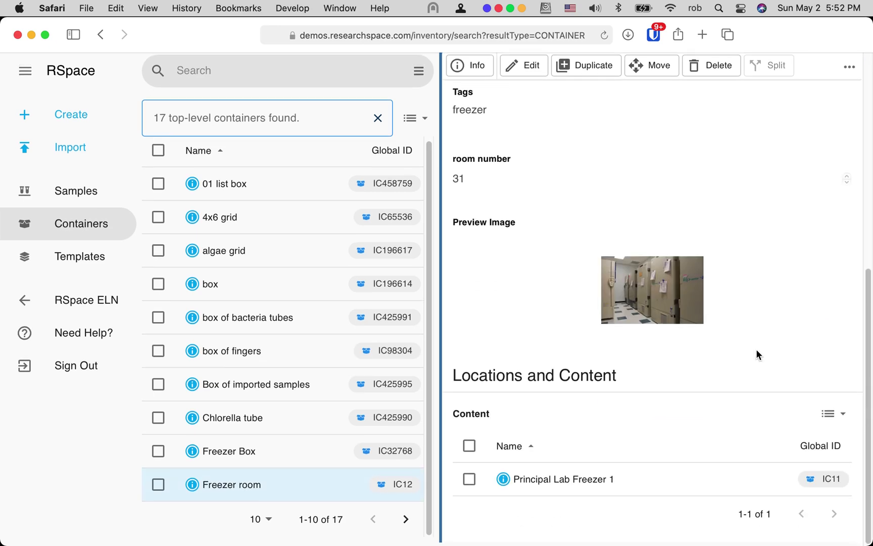
click(562, 485)
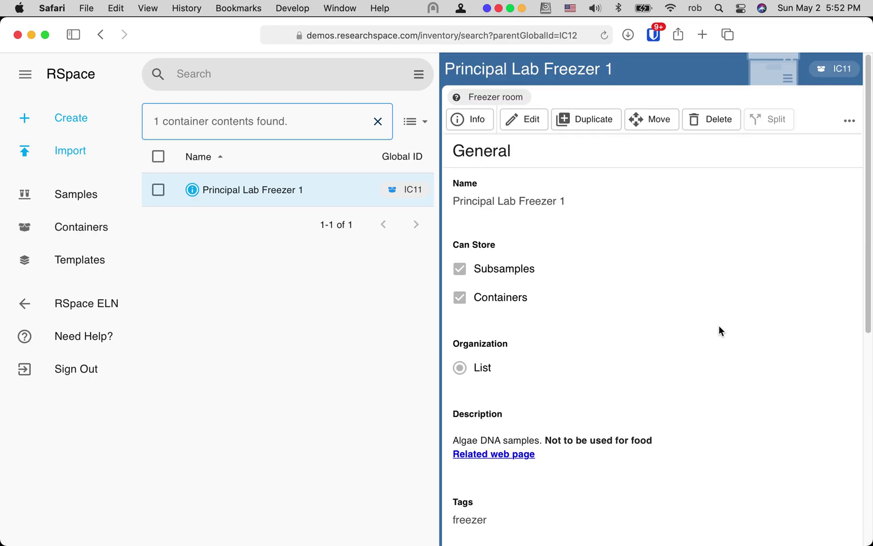
scroll(719, 326, down, 10)
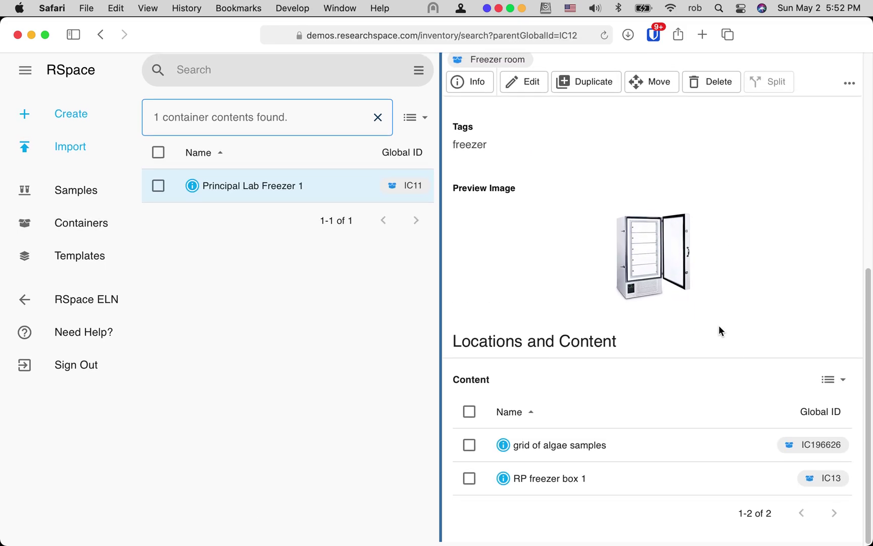
Step: Open the grid of algae samples container and the record of the Antibody2.002 subsample in row C
click(571, 447)
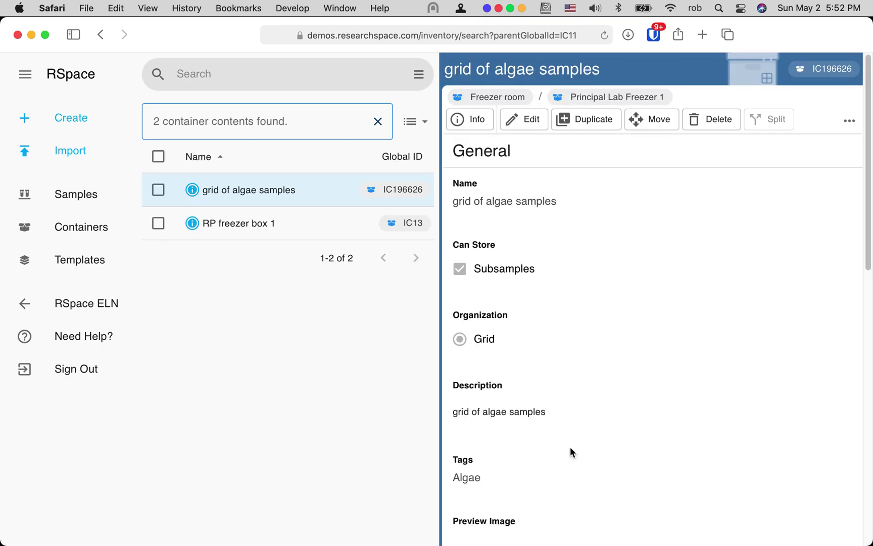
scroll(570, 447, down, 15)
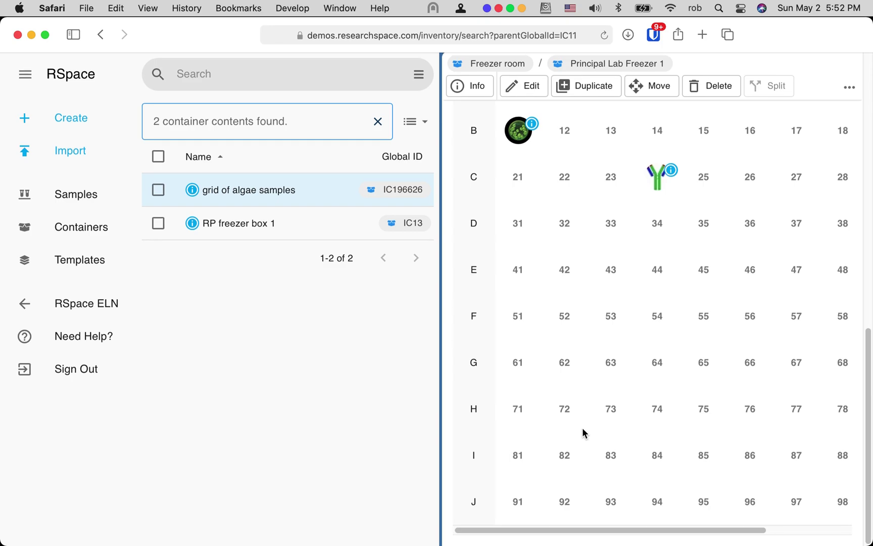
click(670, 171)
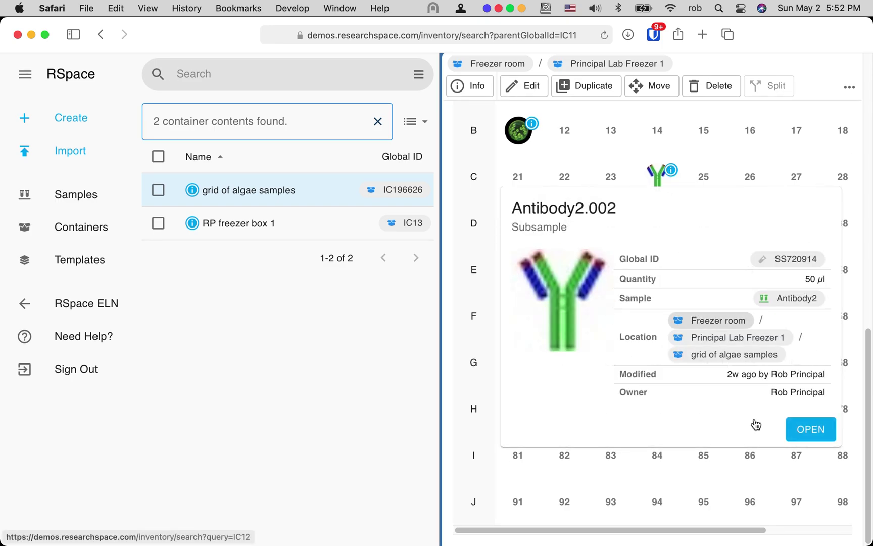
click(810, 429)
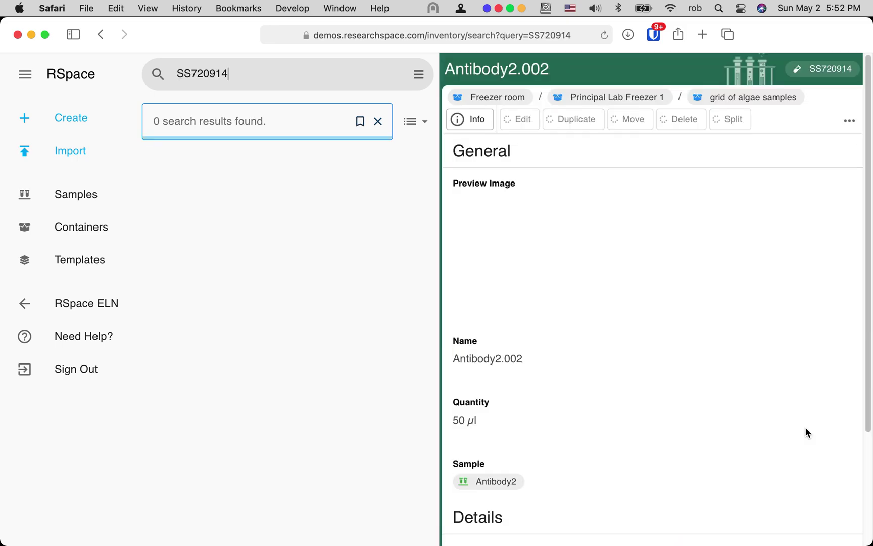
Step: Review the Antibody2.002 record, then open its parent sample Antibody2 and examine the sample's fields down to the subsample list
scroll(671, 374, down, 3)
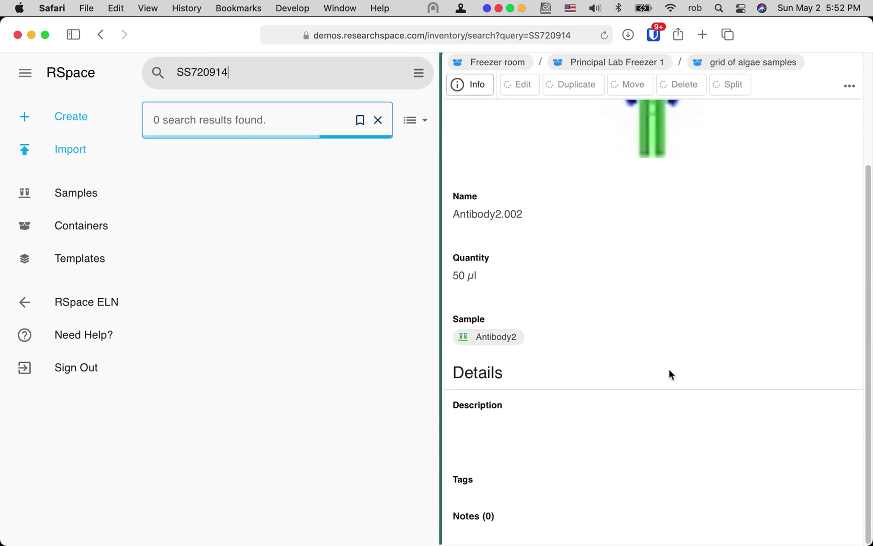
scroll(640, 298, down, 2)
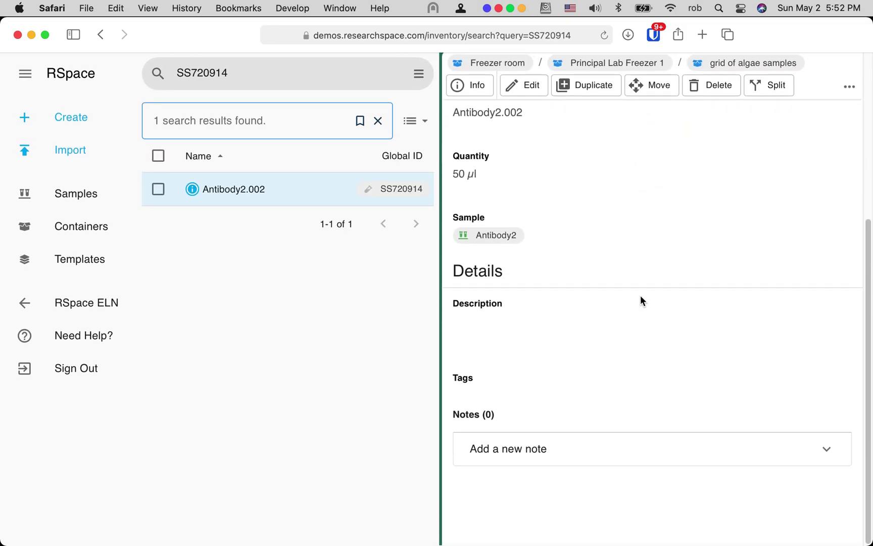
click(498, 258)
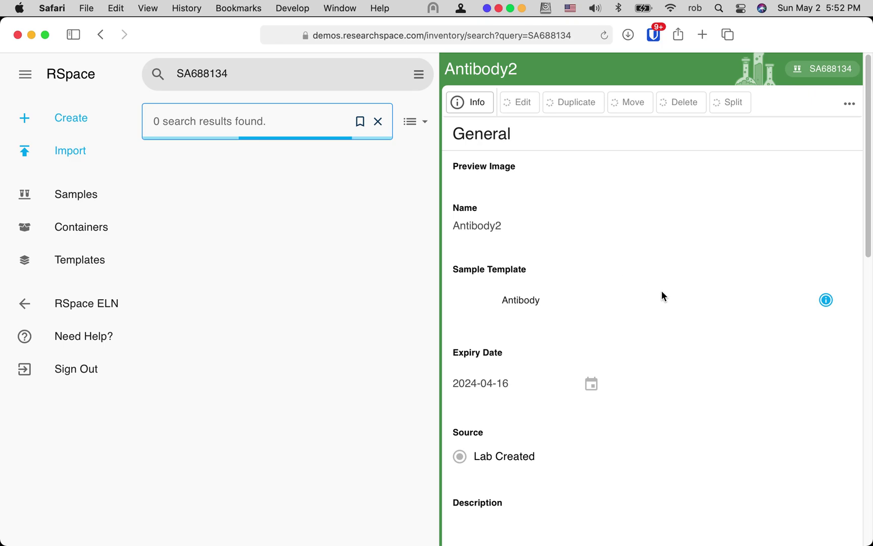
scroll(661, 291, down, 10)
scroll(661, 293, down, 5)
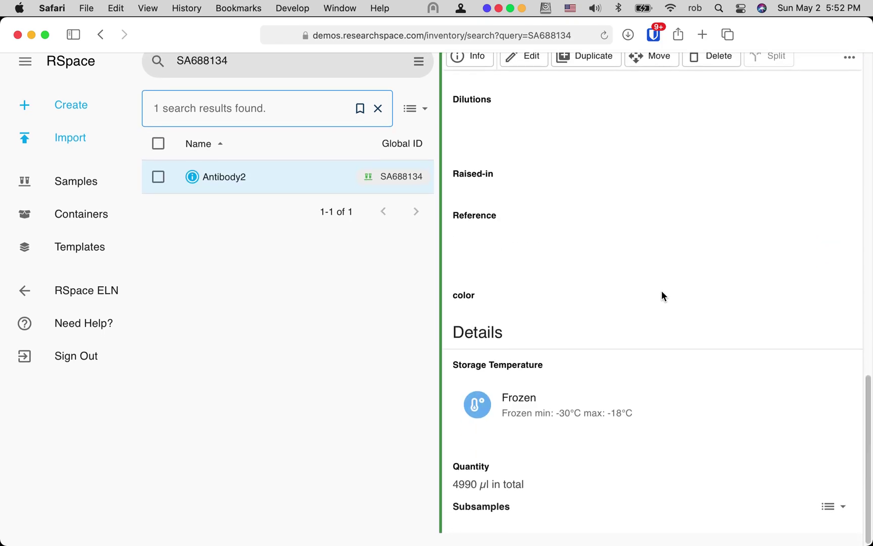
scroll(662, 294, up, 12)
scroll(662, 293, down, 3)
scroll(663, 297, down, 8)
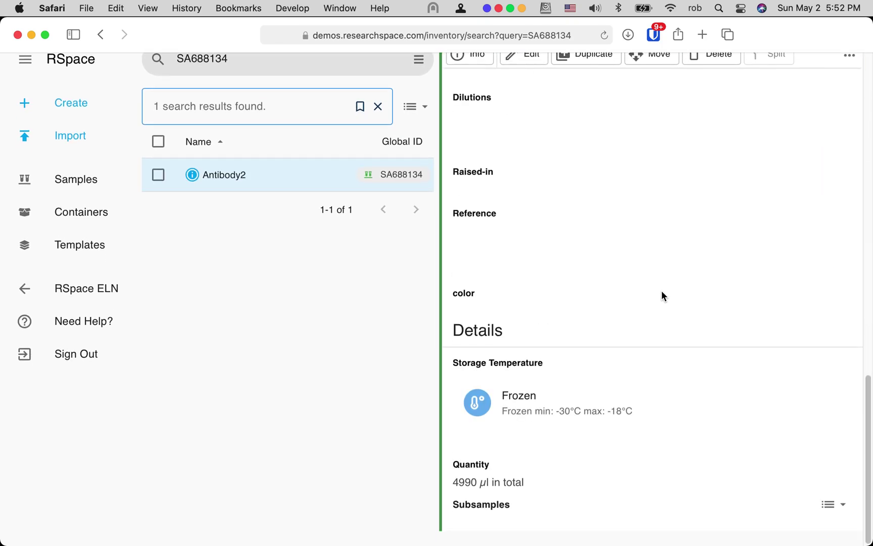
scroll(663, 296, up, 3)
scroll(661, 291, down, 12)
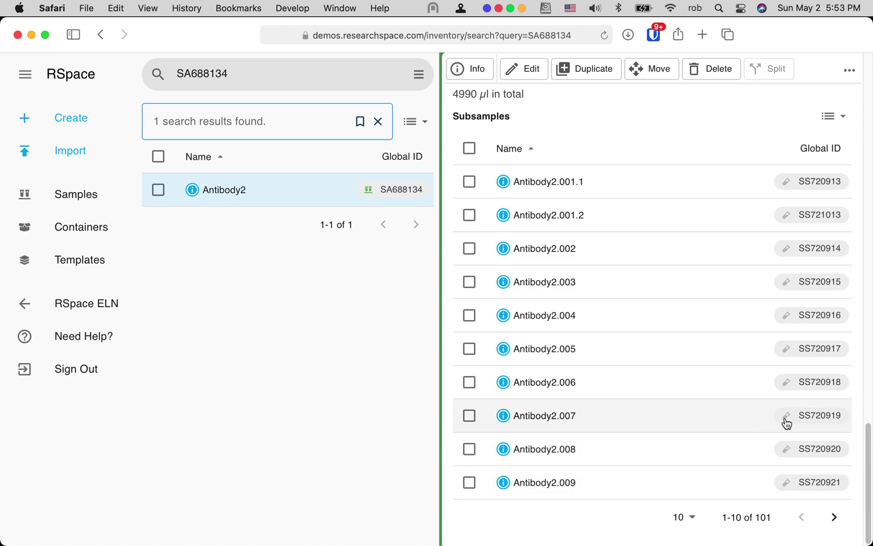
Step: Open the Antibody2.006 subsample from the sample's subsample list and review its general information and details
click(819, 384)
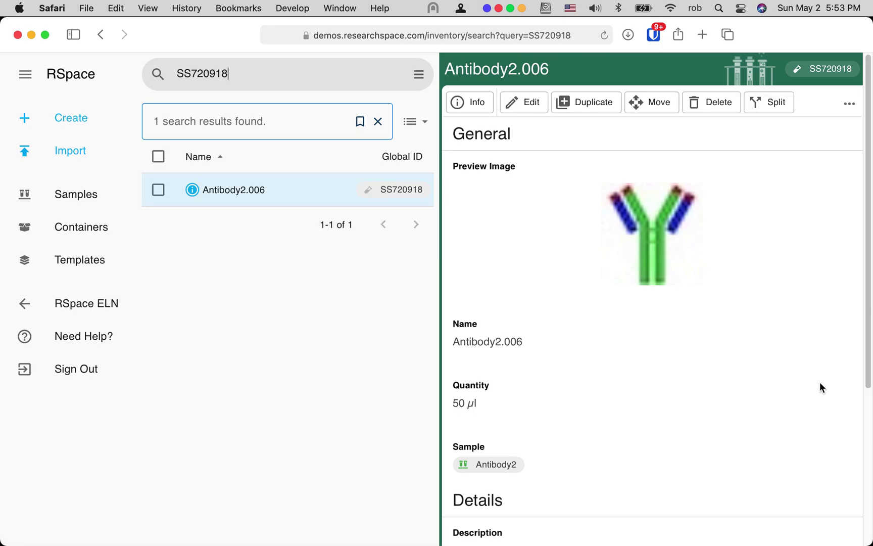
scroll(819, 387, down, 5)
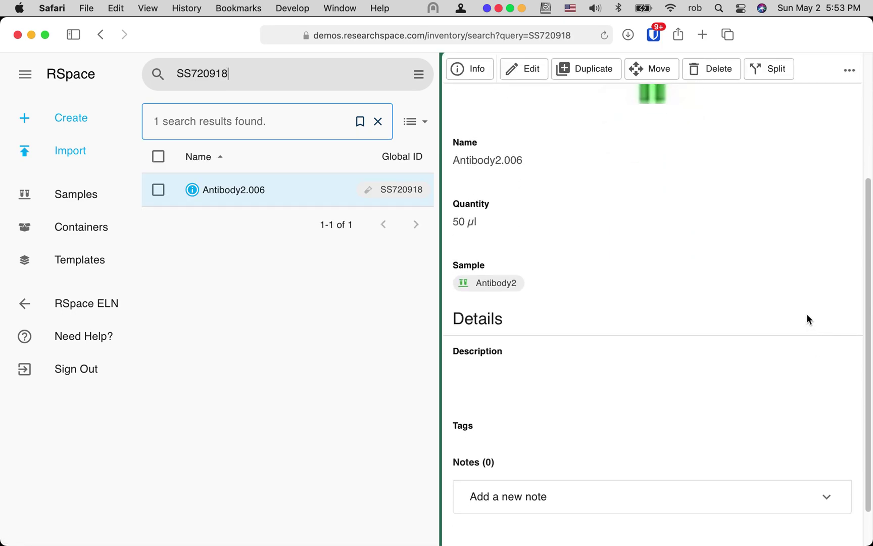
scroll(801, 242, up, 5)
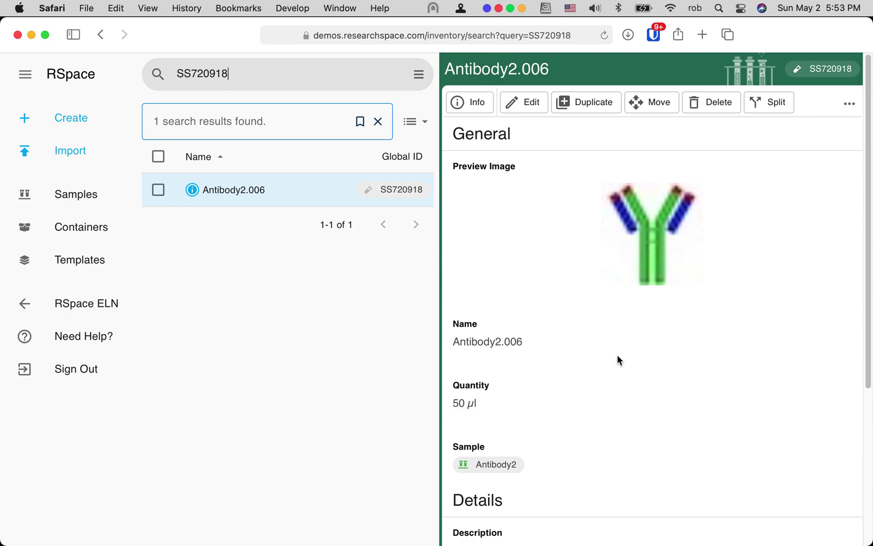
Step: Open the PFH southern blot expt document from the RSpace ELN workspace and review its Safety, Method and Materials sections
click(84, 305)
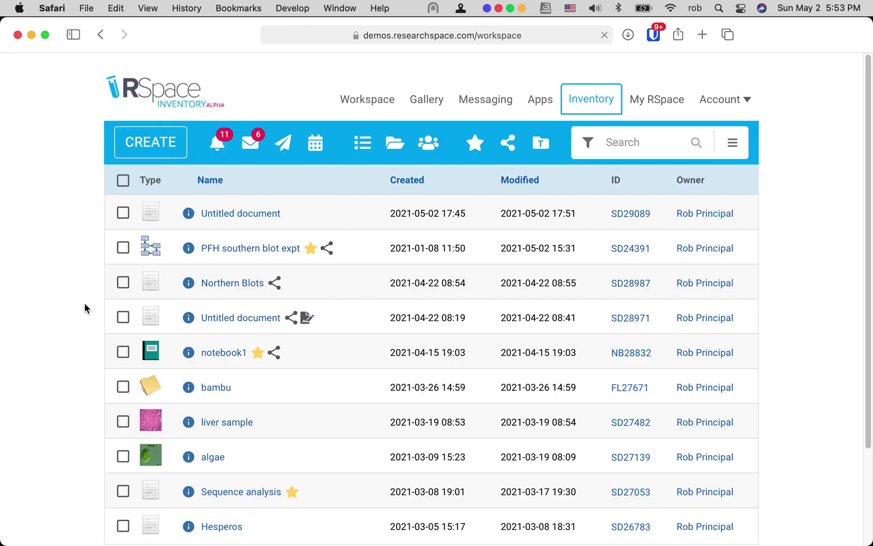
click(222, 248)
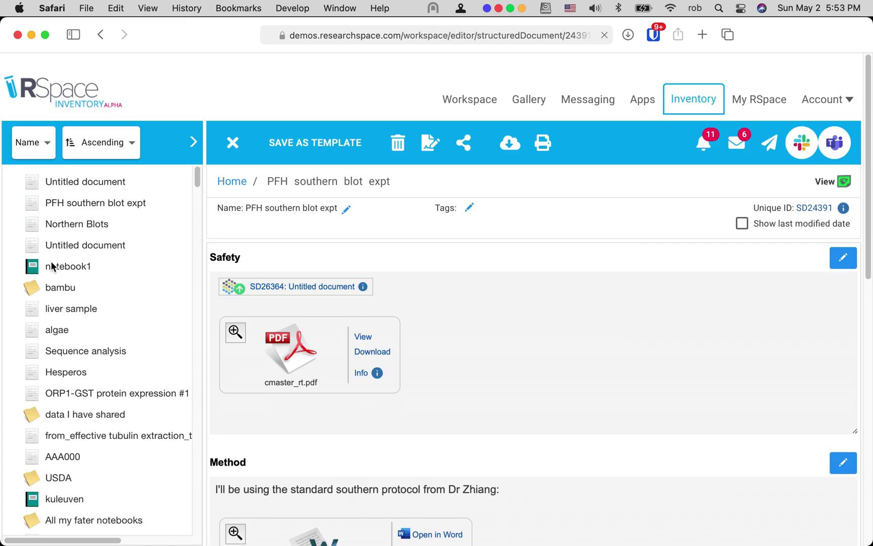
scroll(491, 273, down, 10)
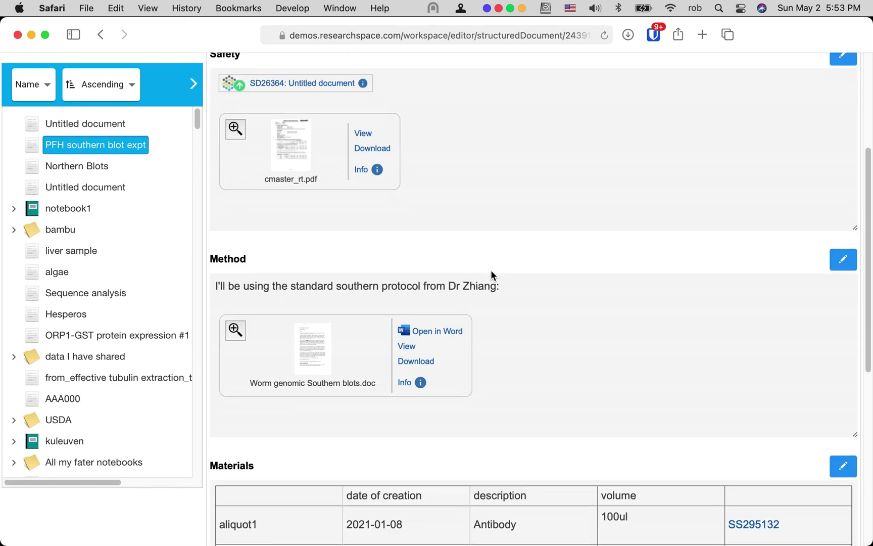
scroll(491, 270, down, 3)
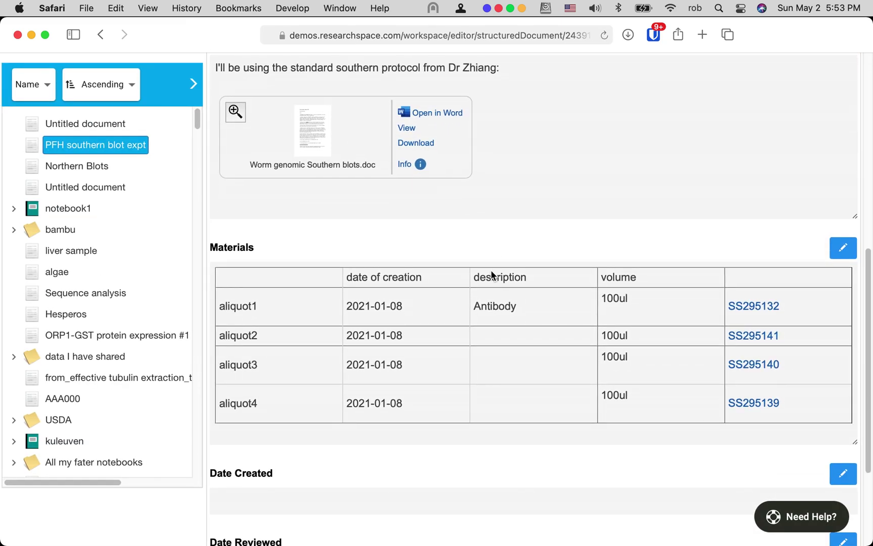
scroll(503, 193, up, 3)
scroll(504, 191, up, 6)
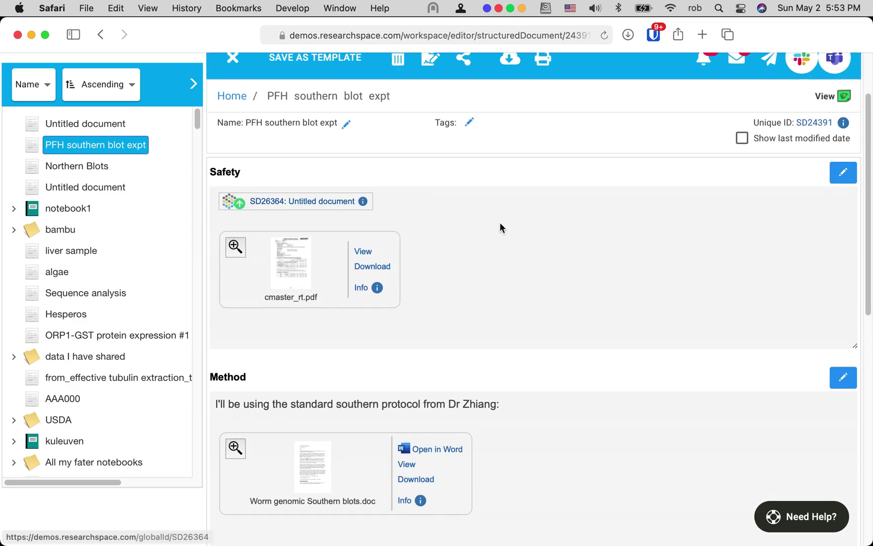
scroll(500, 222, down, 6)
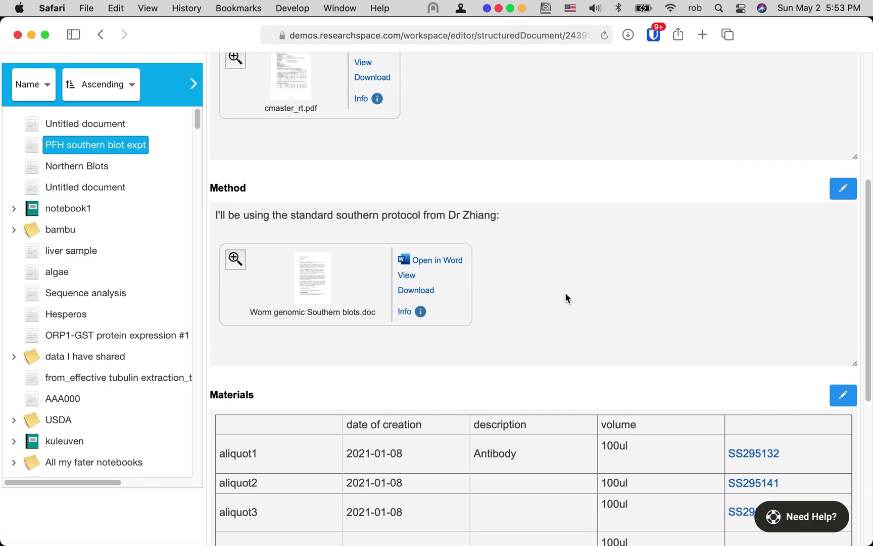
scroll(566, 293, down, 1)
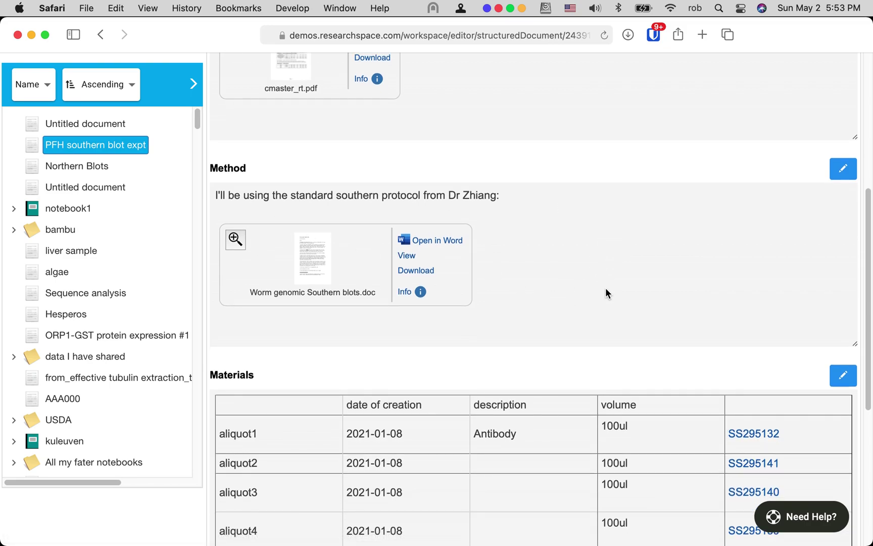
scroll(606, 290, down, 8)
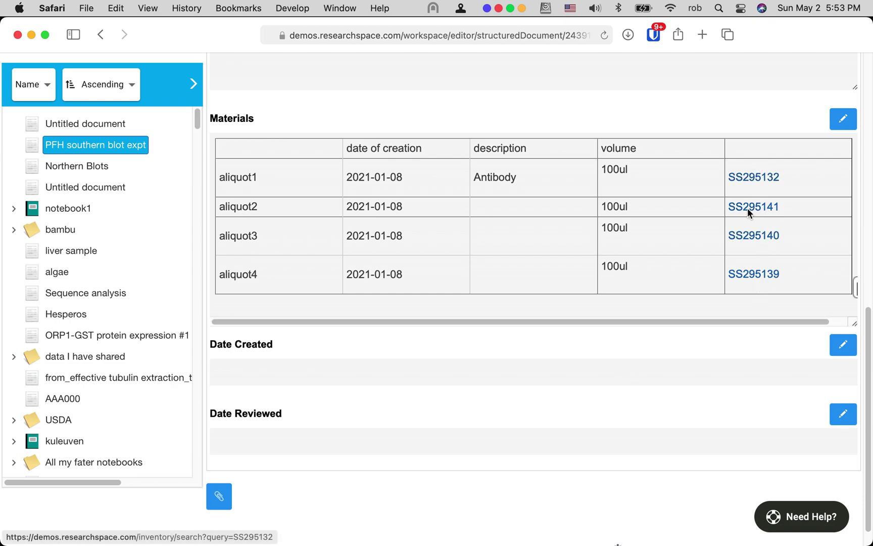
Step: Follow the SS295132 link of aliquot1 in the Materials table and review the linked Inventory subsample record
click(742, 180)
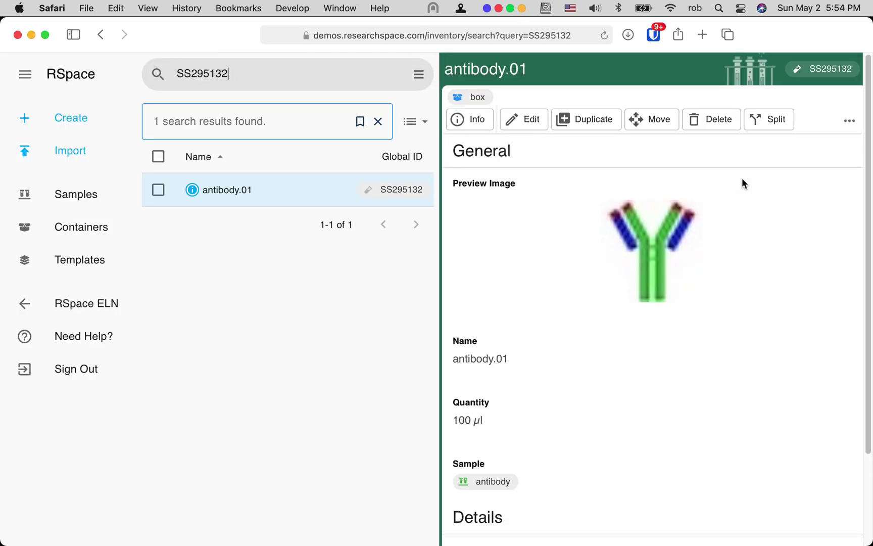
scroll(725, 285, down, 5)
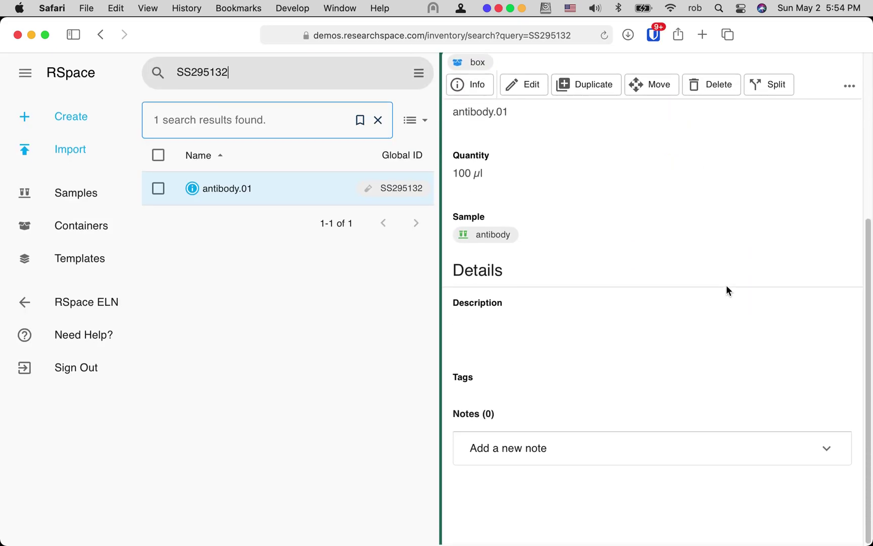
scroll(725, 285, up, 4)
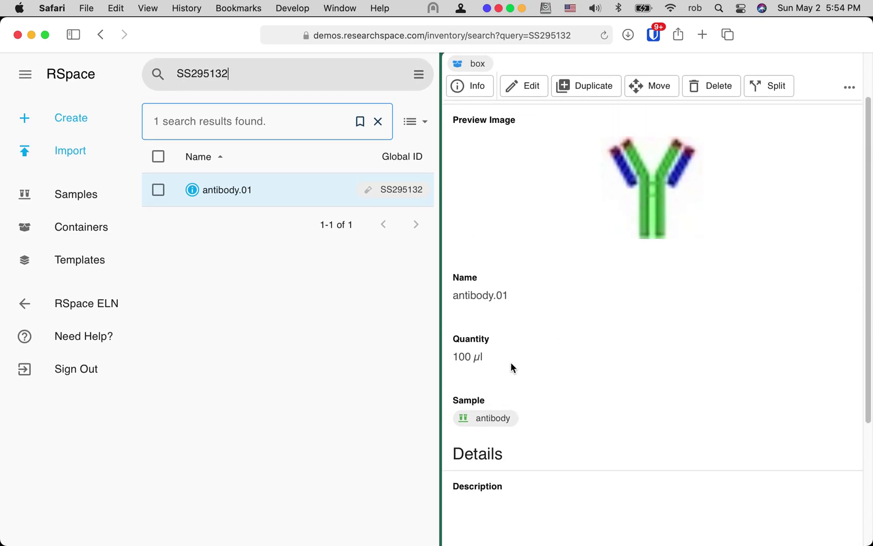
scroll(641, 357, up, 2)
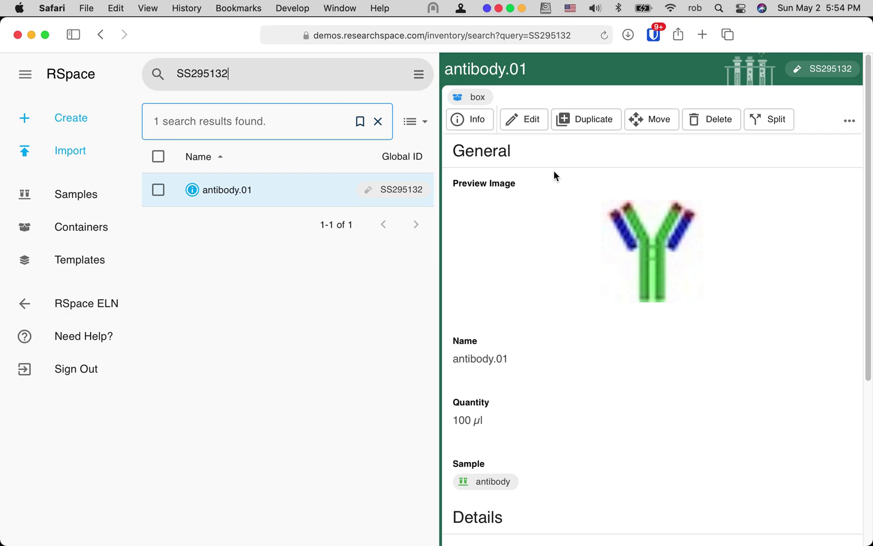
Step: Show the barcode and global ID information of the antibody.01 subsample and return to the RSpace ELN workspace
click(479, 123)
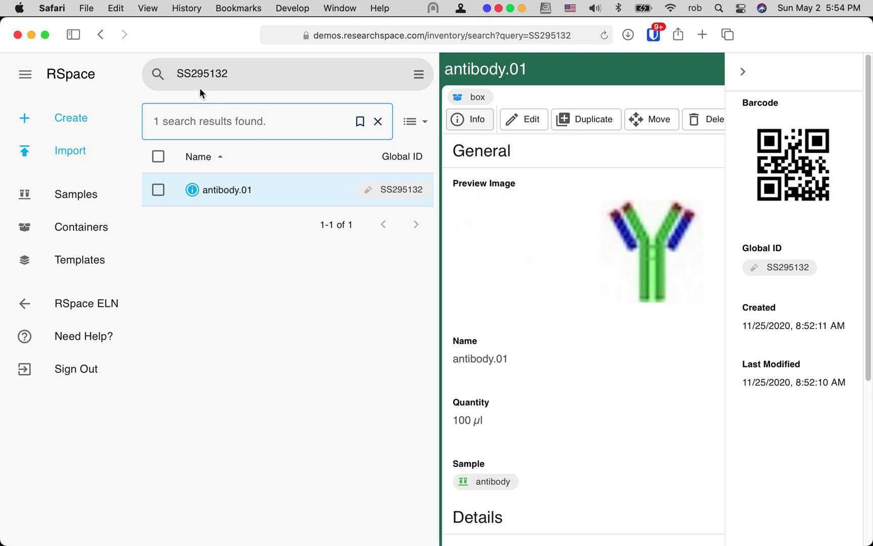
click(77, 303)
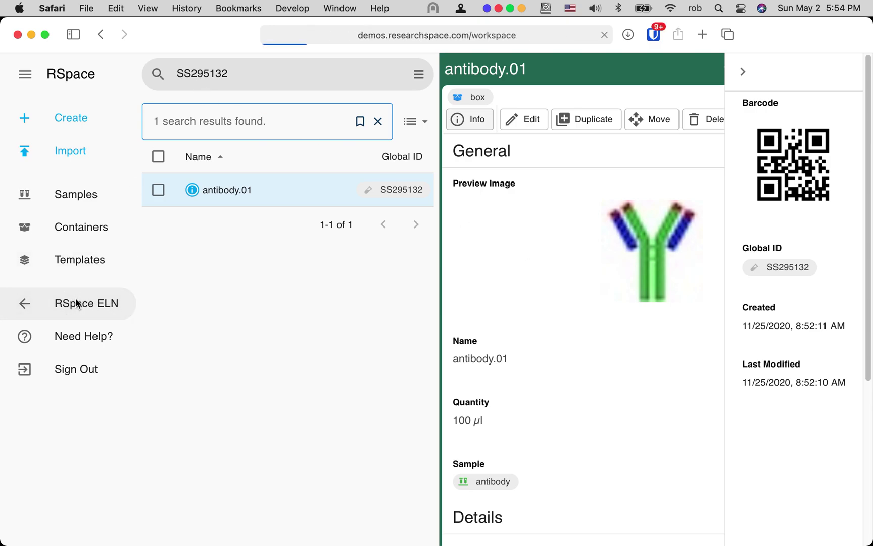